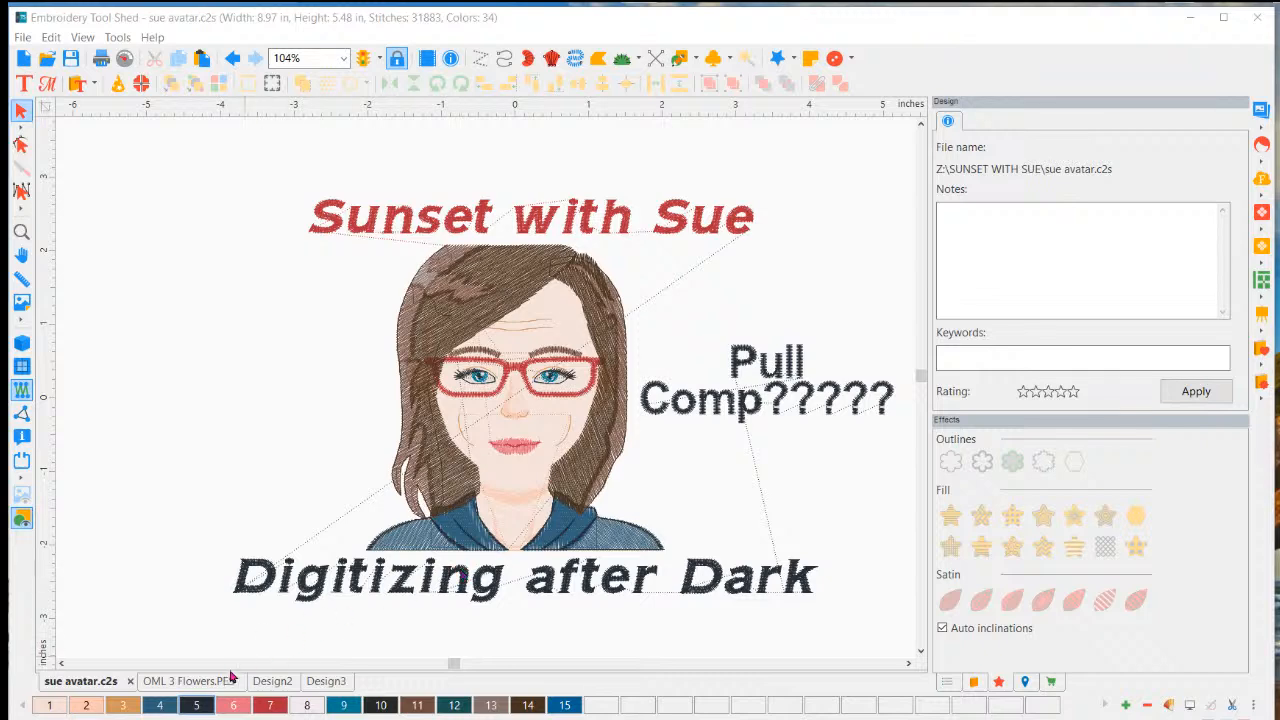
Show the OML 3 Flowers.PES design in 3D view and compare it with the stitched-out photo in Design2.
click(197, 684)
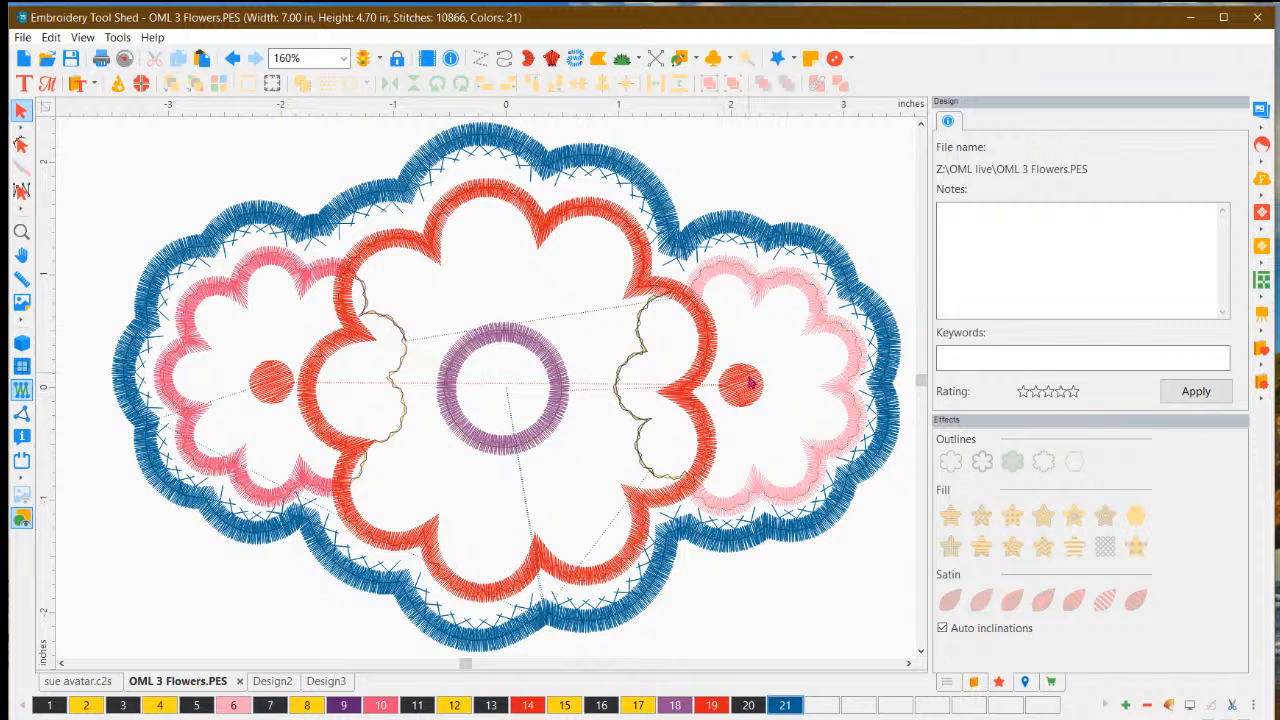
click(22, 343)
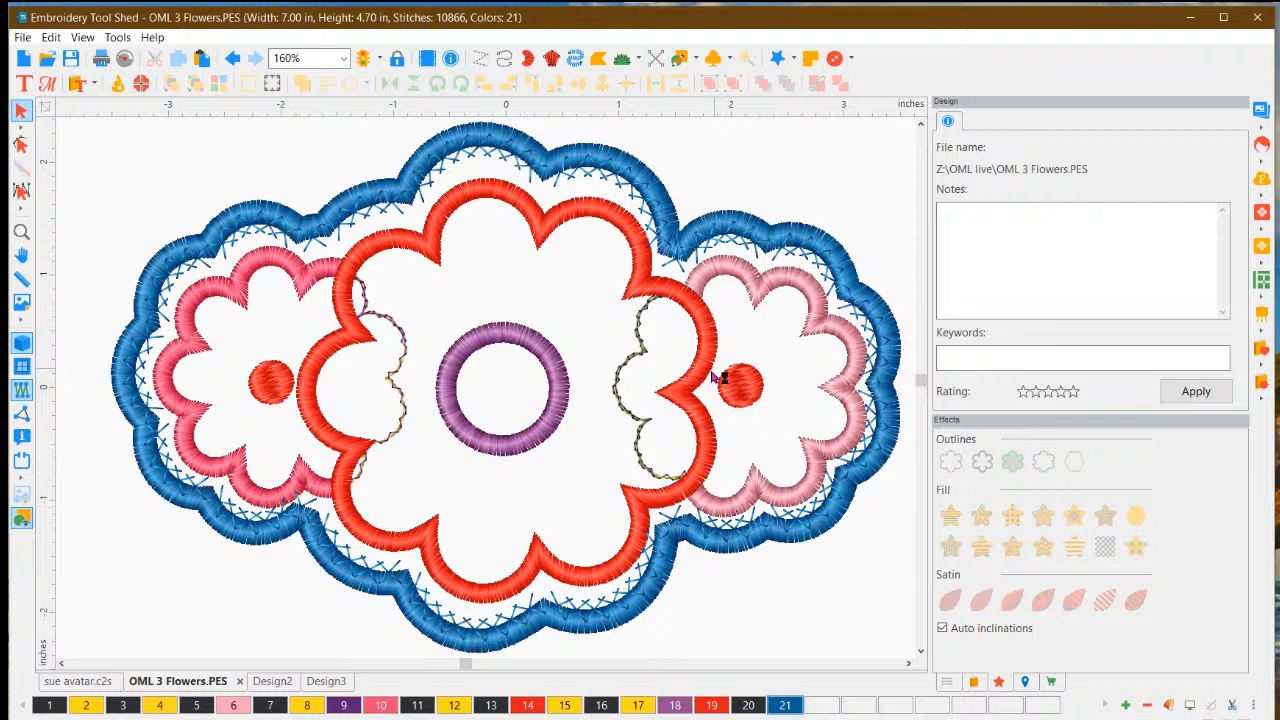
click(266, 684)
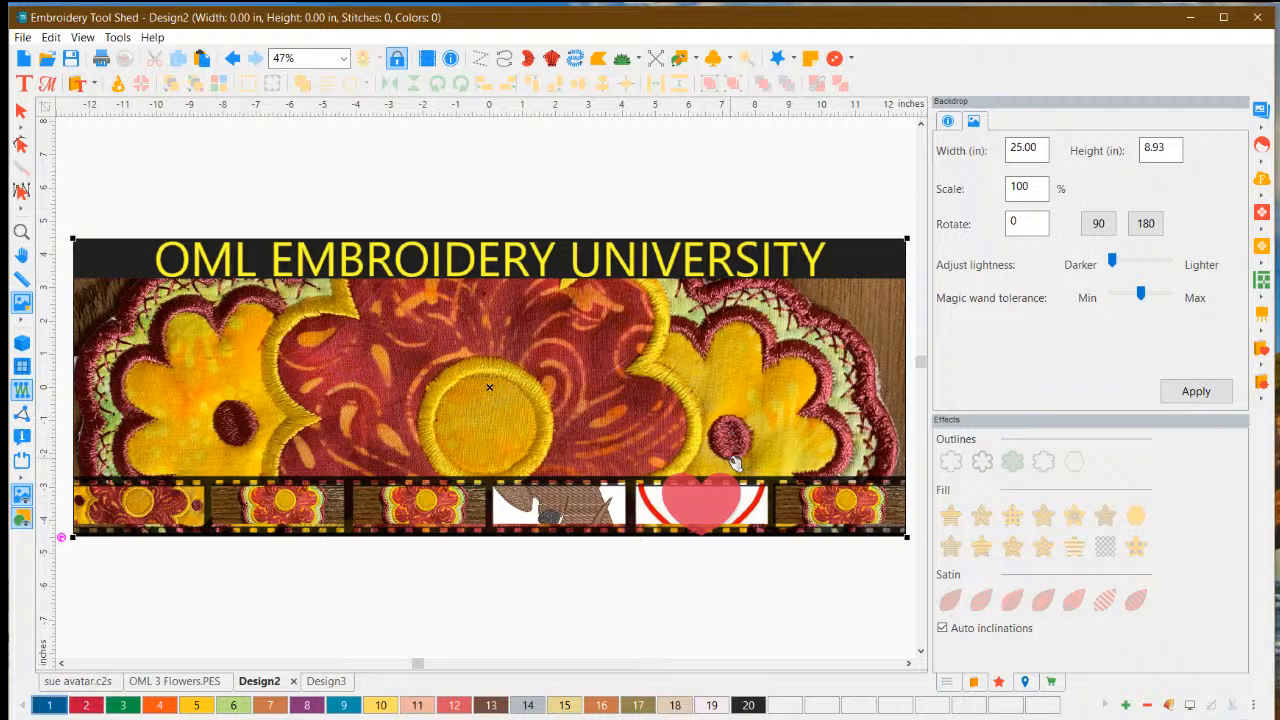
click(180, 682)
click(277, 686)
click(168, 682)
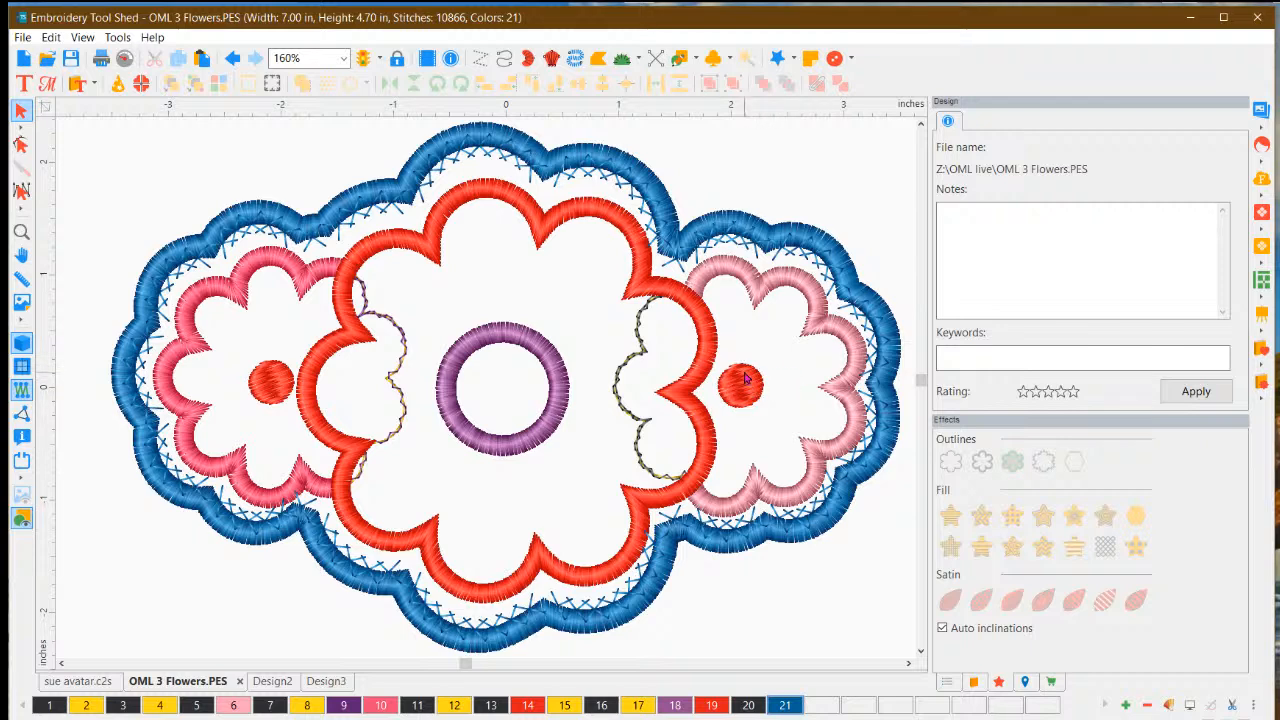
Examine the small red filled circle at the centre of the right flower in OML 3 Flowers.PES.
scroll(765, 395, up, 2)
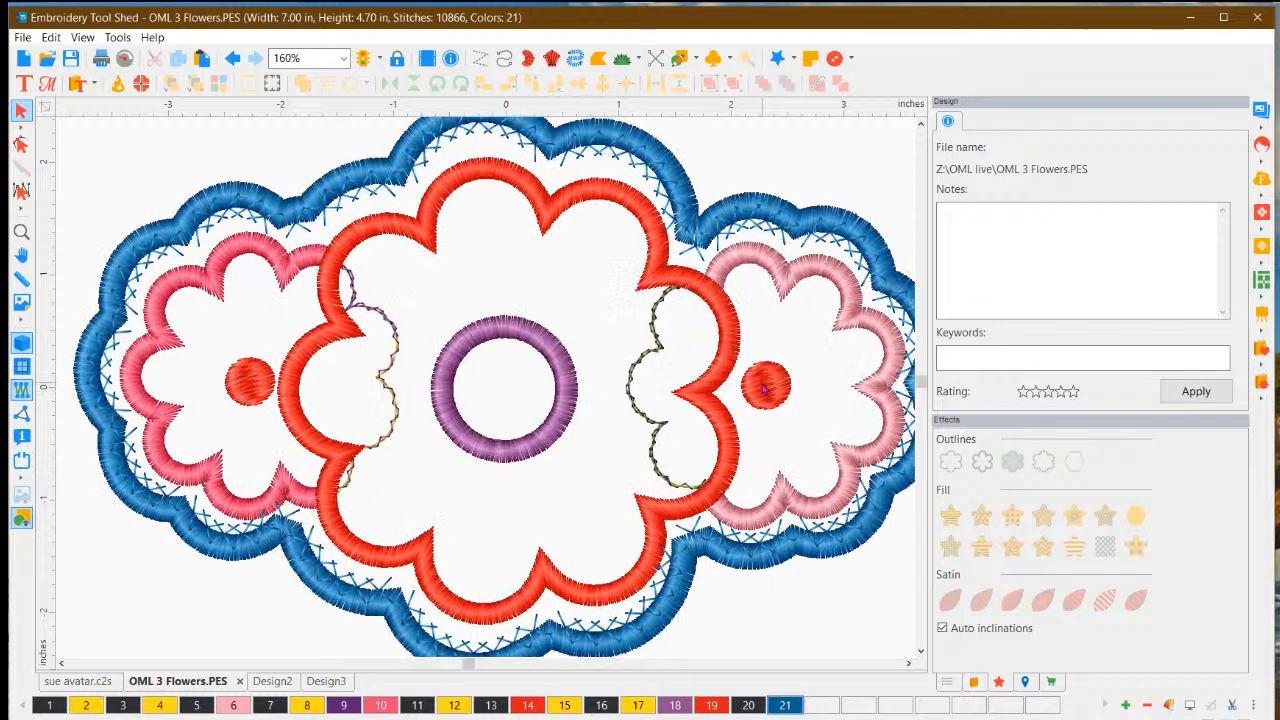
click(908, 662)
scroll(773, 437, up, 2)
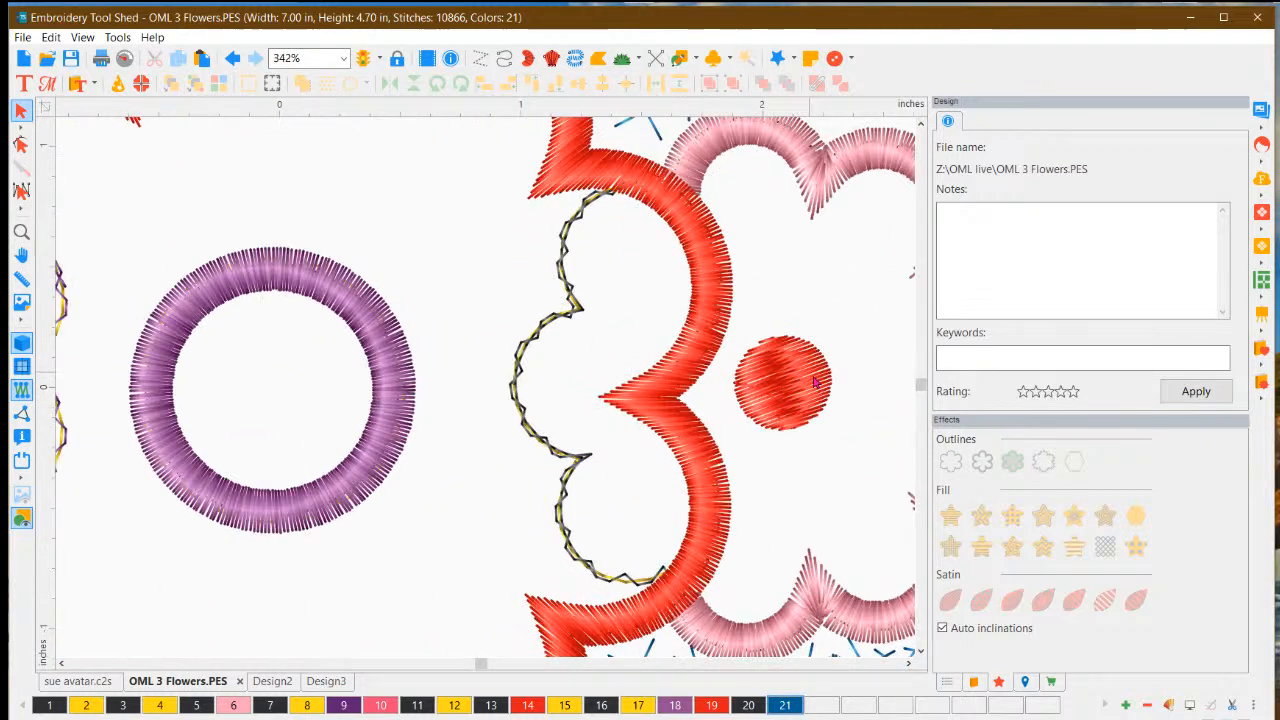
click(908, 663)
click(908, 664)
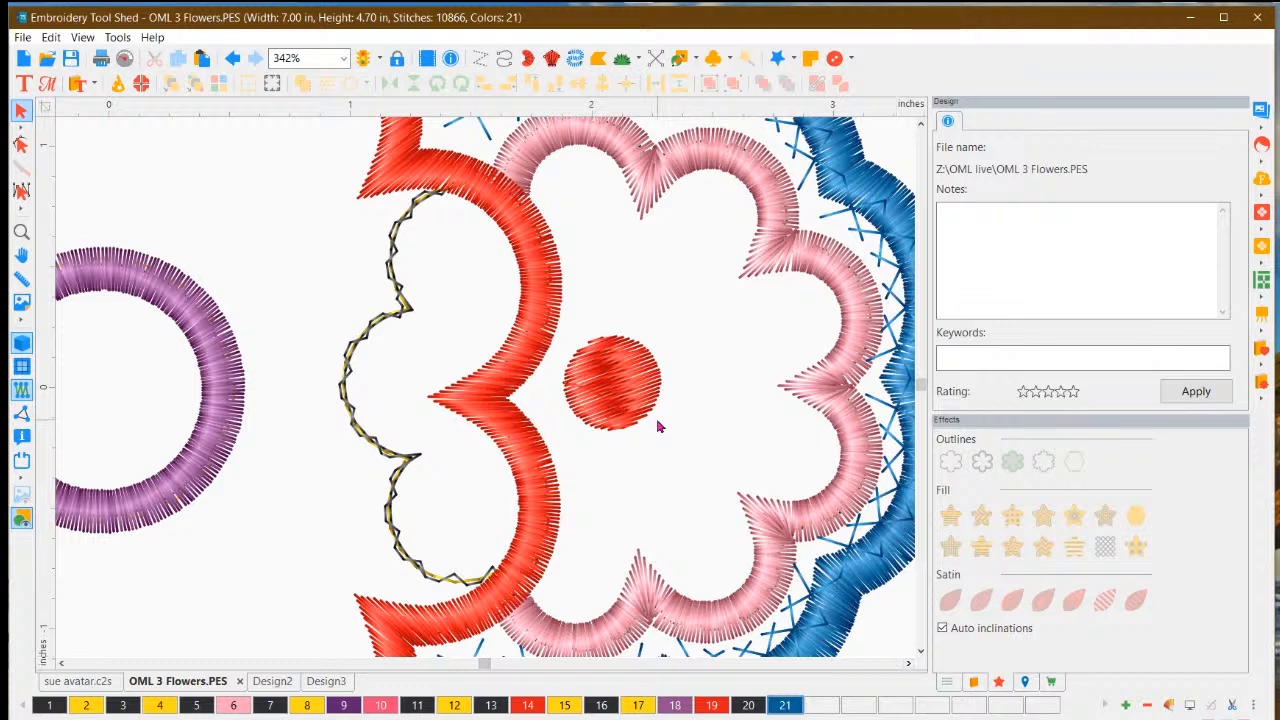
scroll(647, 413, up, 2)
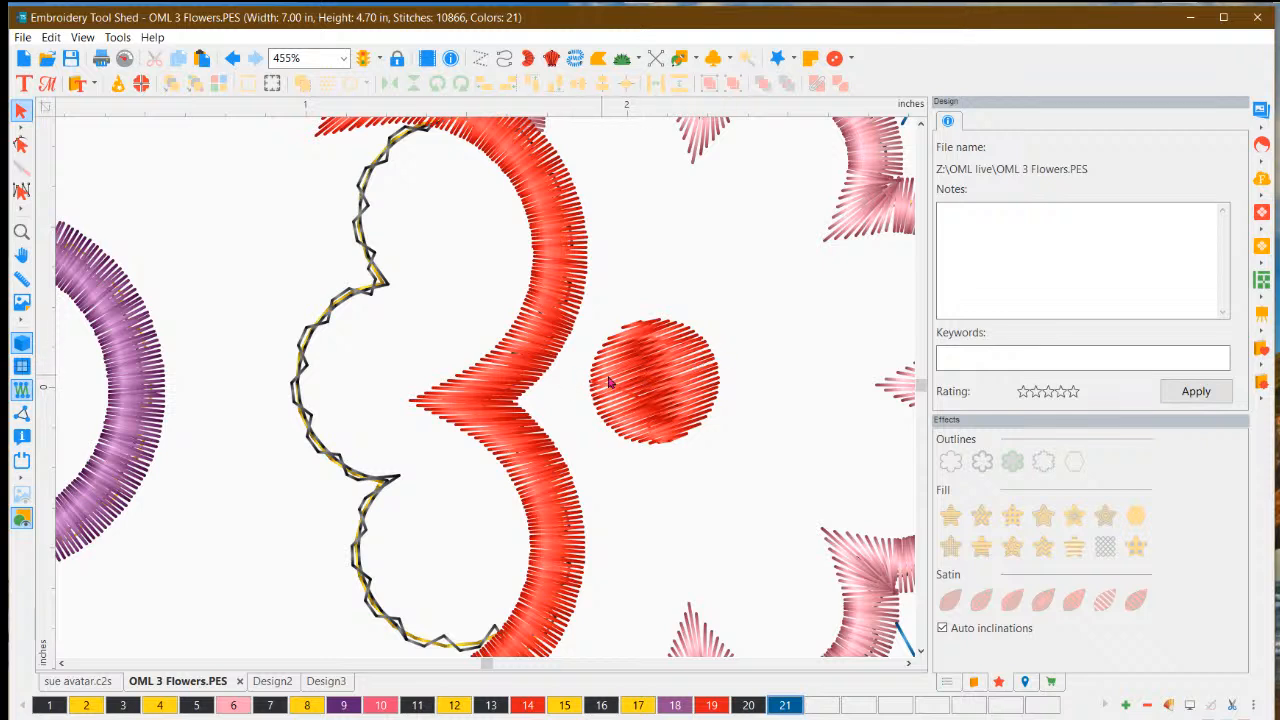
click(675, 378)
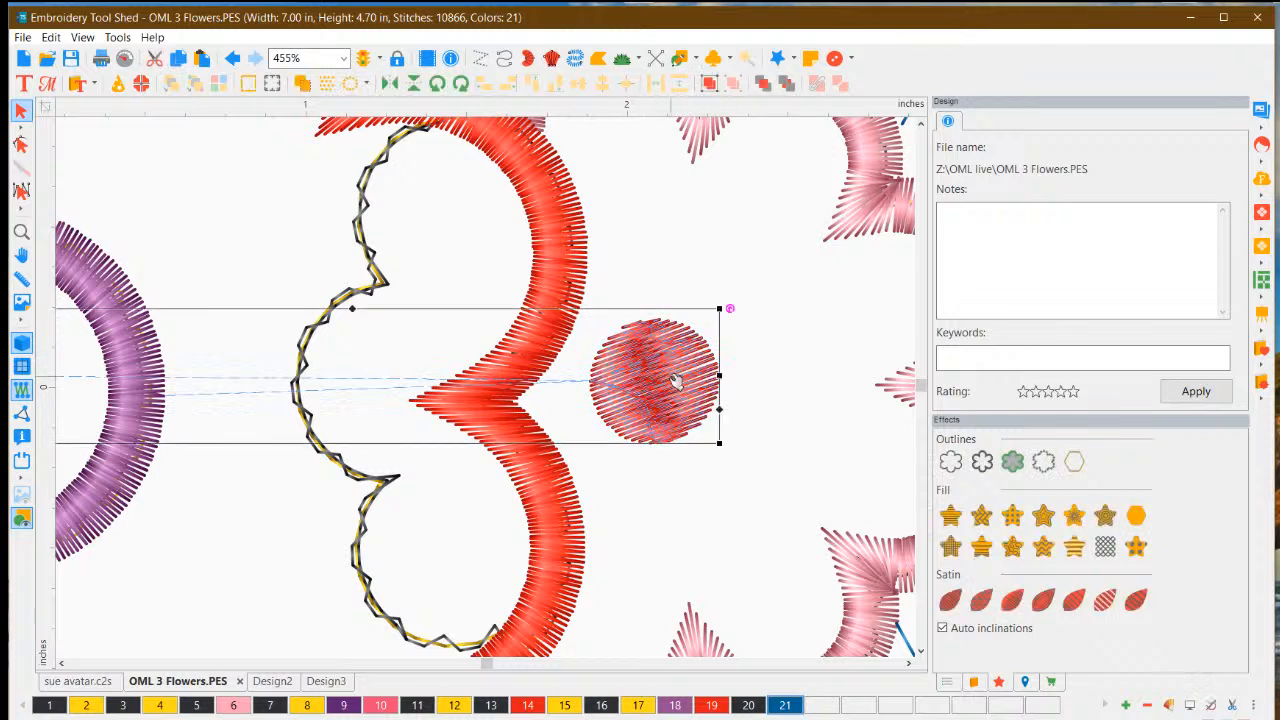
click(781, 401)
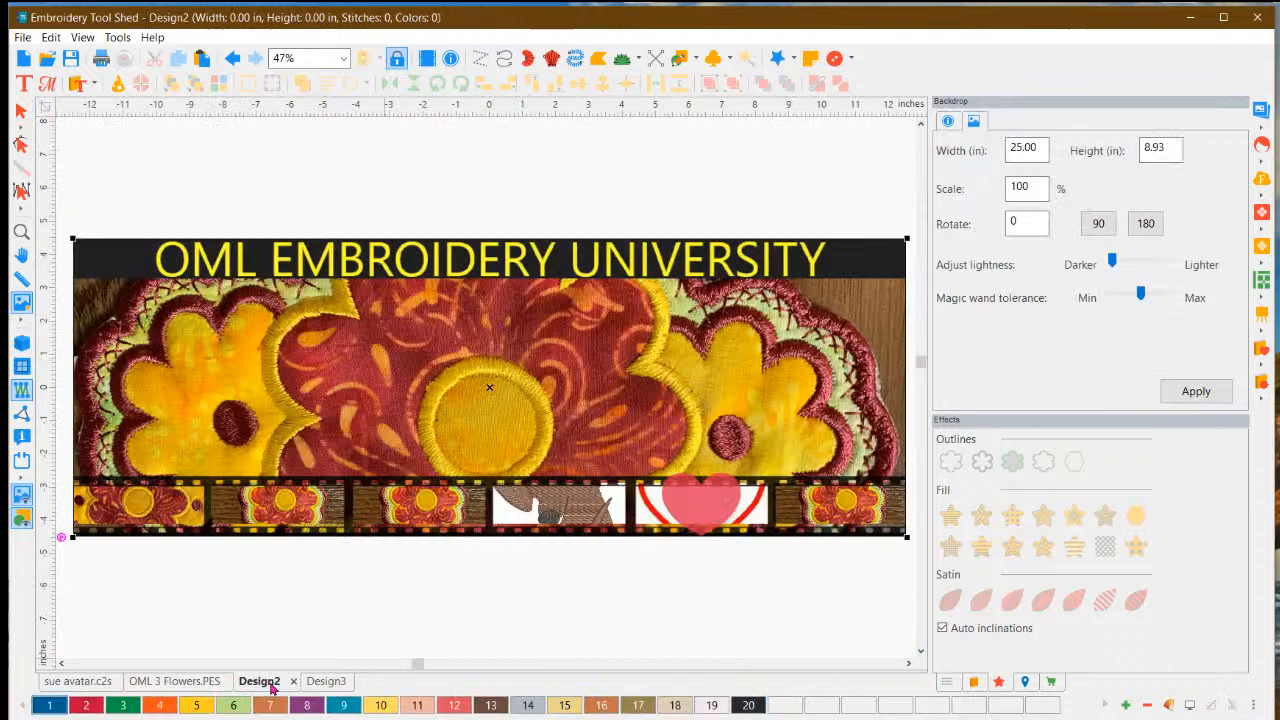
In Design2, draw an ellipse outline about 1.21 by 1.18 in on the left flower, above its dark stitched centre.
click(272, 683)
scroll(737, 450, up, 3)
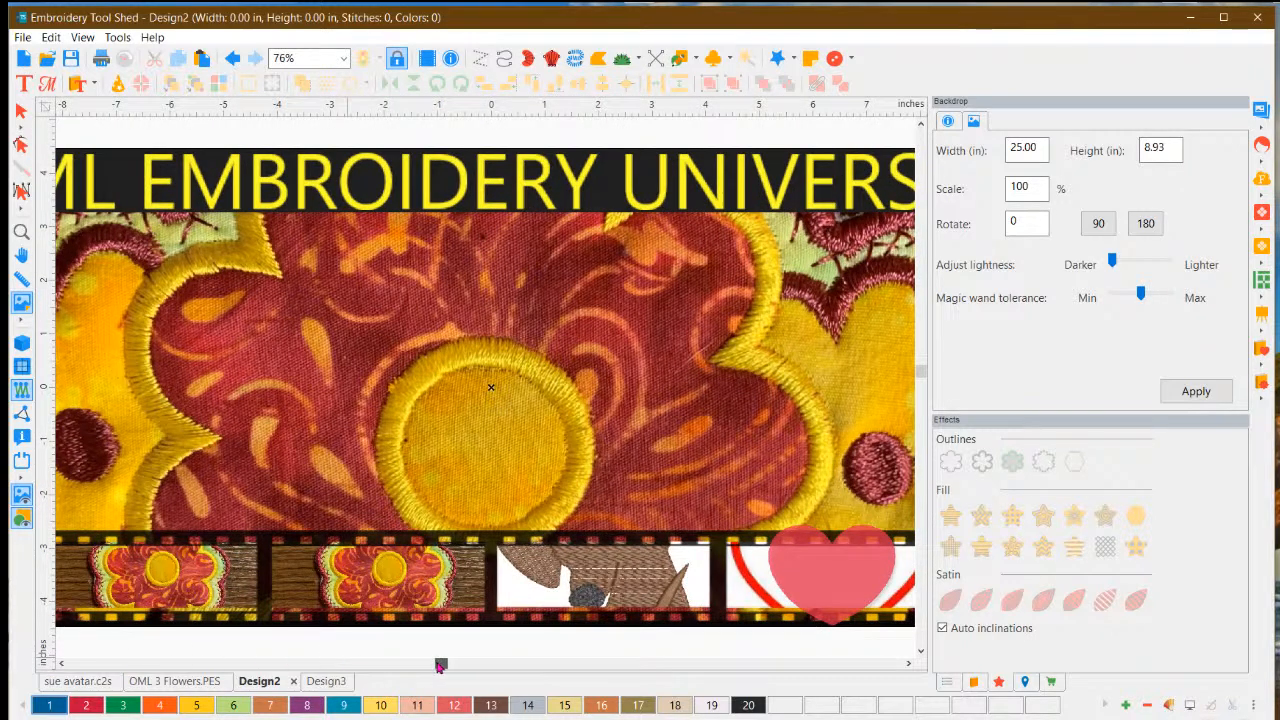
drag(440, 666, 420, 666)
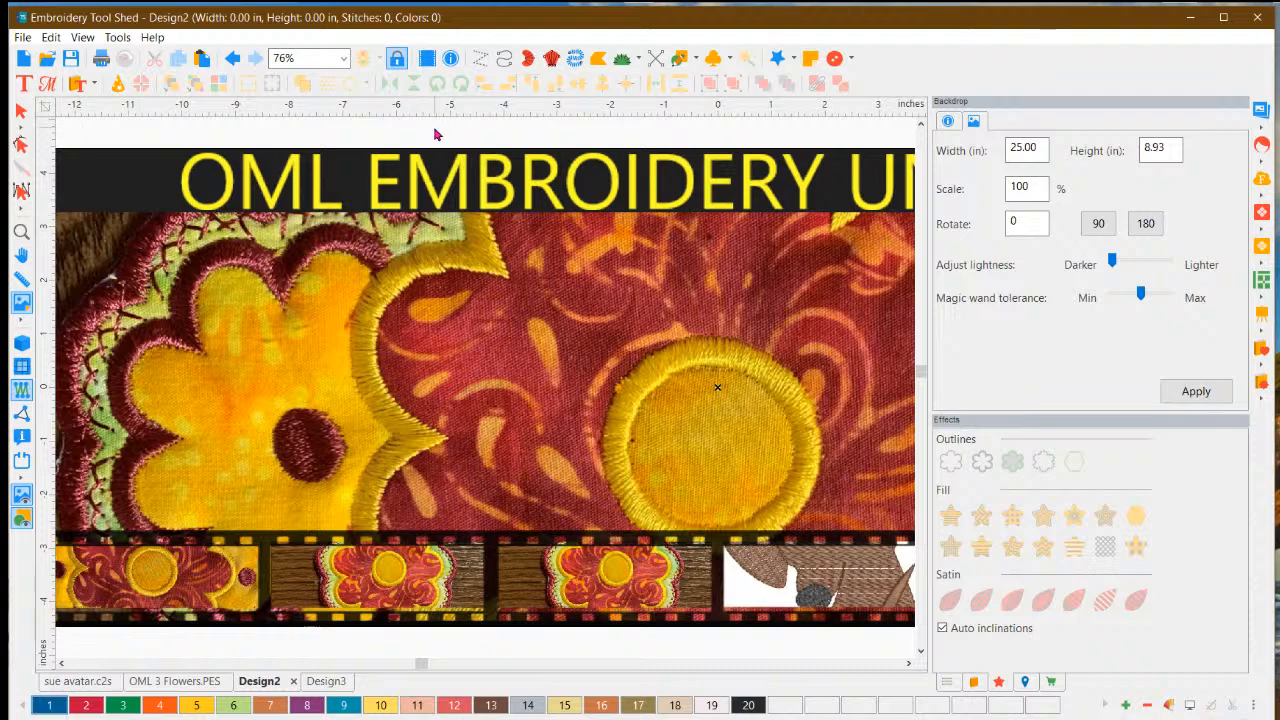
click(684, 58)
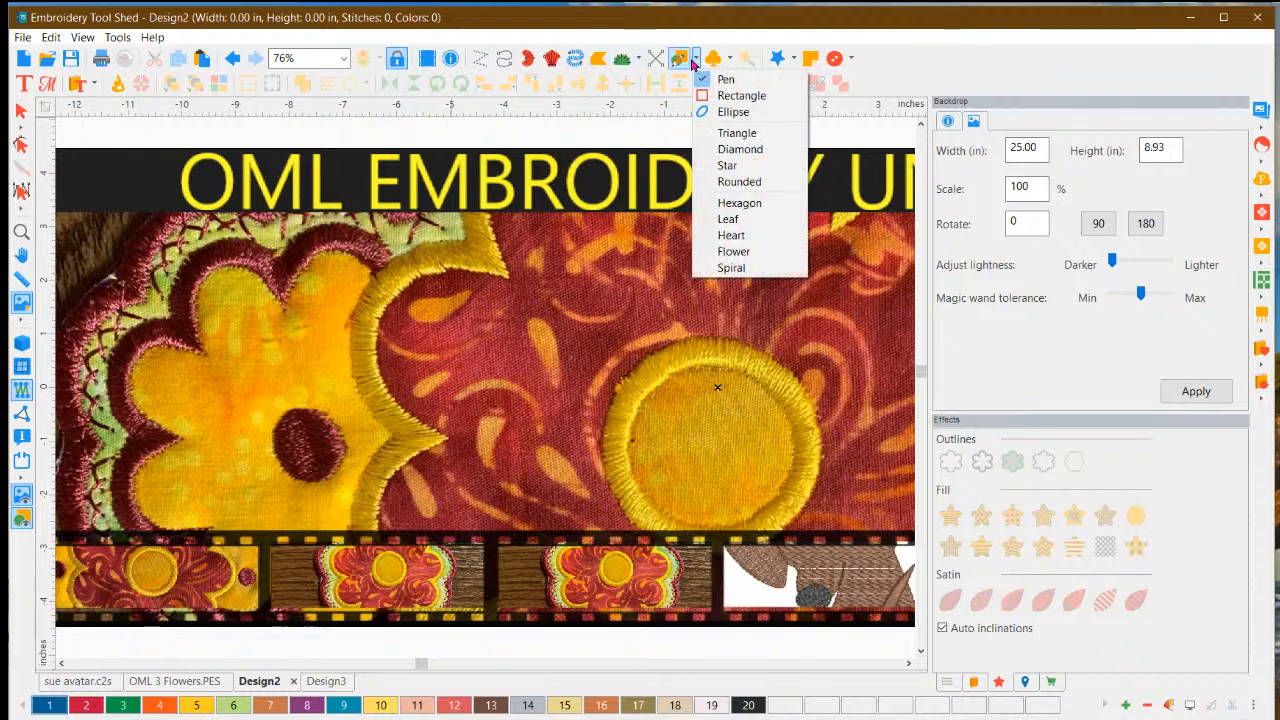
click(730, 109)
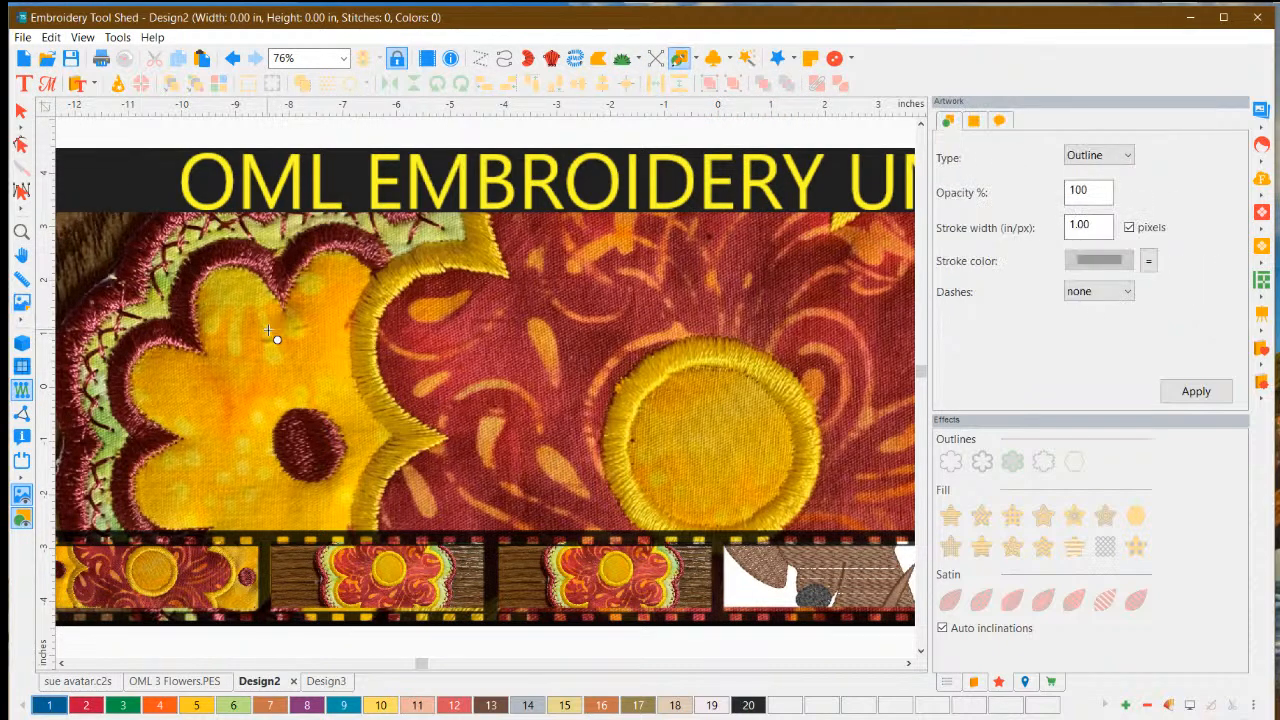
drag(296, 348, 336, 394)
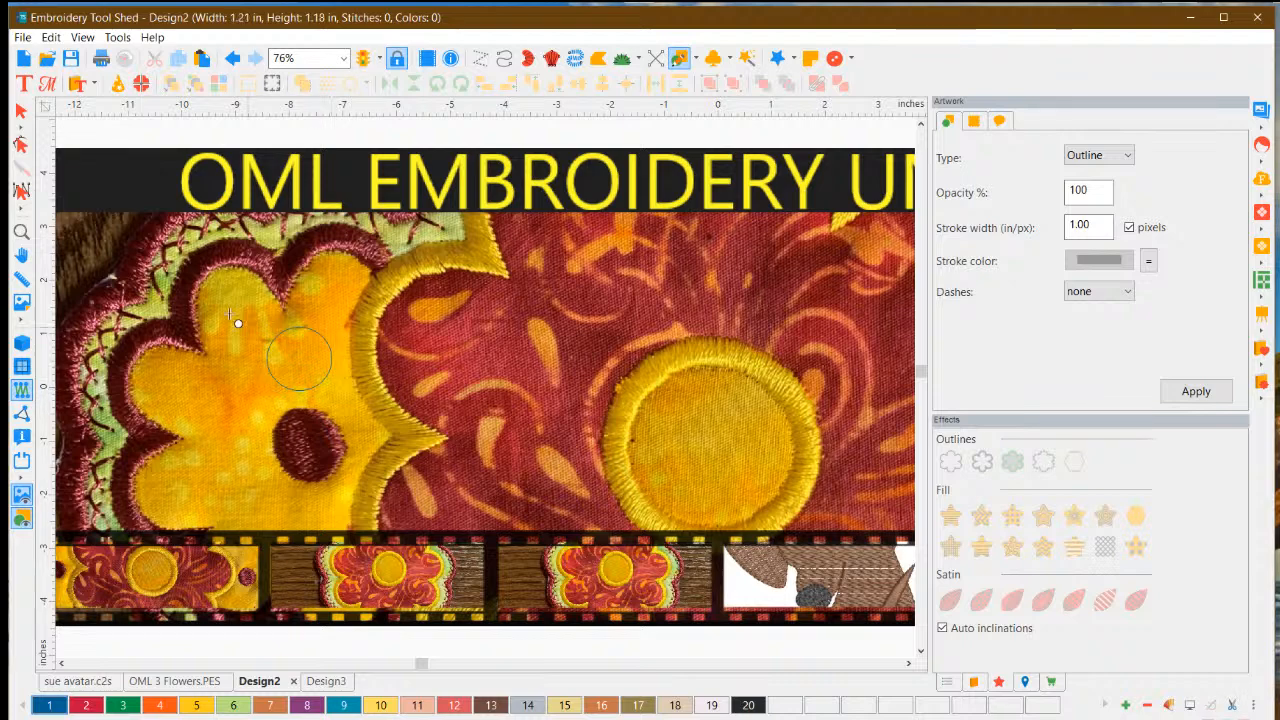
Move the ellipse outline over the left flower's dark stitched centre to compare their shapes.
click(20, 110)
click(301, 362)
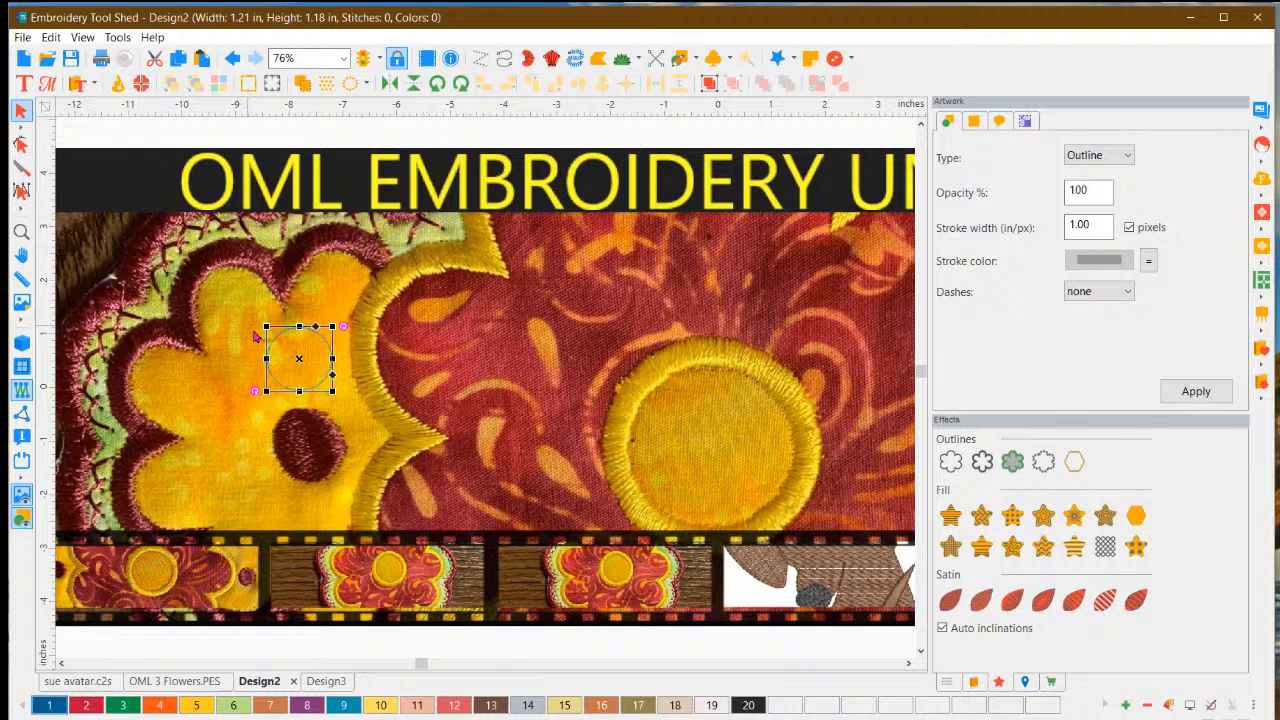
click(301, 360)
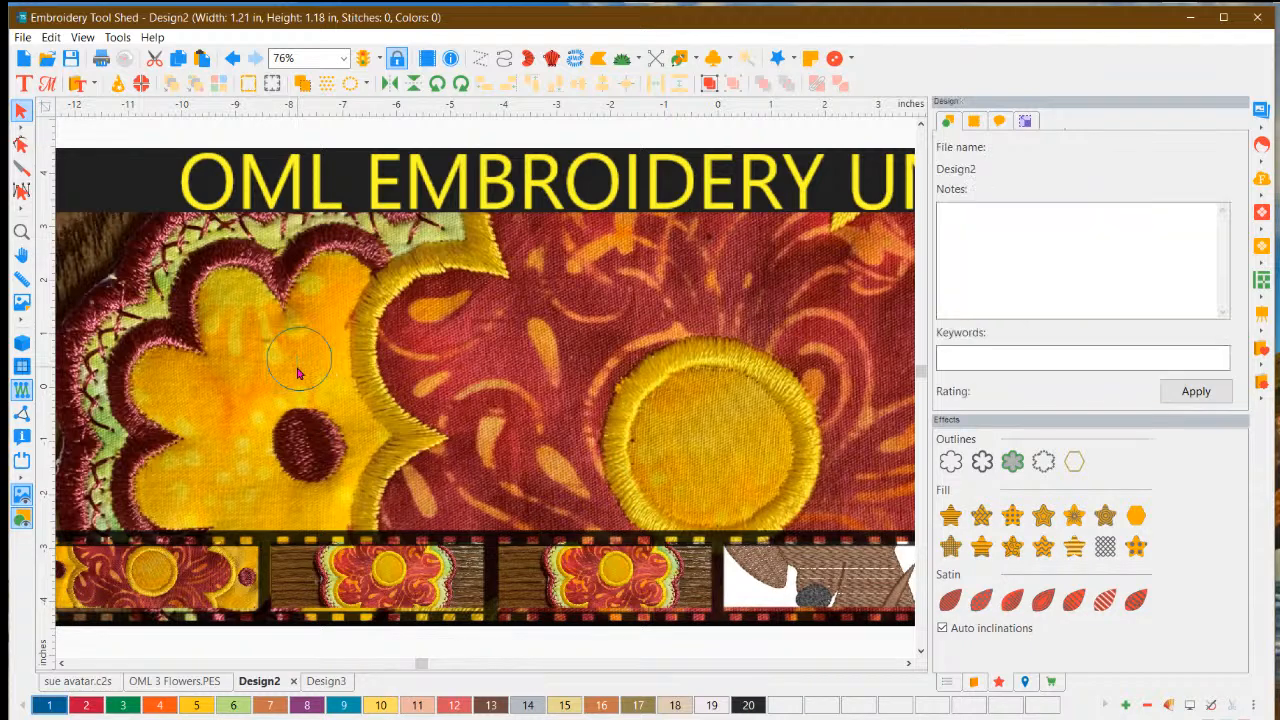
click(313, 345)
click(302, 361)
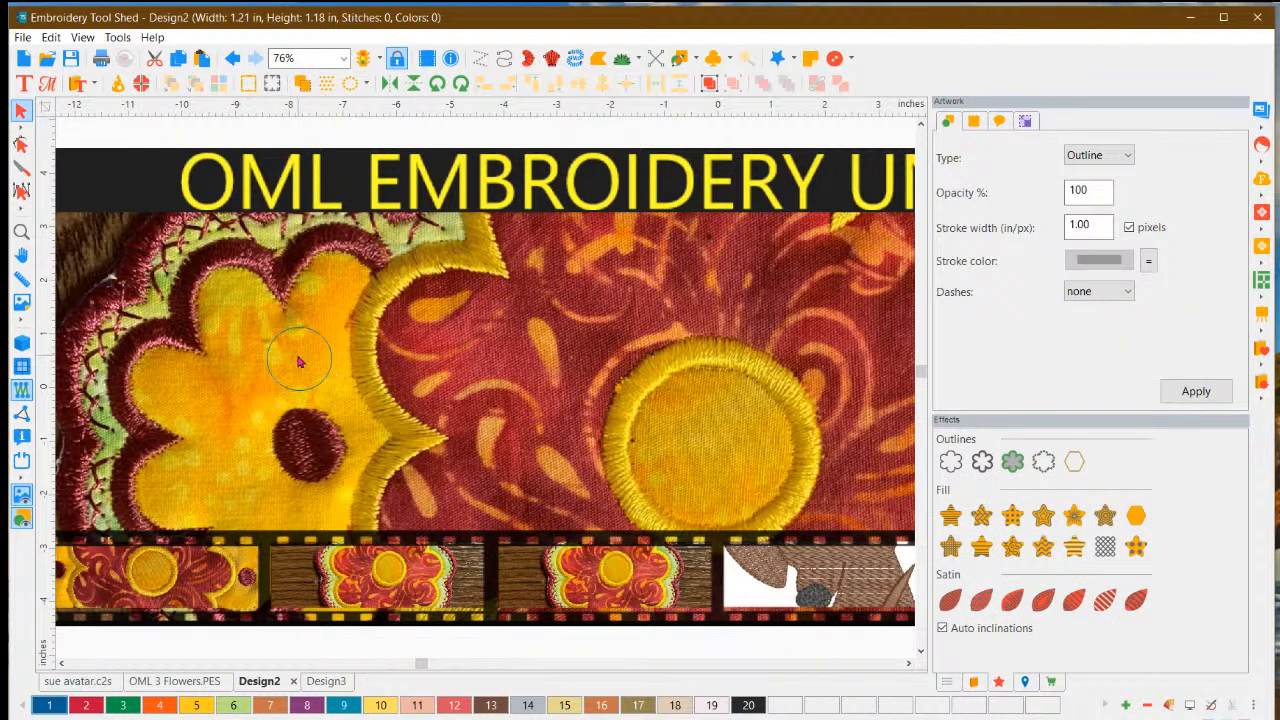
click(313, 387)
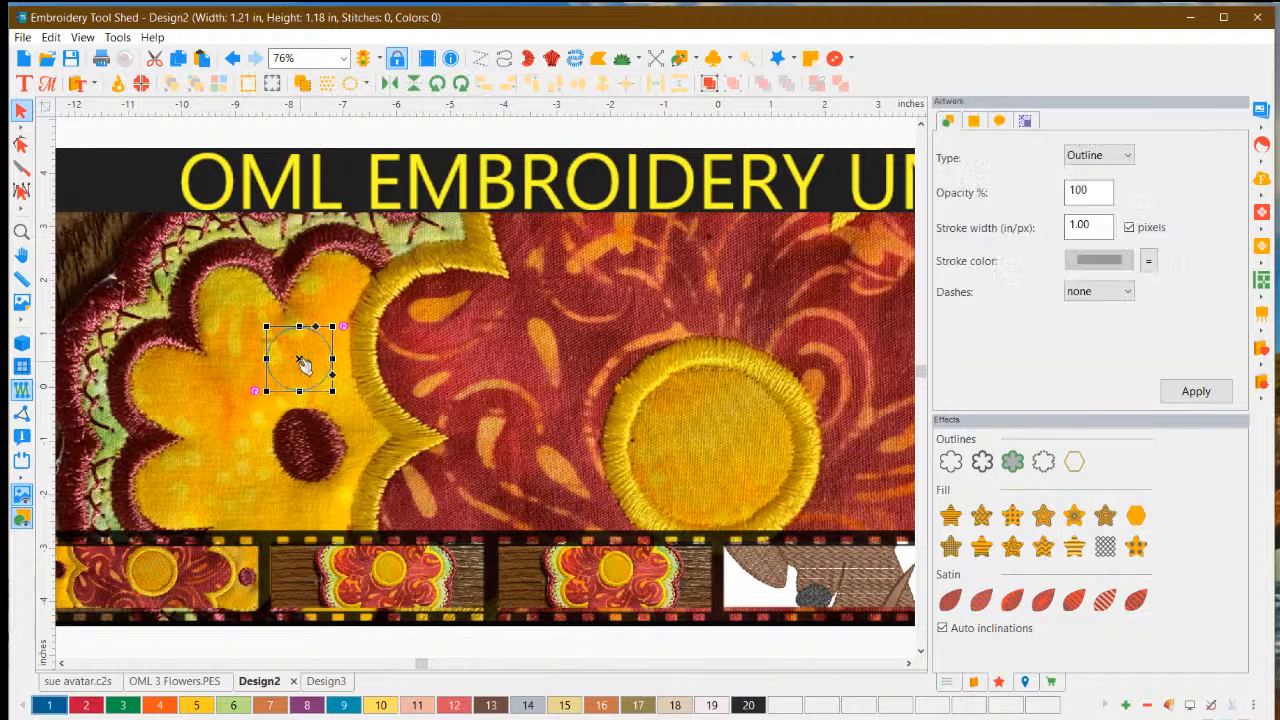
drag(304, 416, 313, 452)
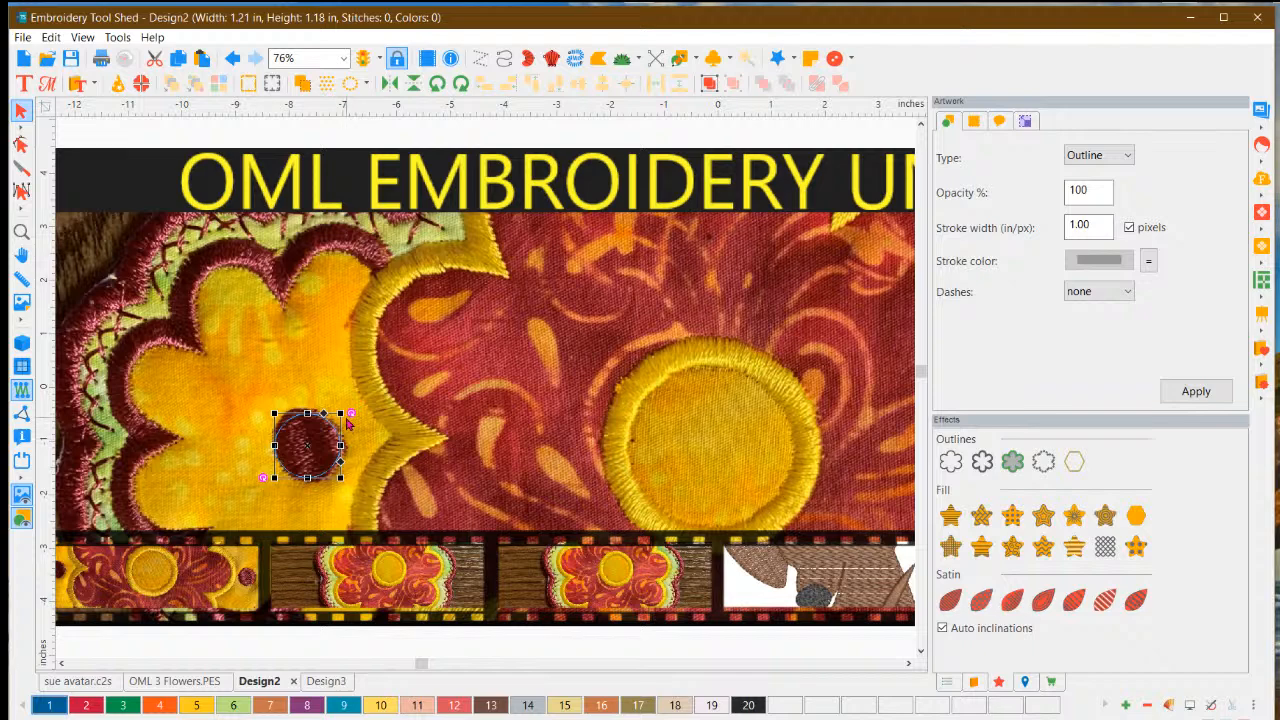
Move the ellipse outline off the stitched centre, back onto the yellow fabric just above it.
click(323, 372)
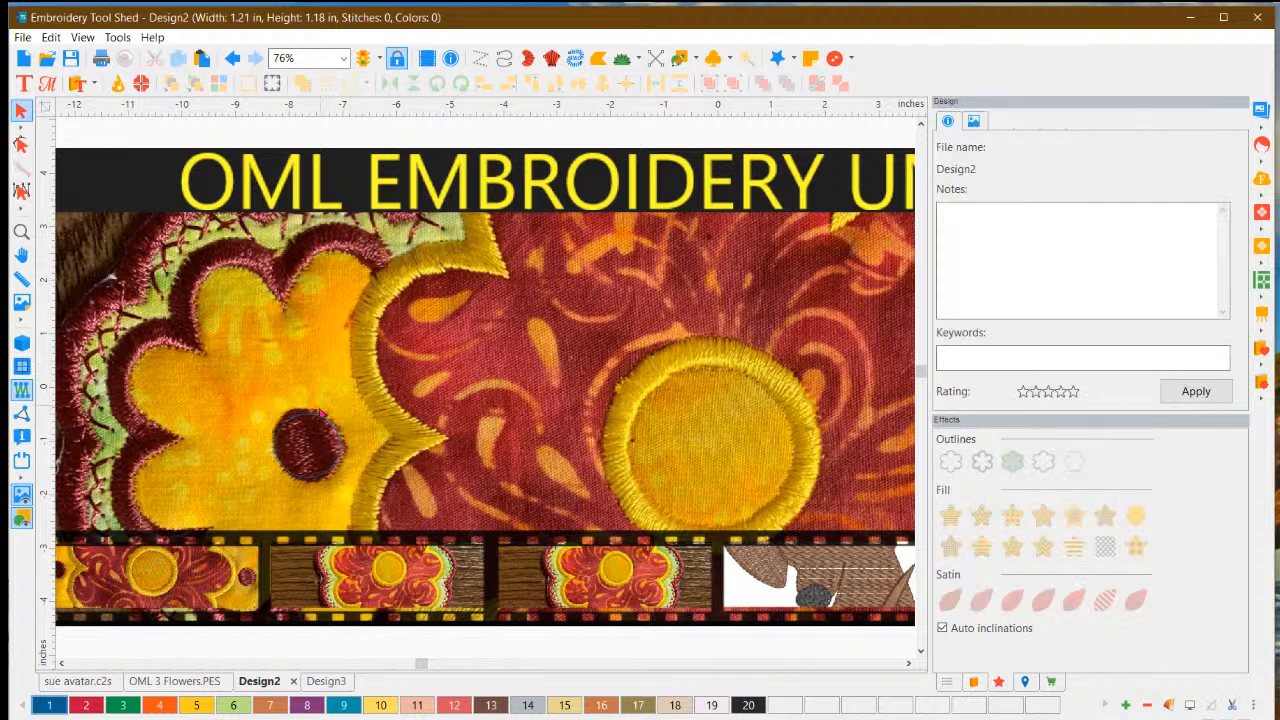
click(311, 431)
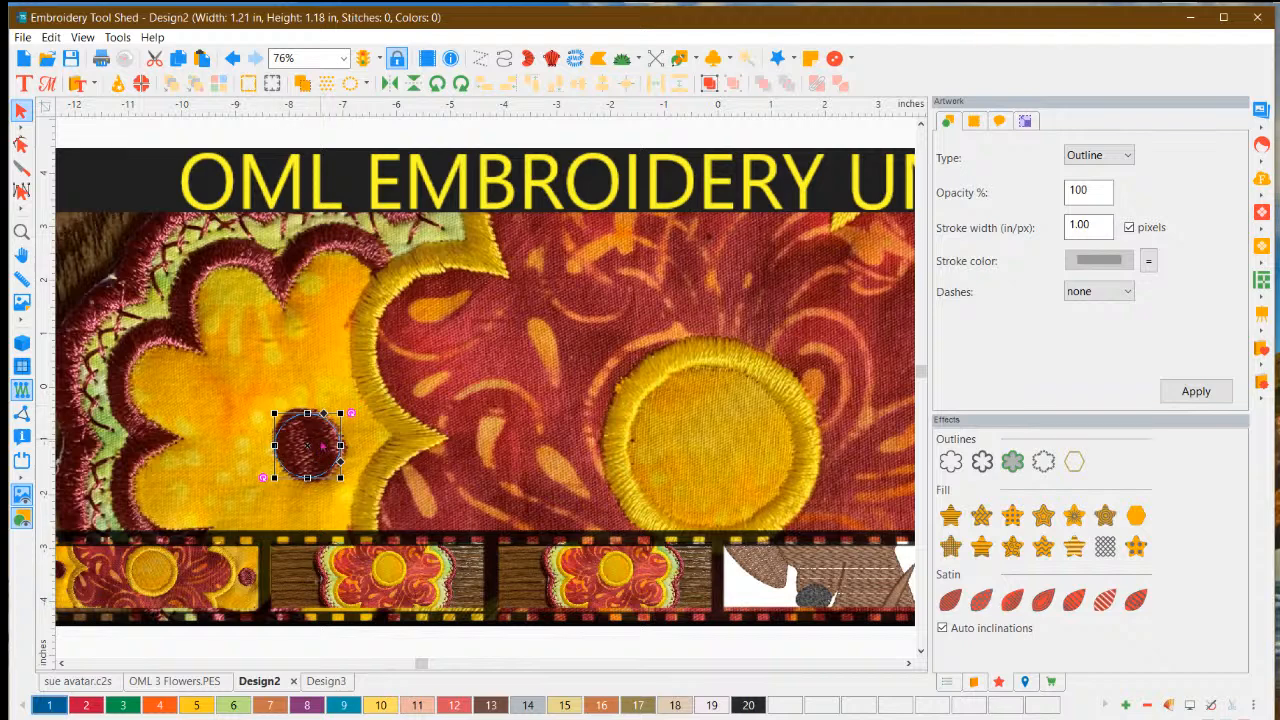
drag(309, 446, 316, 362)
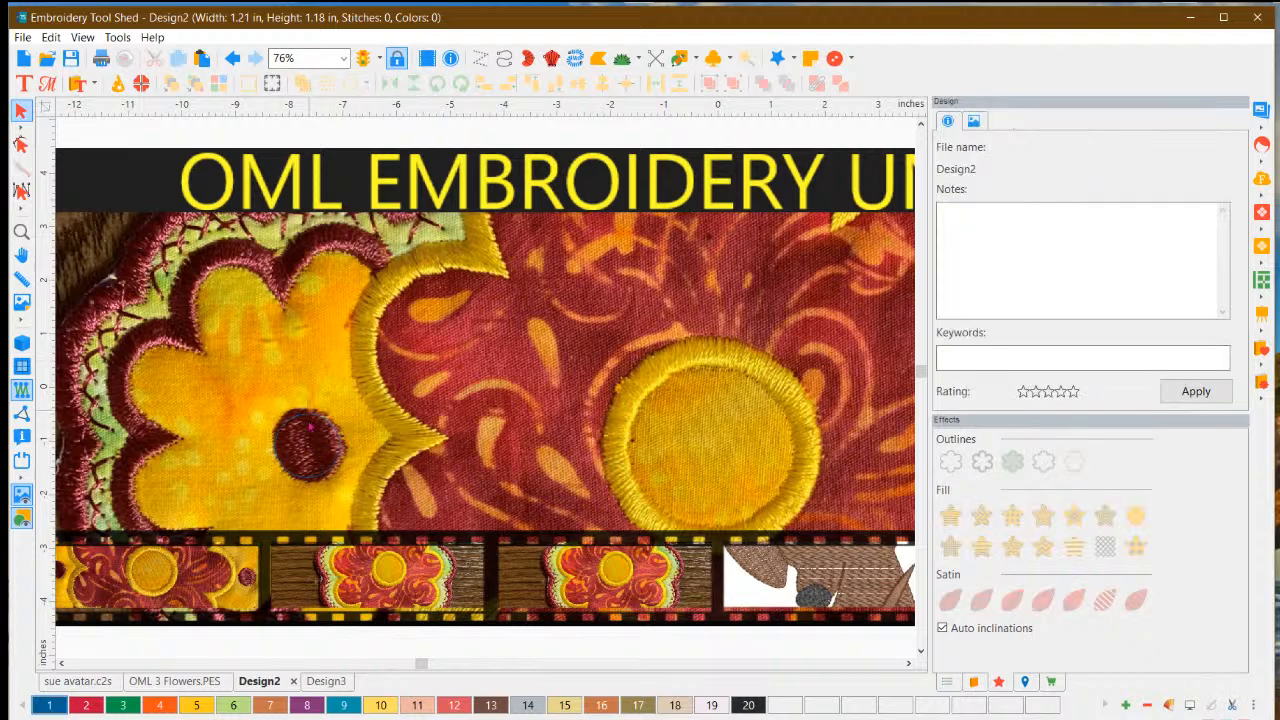
click(310, 424)
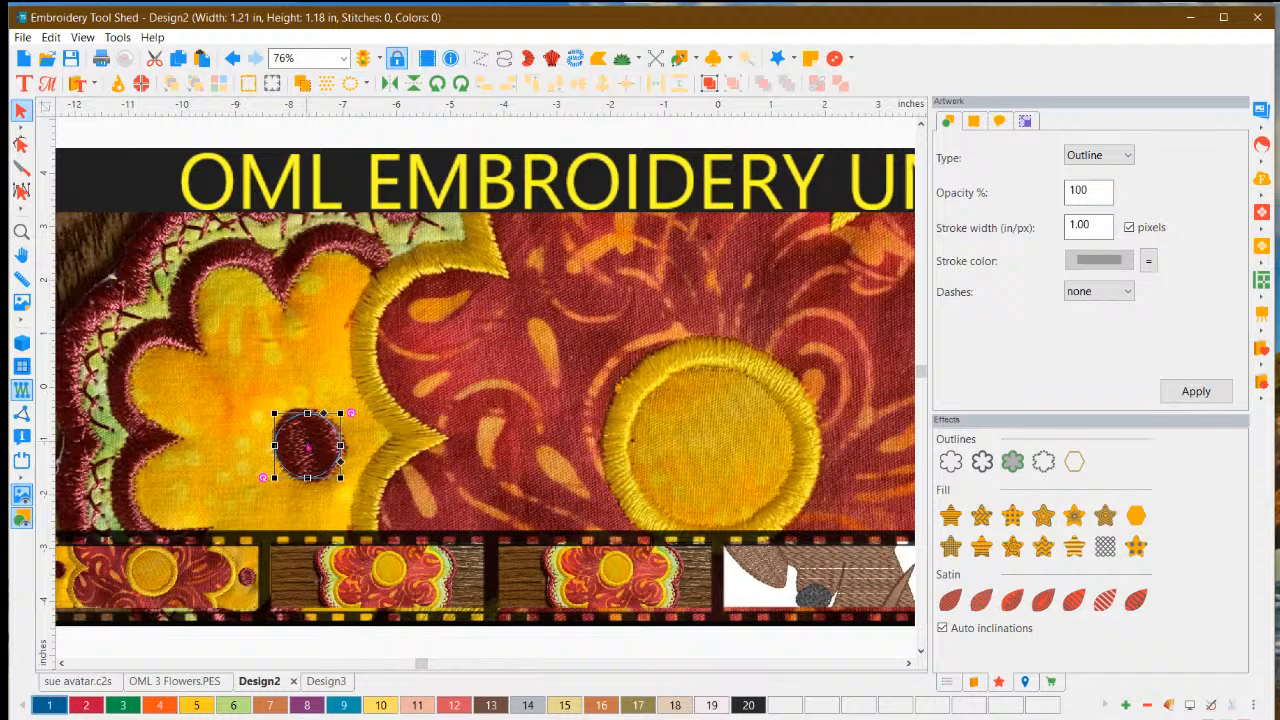
drag(310, 448, 292, 368)
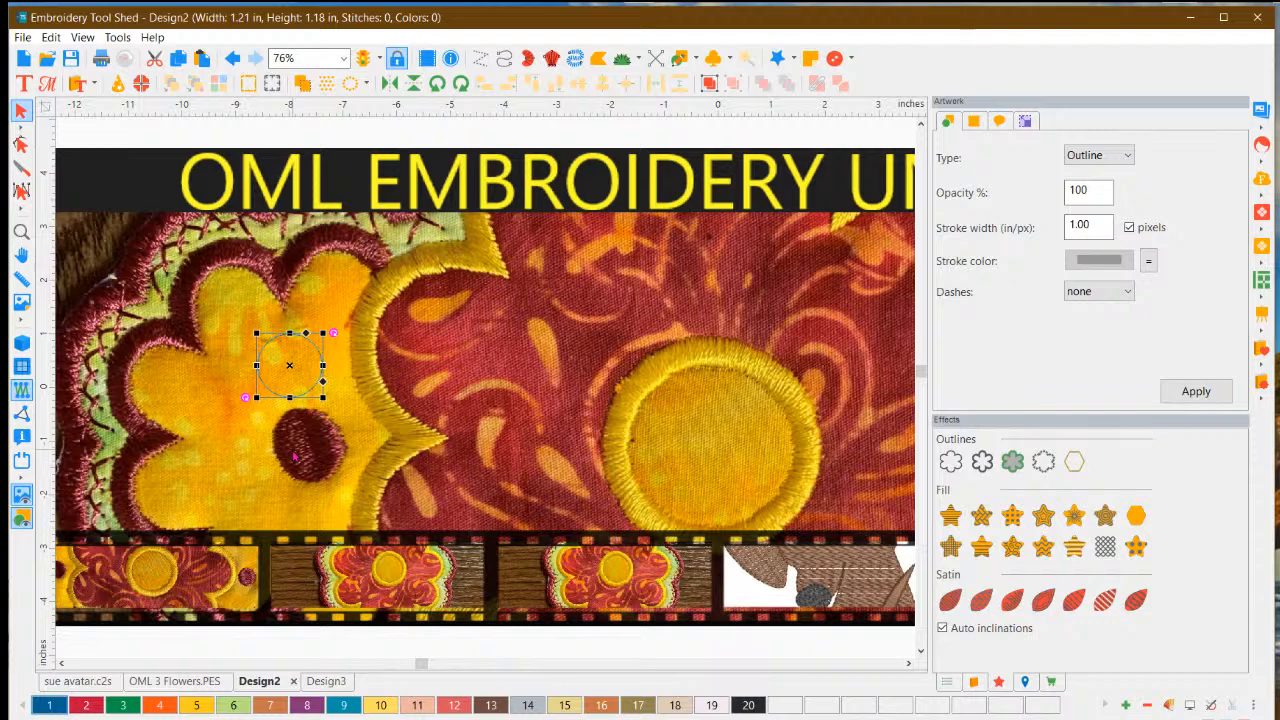
Switch to Design3 and inspect the stitches and text properties of the Hats lettering.
click(327, 684)
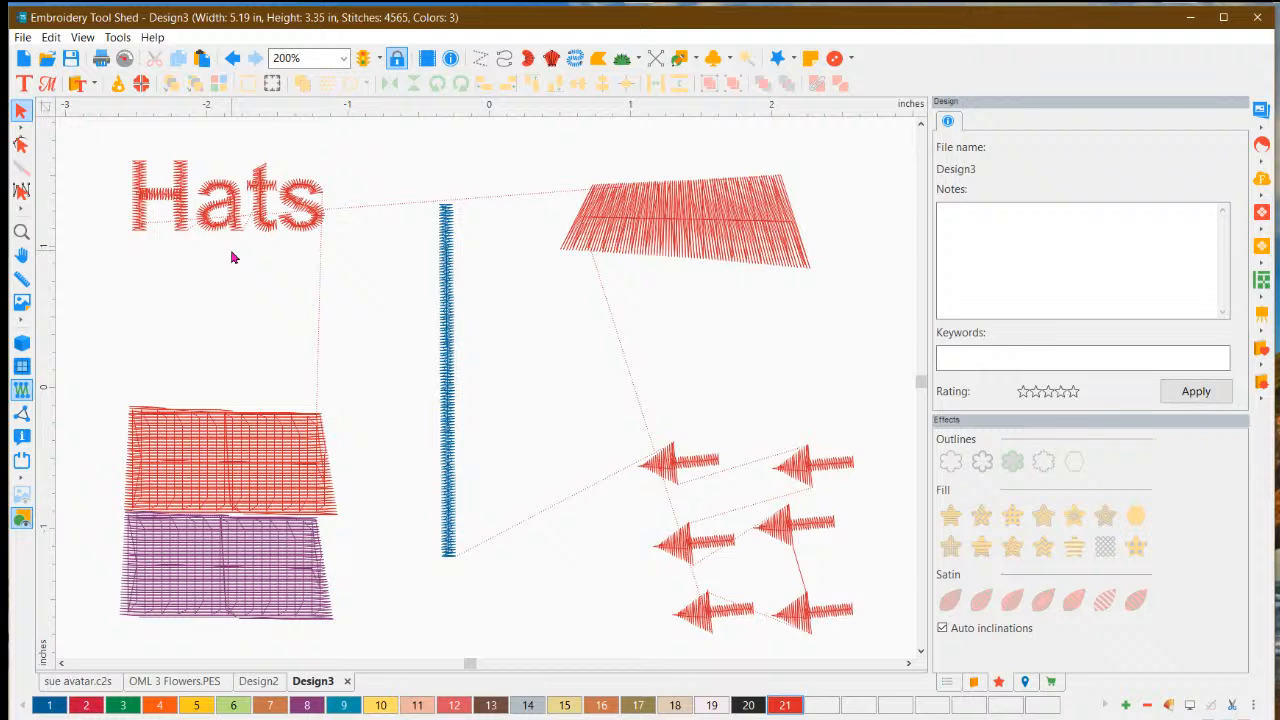
click(265, 224)
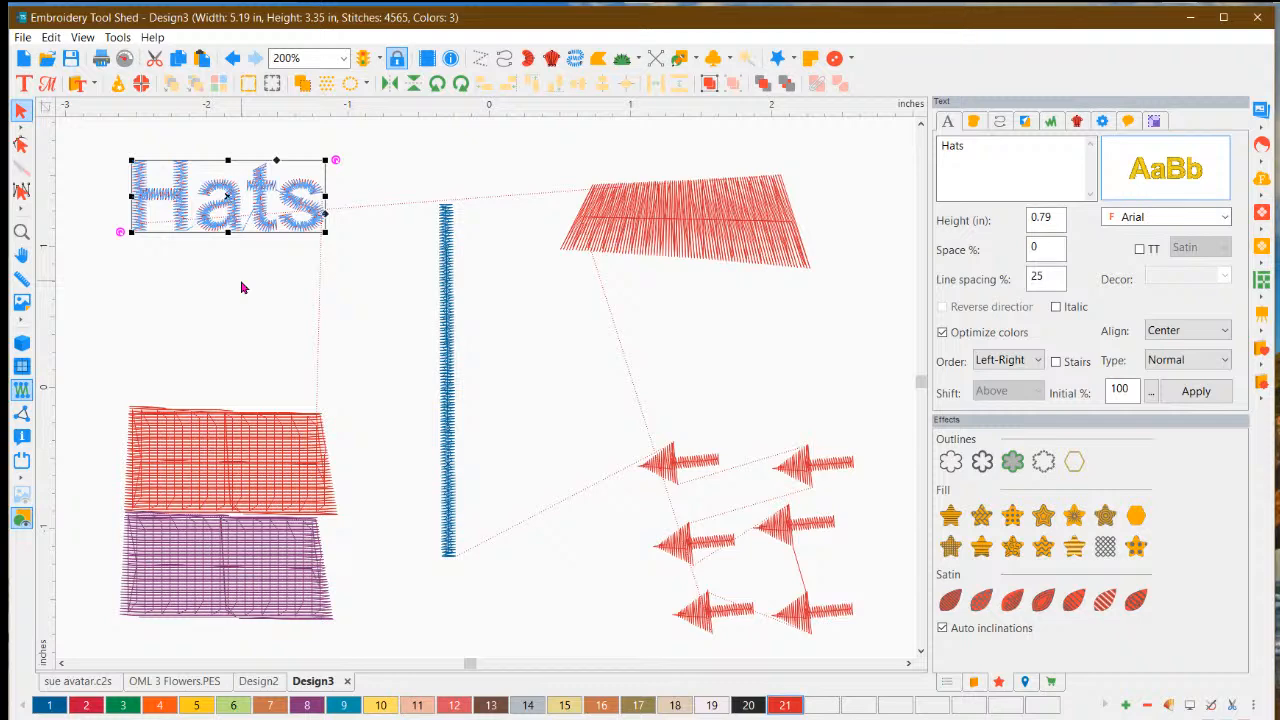
click(372, 166)
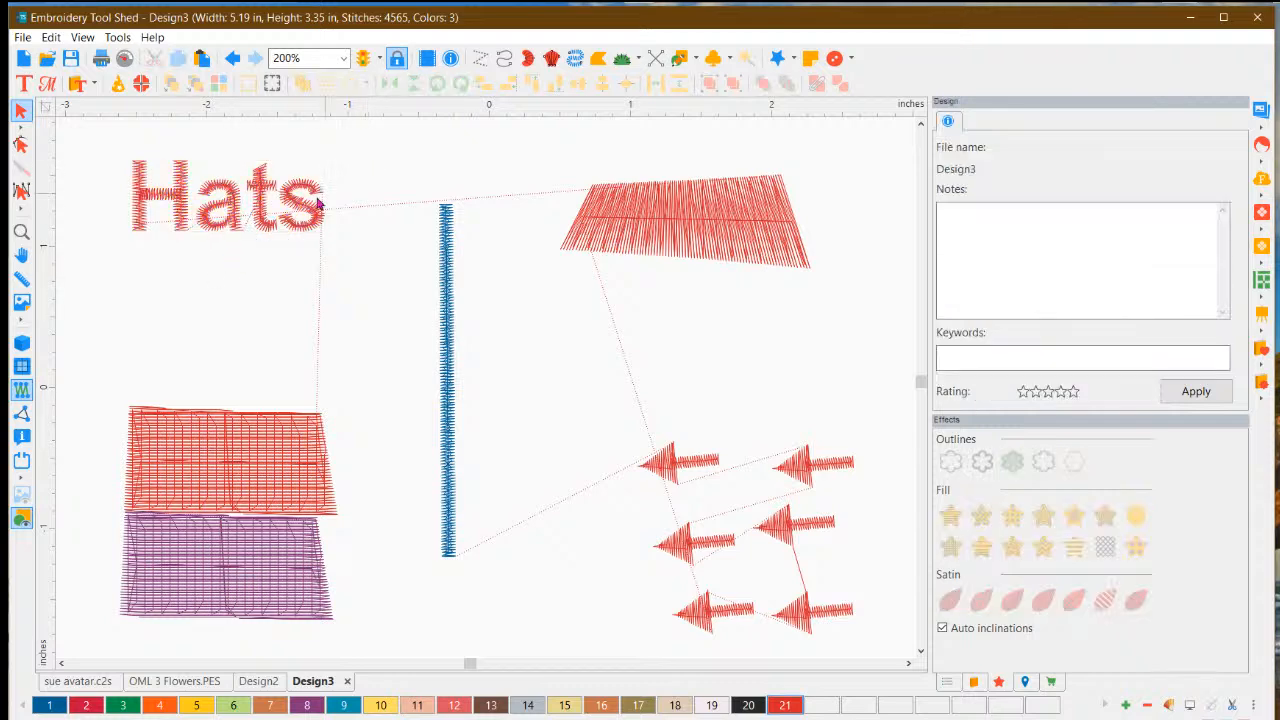
click(290, 208)
click(355, 170)
Examine the zigzag stitches and underlay of the blue vertical column up close.
click(455, 301)
click(510, 330)
click(451, 318)
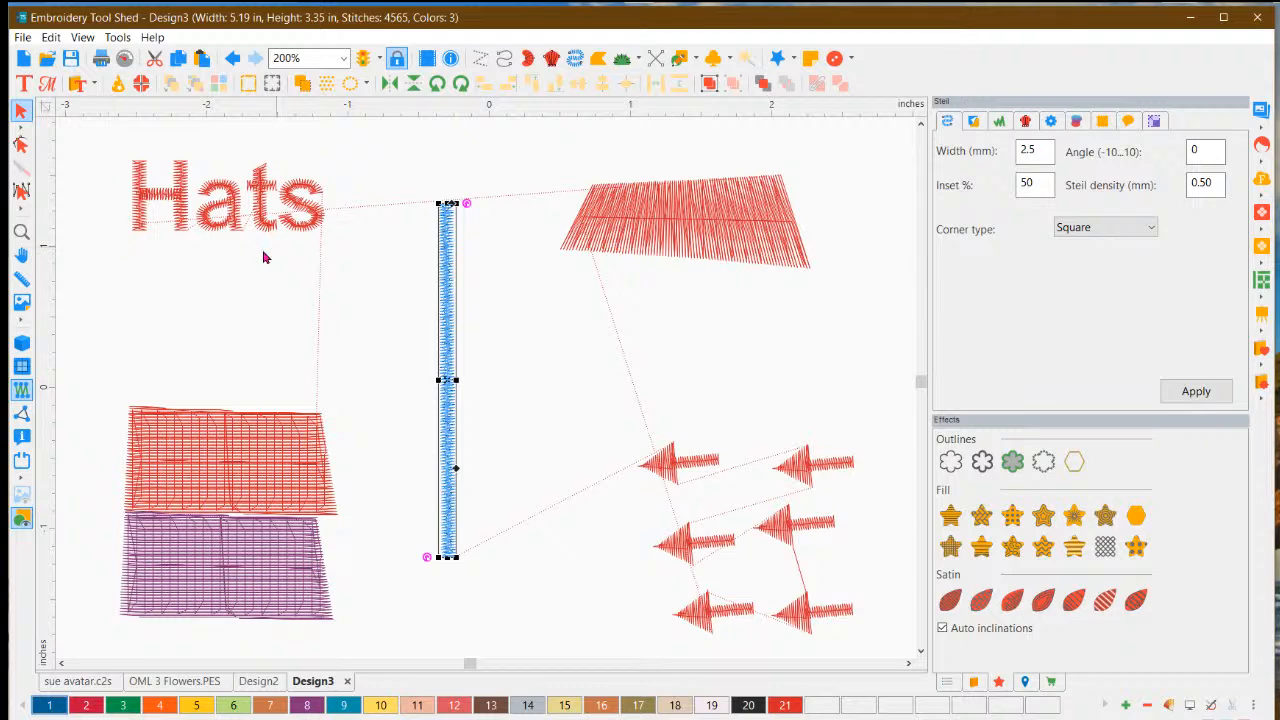
scroll(440, 475, up, 5)
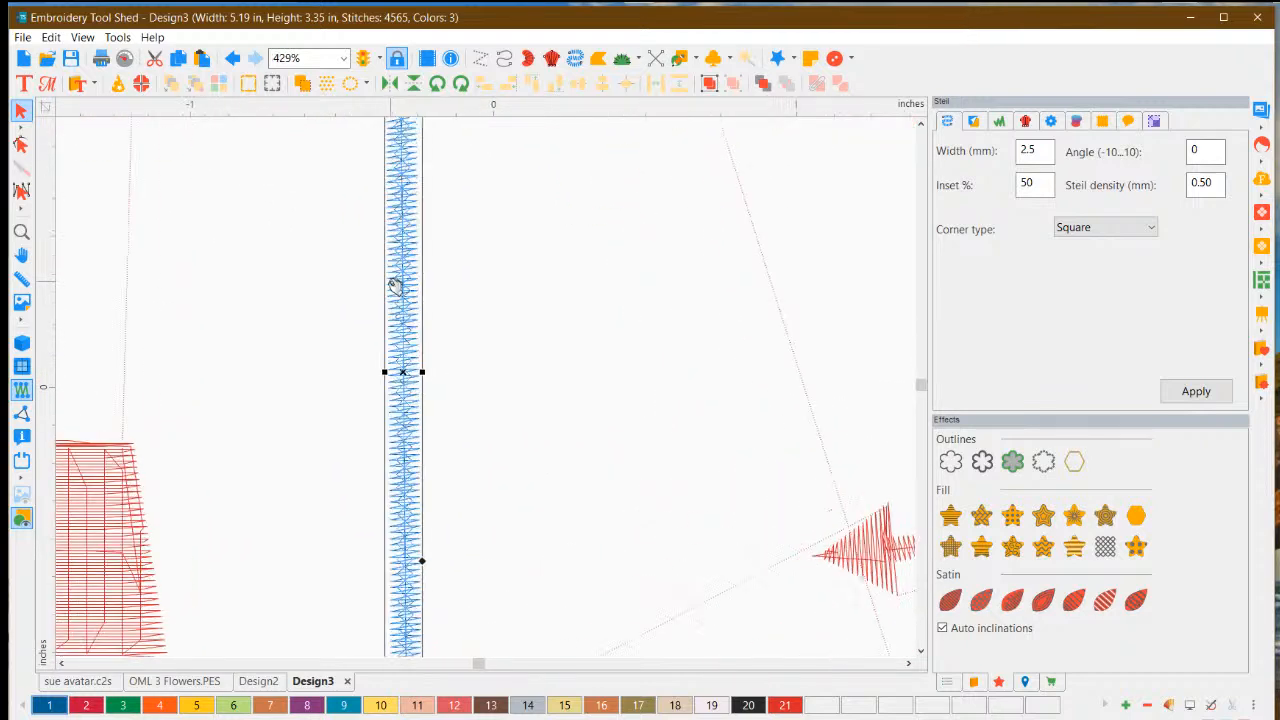
click(428, 314)
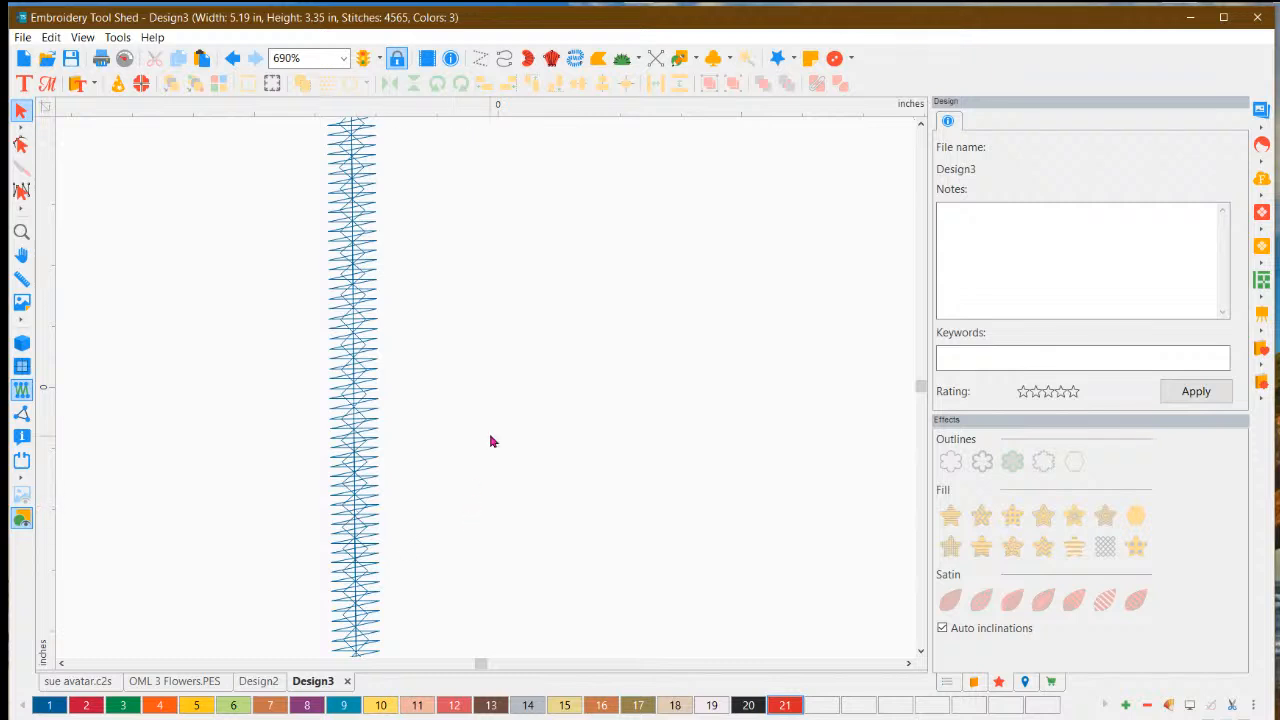
scroll(378, 253, up, 3)
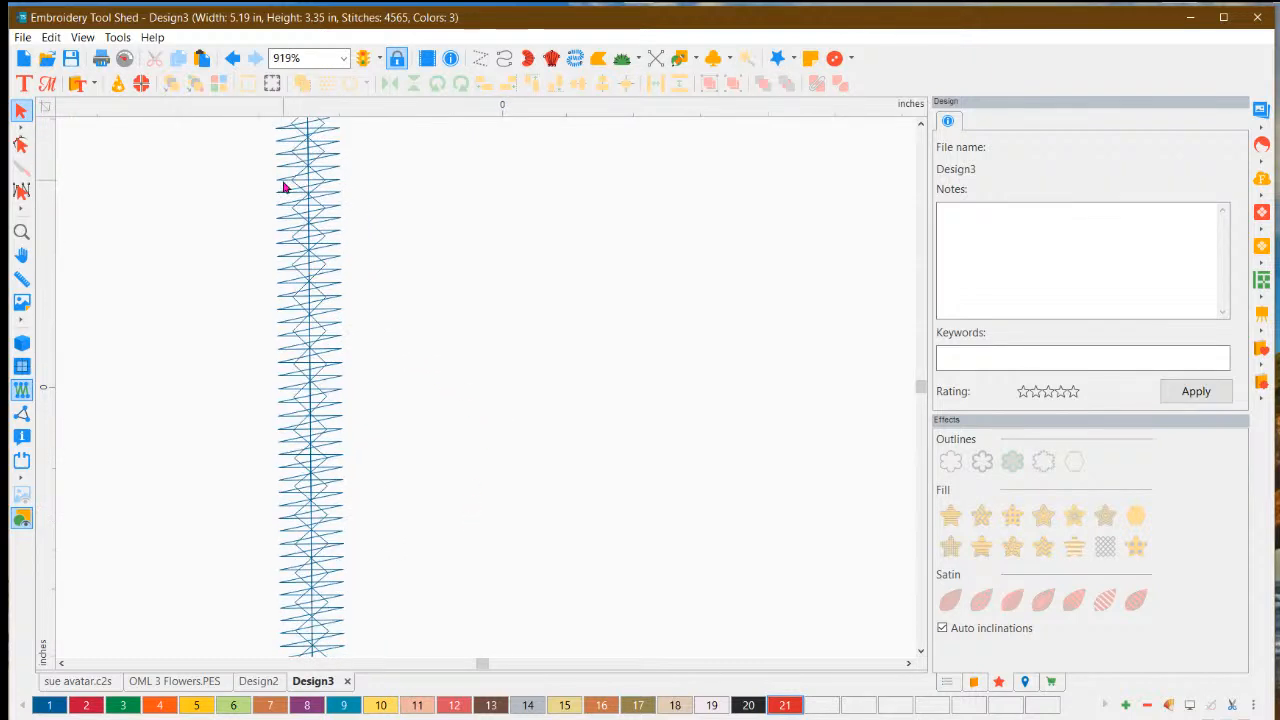
scroll(160, 302, up, 1)
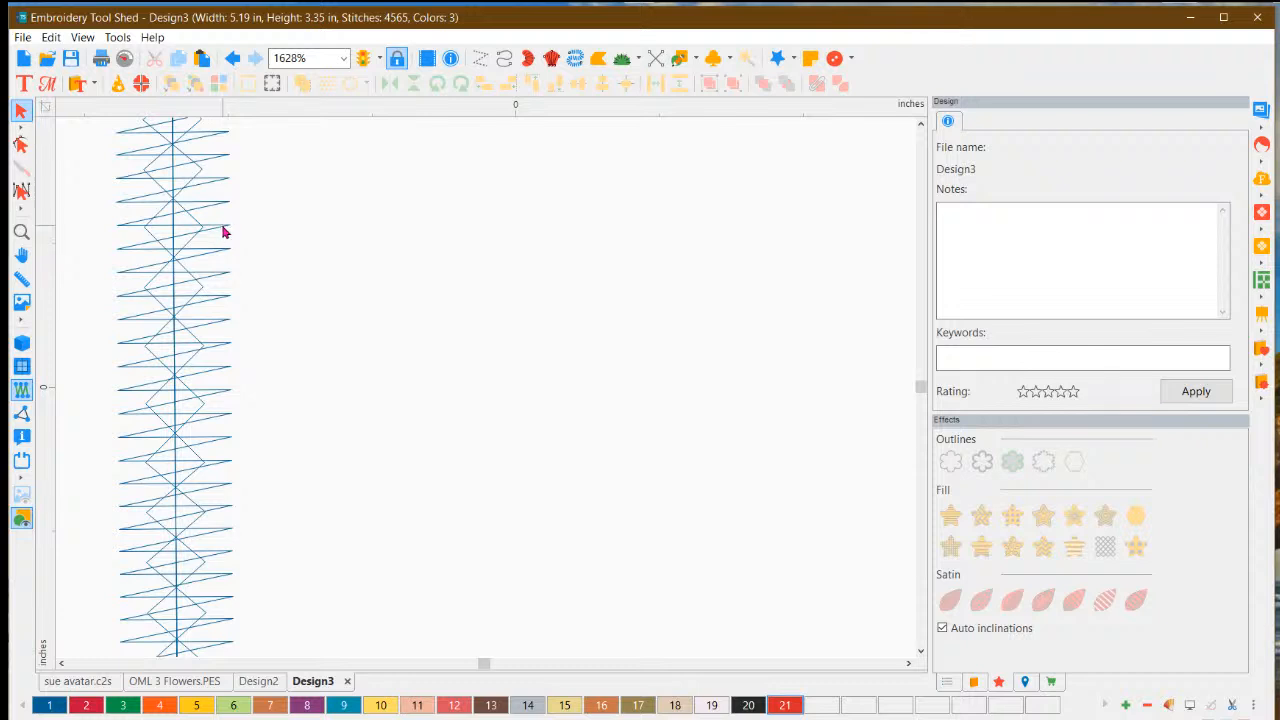
Select the blue column and review its pull/push, underlay, column, general, blend, fabric and command properties.
click(227, 231)
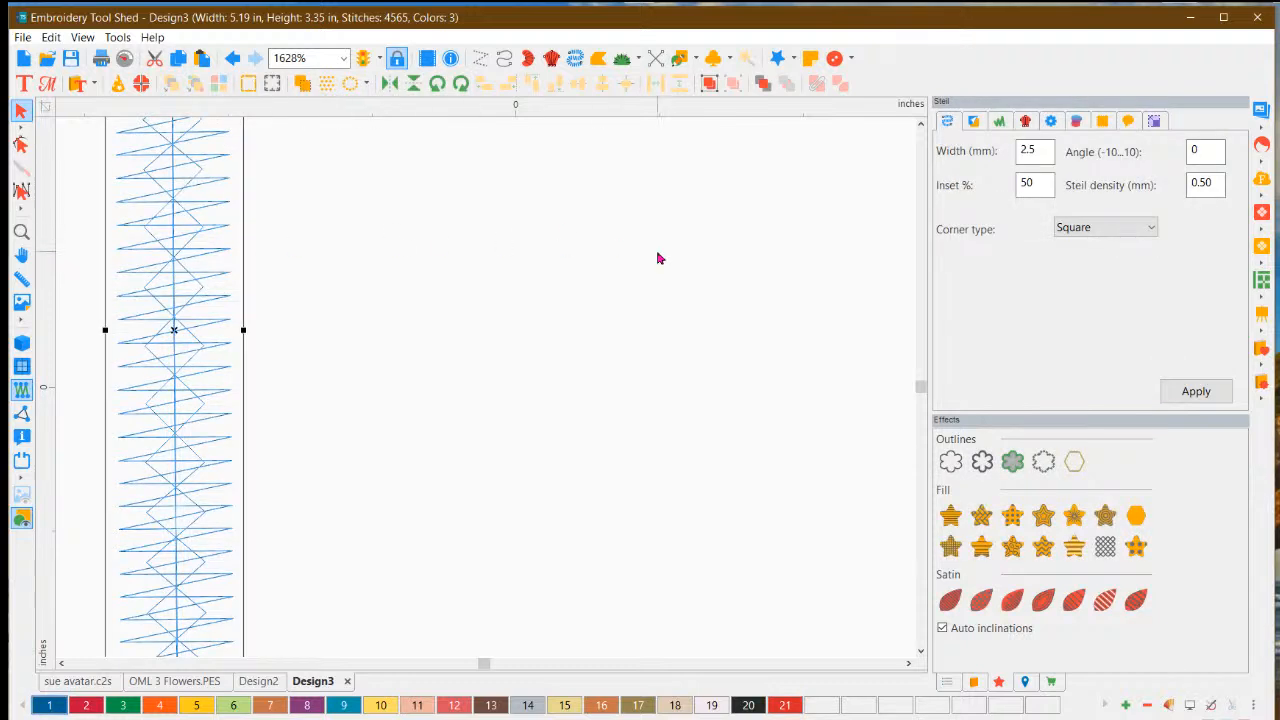
click(999, 122)
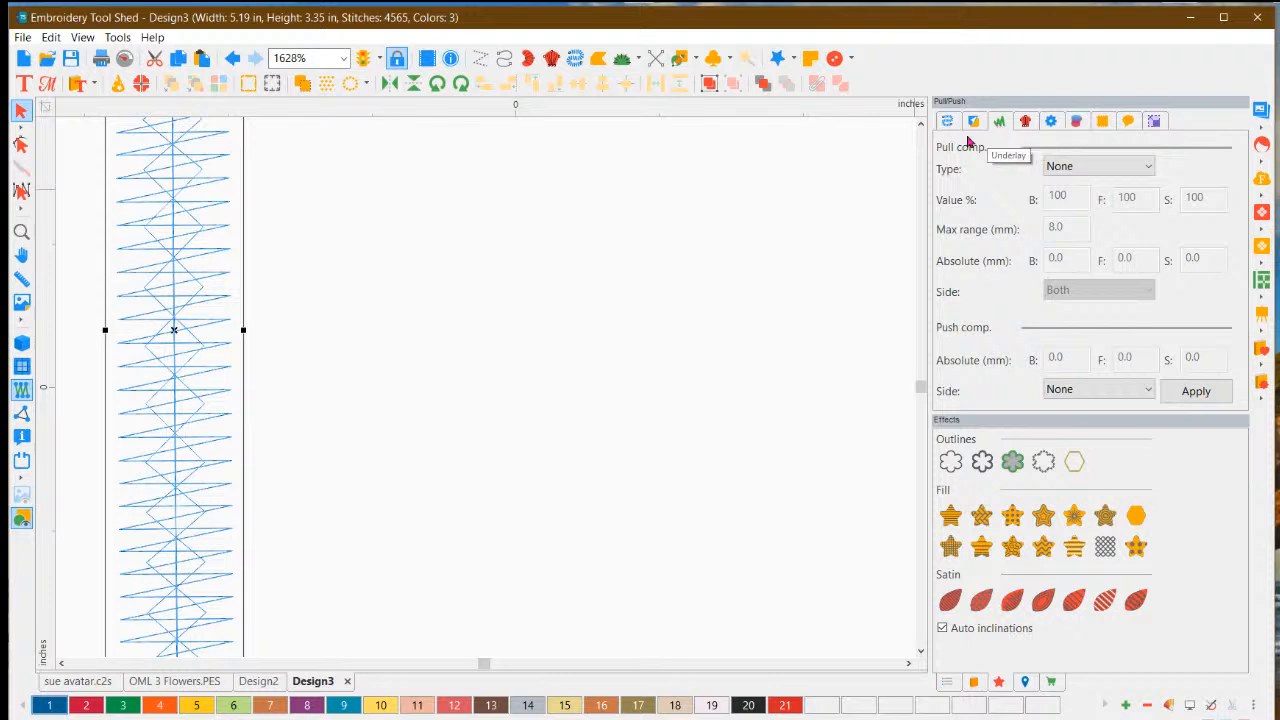
click(975, 122)
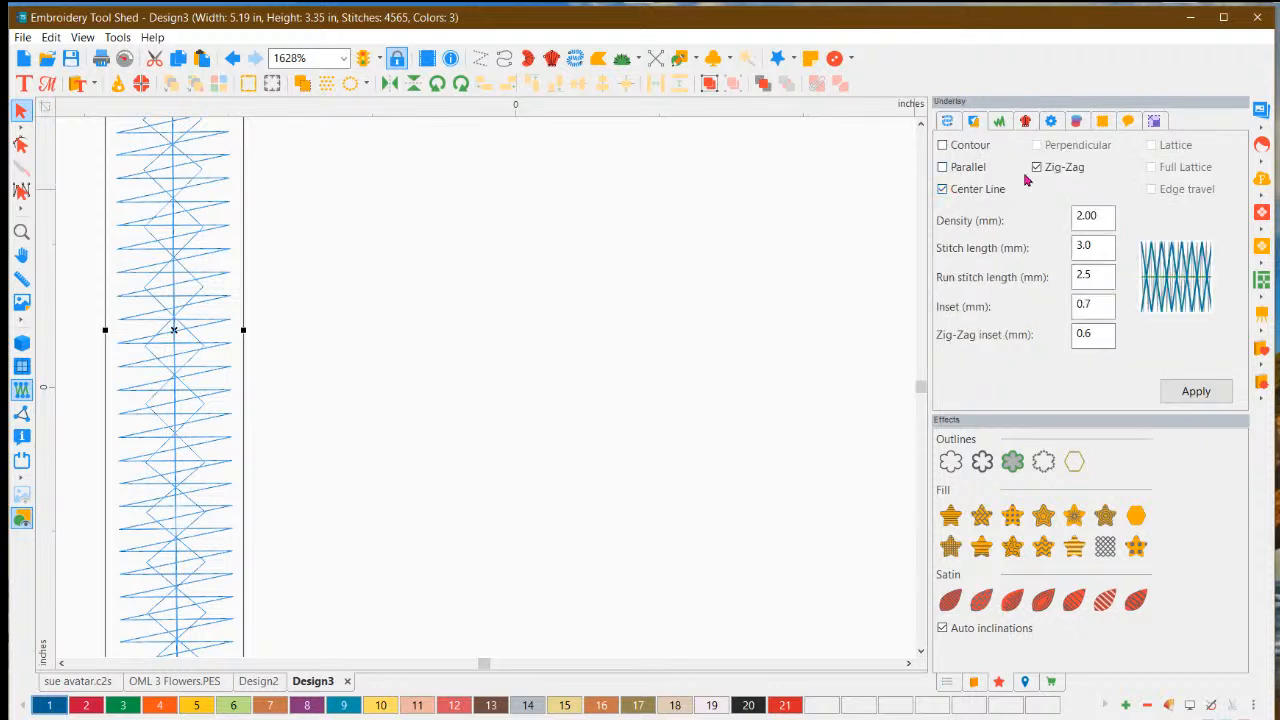
click(1027, 122)
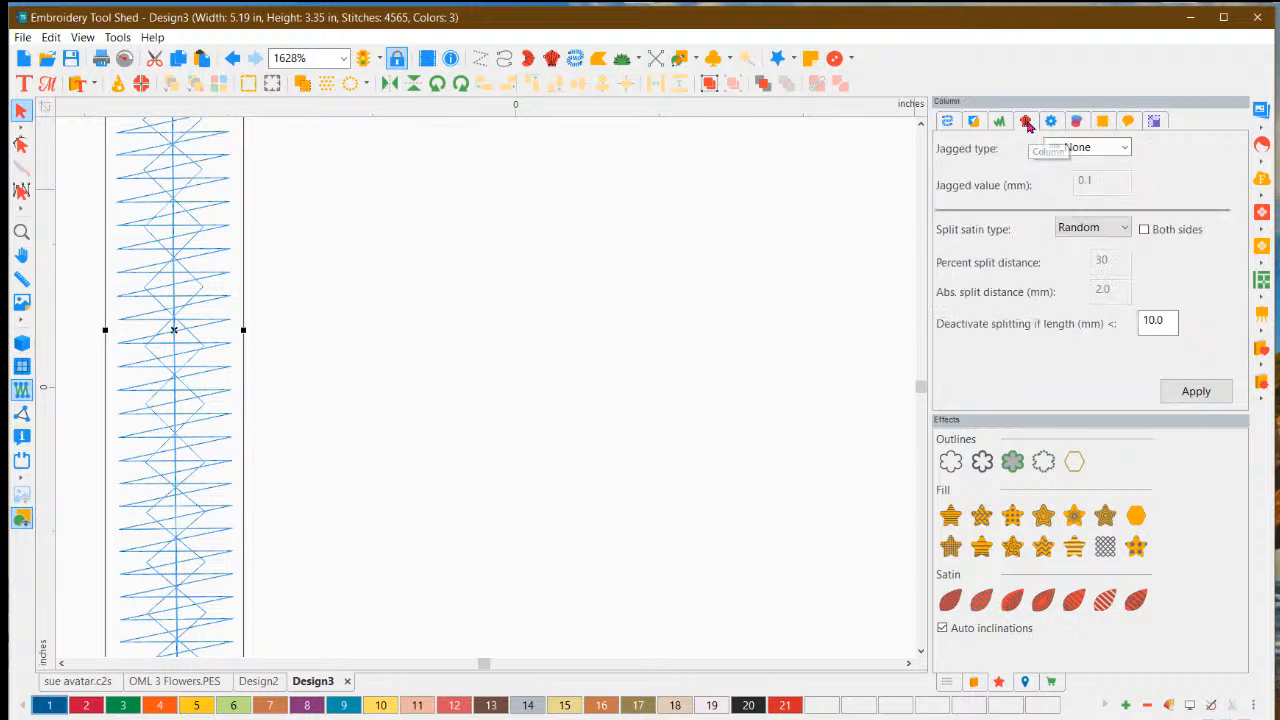
click(1051, 124)
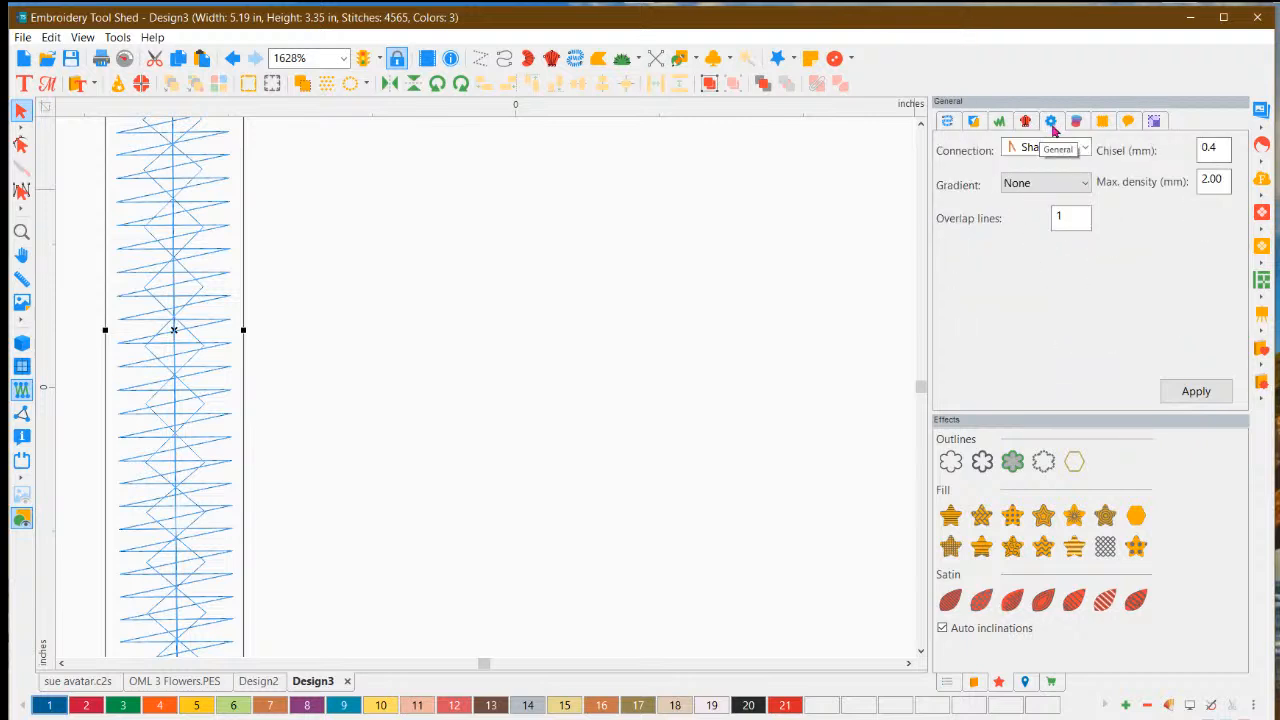
click(1076, 123)
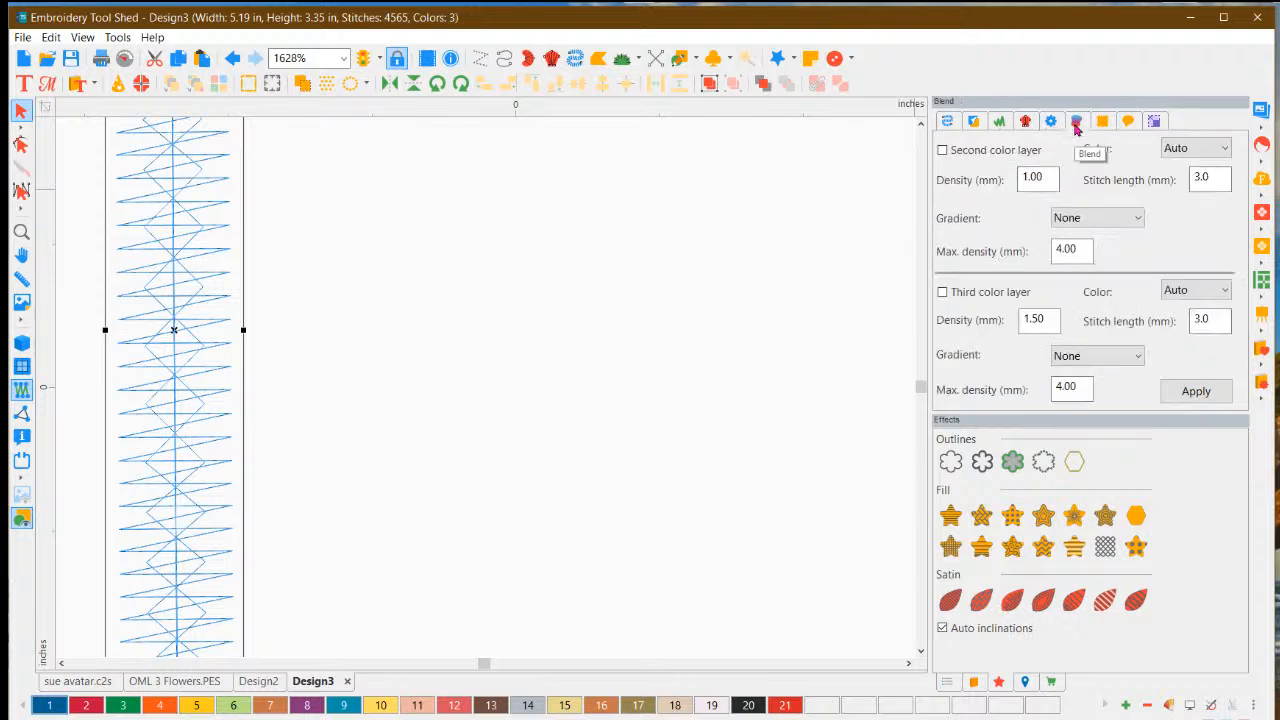
click(1104, 123)
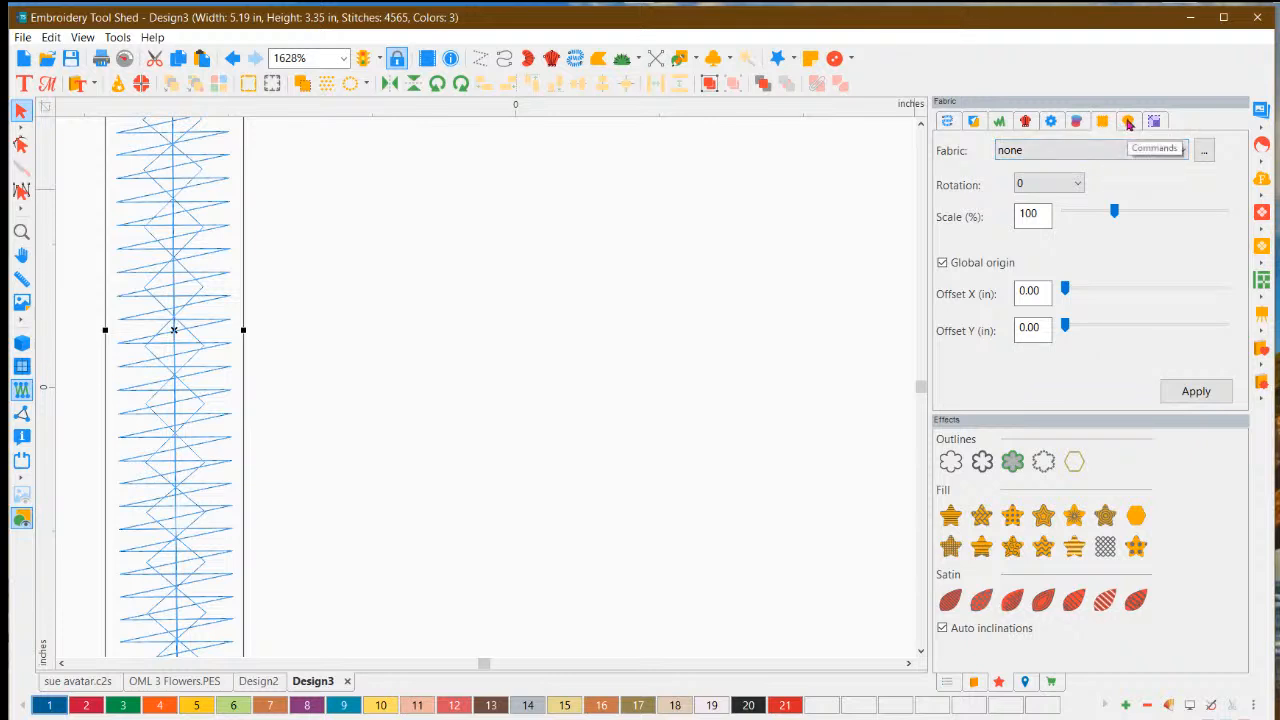
click(1128, 122)
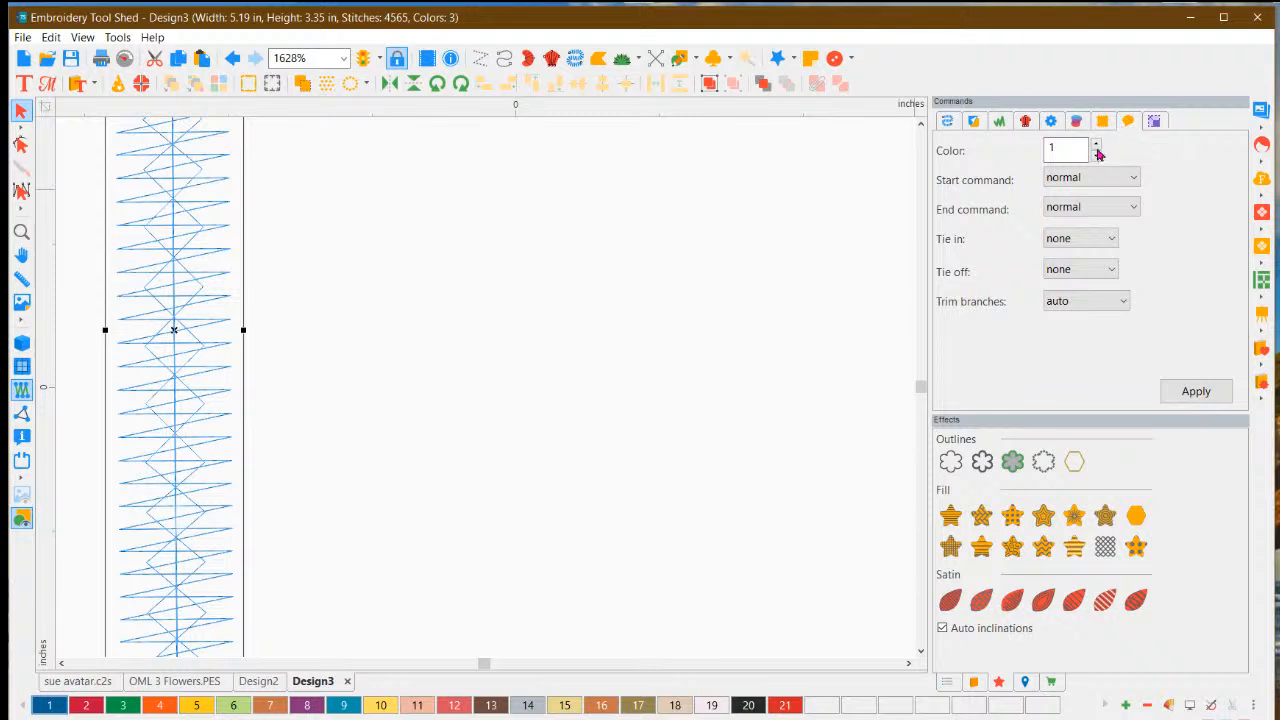
Recheck the blue column's Steil density and inset, its underlay options and its pull/push compensation settings.
click(948, 124)
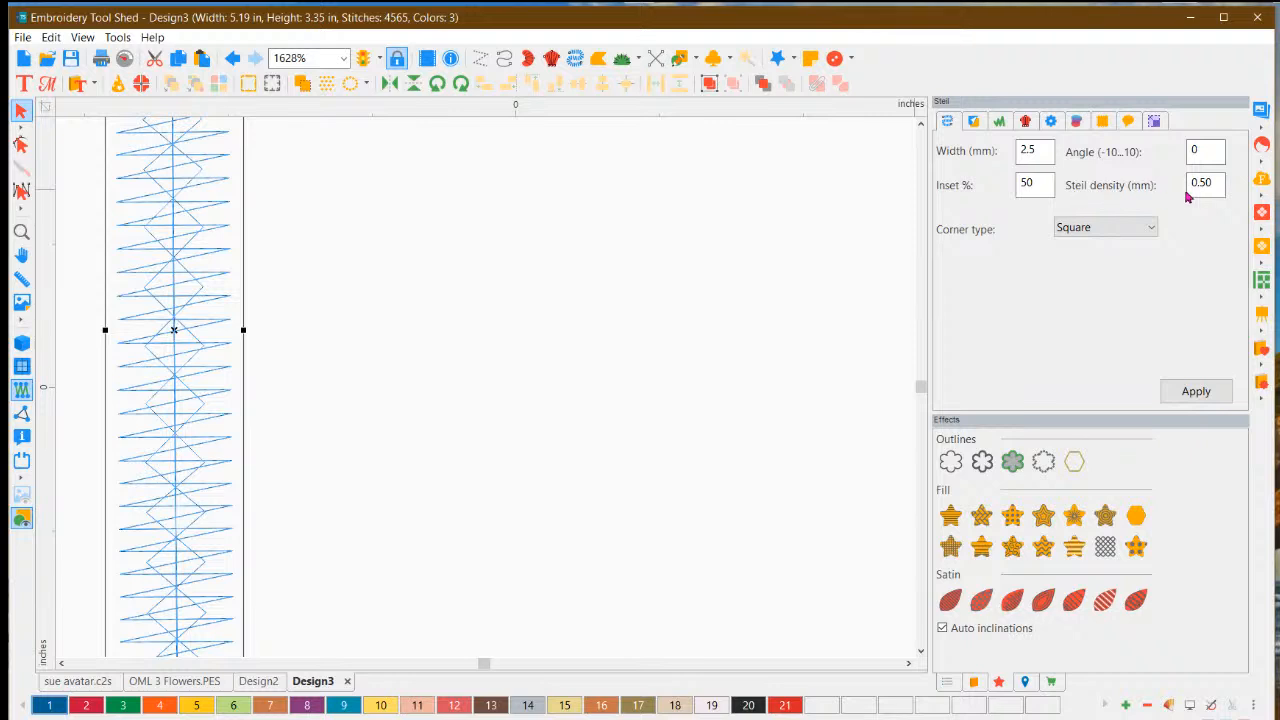
click(1047, 190)
click(974, 122)
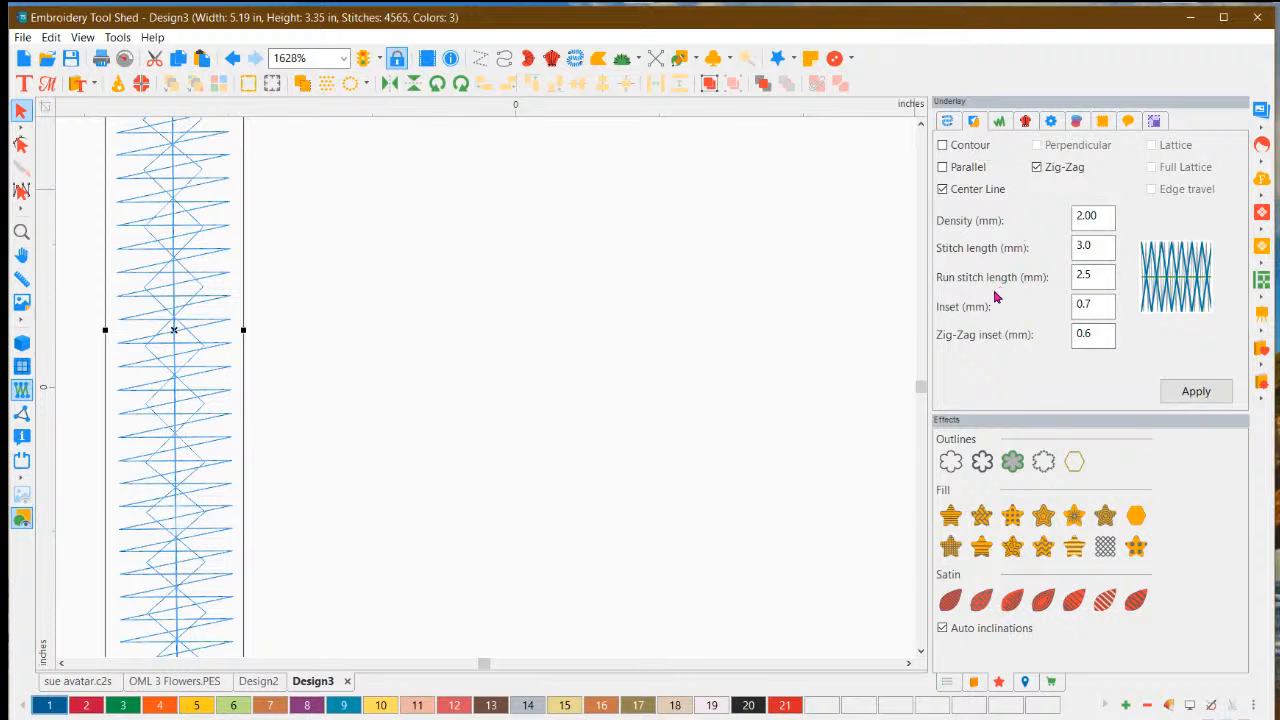
click(999, 123)
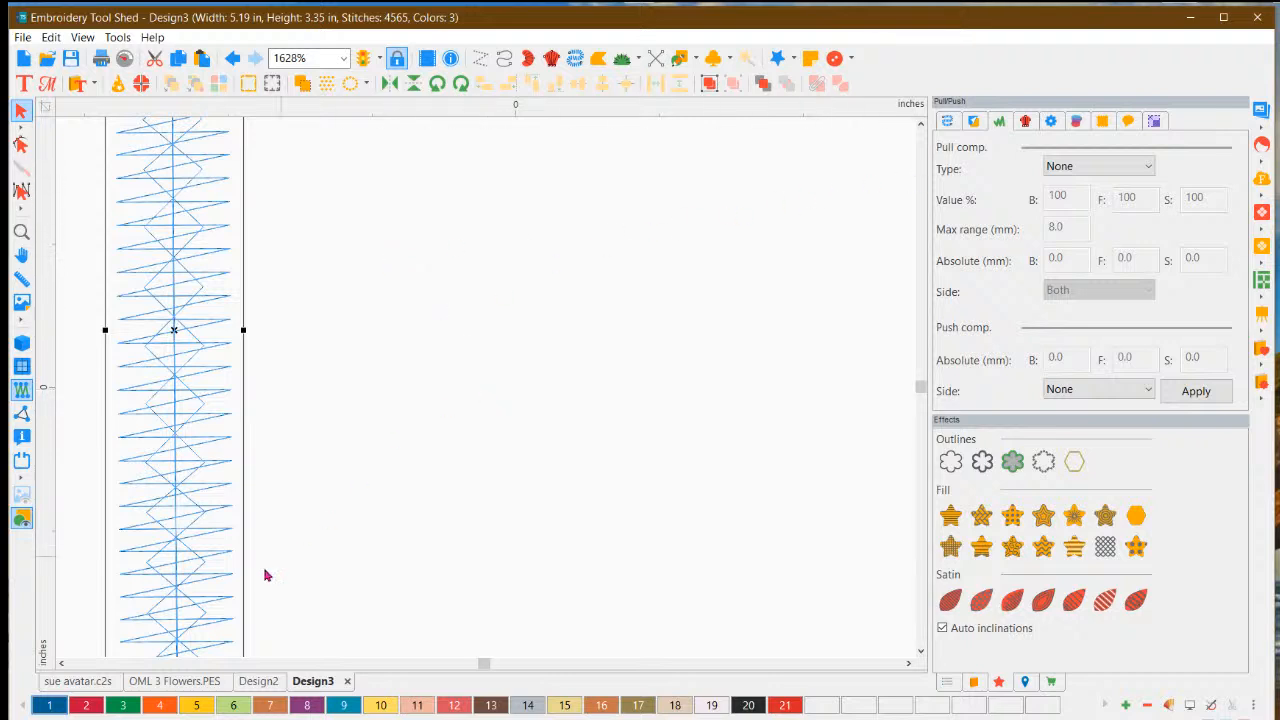
Try the Percentage and Absolute types of pull compensation on the blue column, ending on Percentage.
click(62, 664)
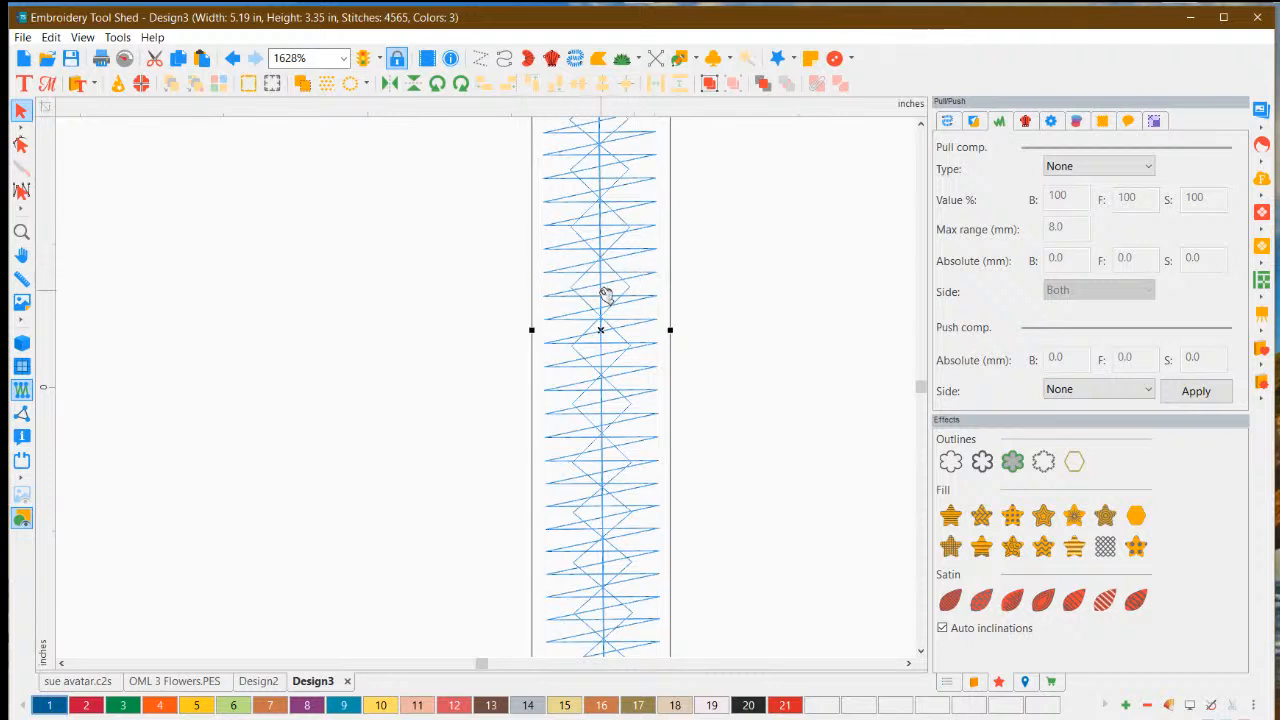
click(1130, 165)
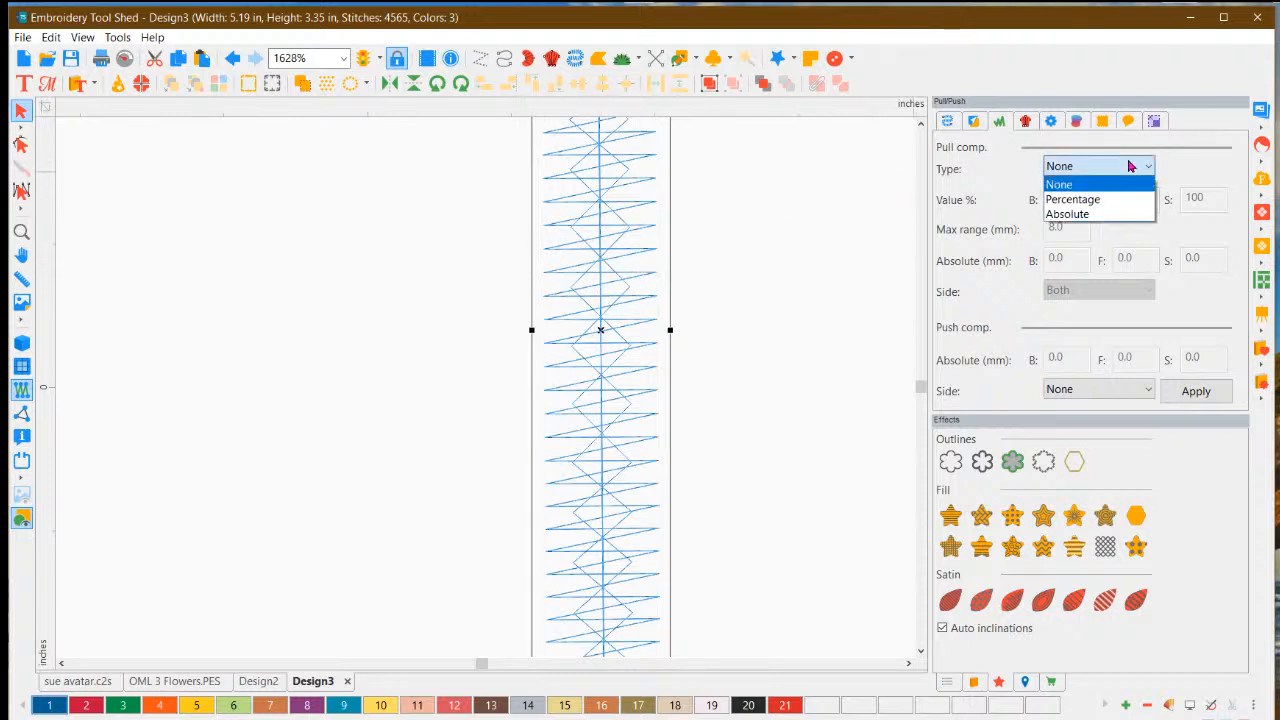
click(1075, 199)
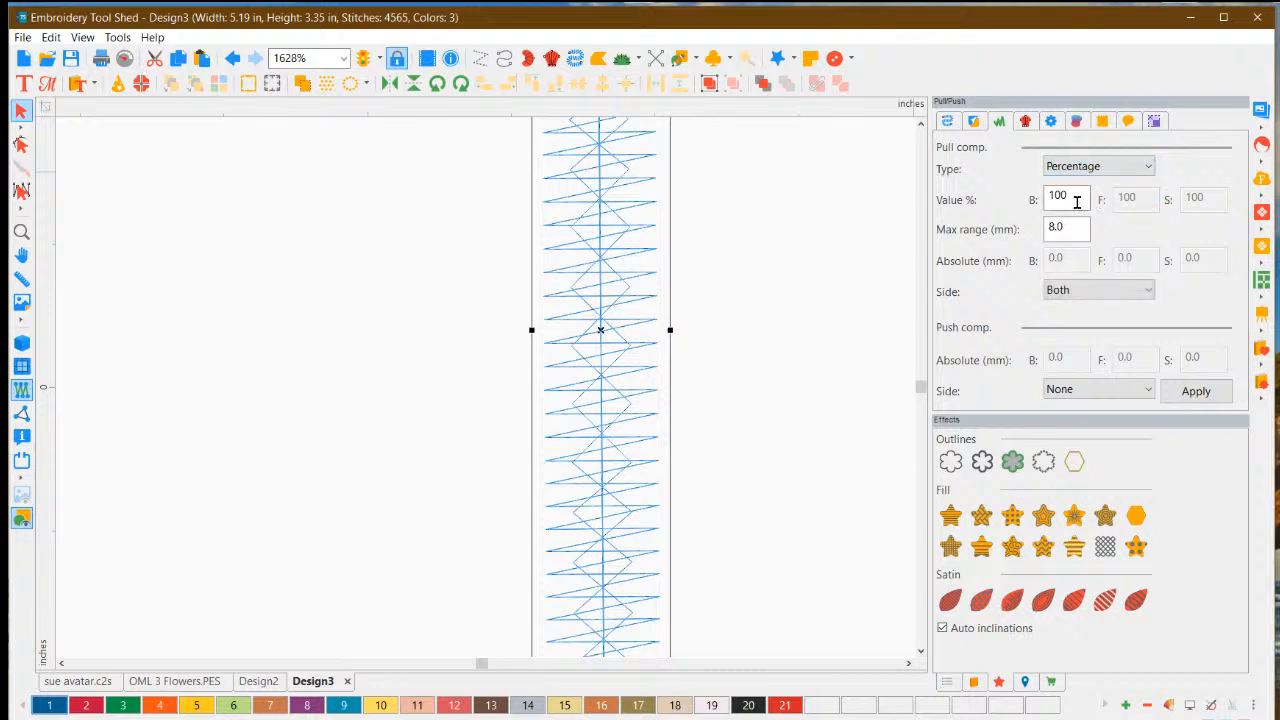
click(1113, 168)
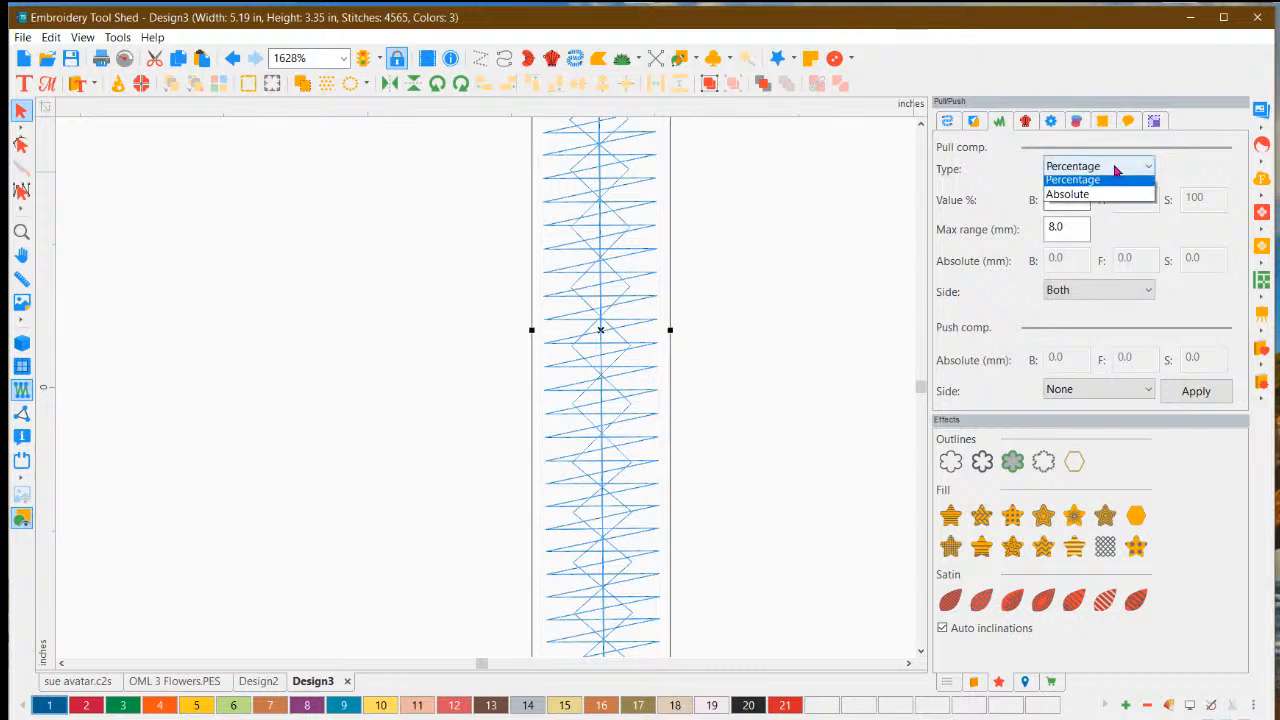
click(1085, 213)
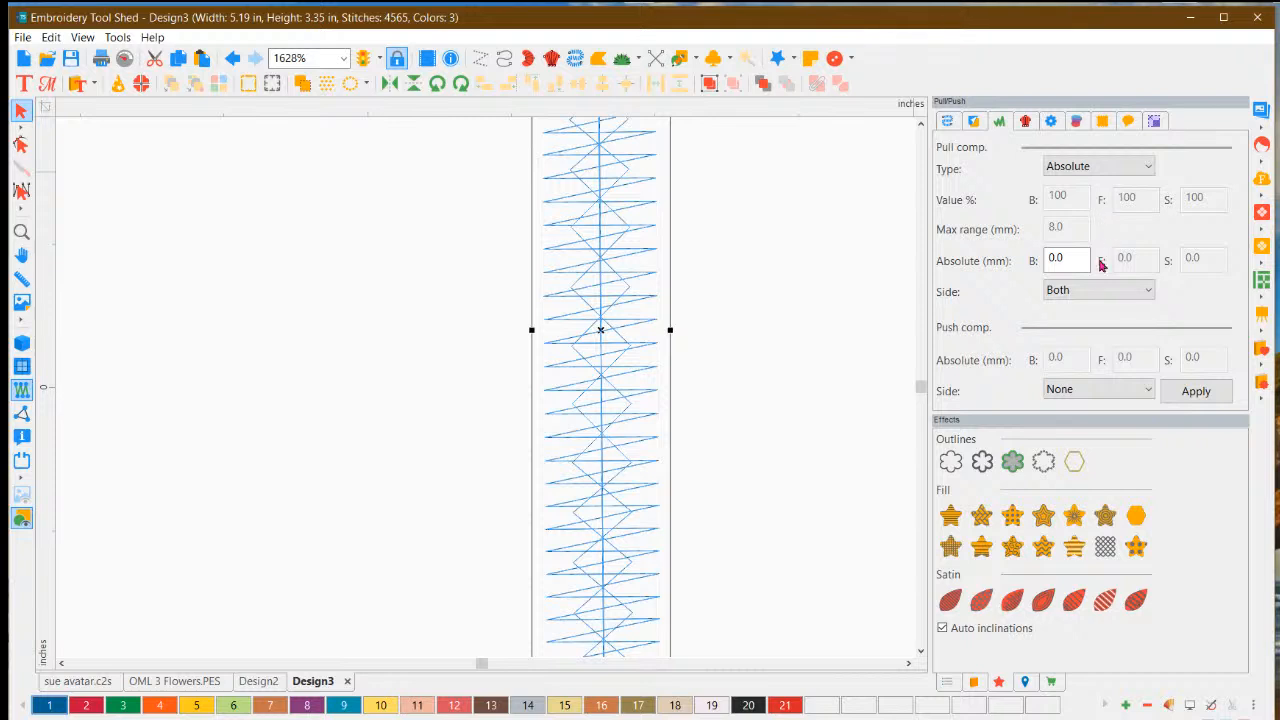
click(1108, 167)
click(1080, 199)
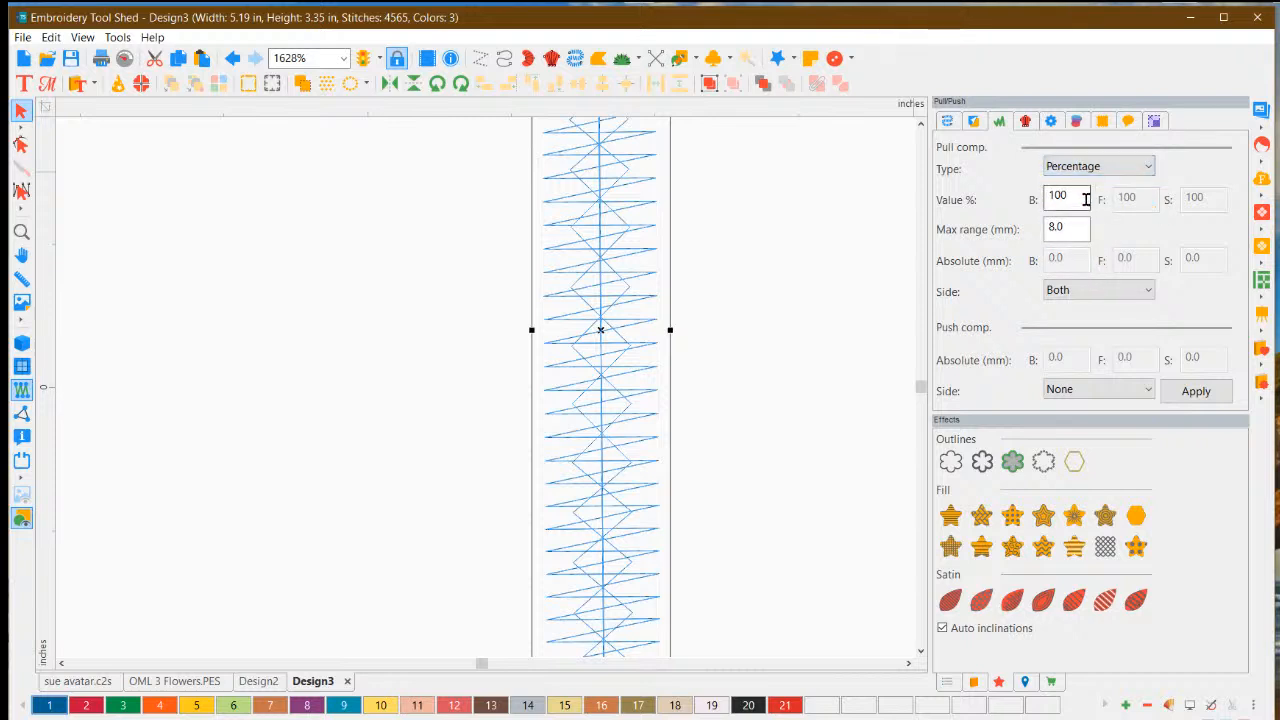
Examine the percentage value, side choices and maximum range available for the column's pull compensation.
drag(1078, 198, 1046, 196)
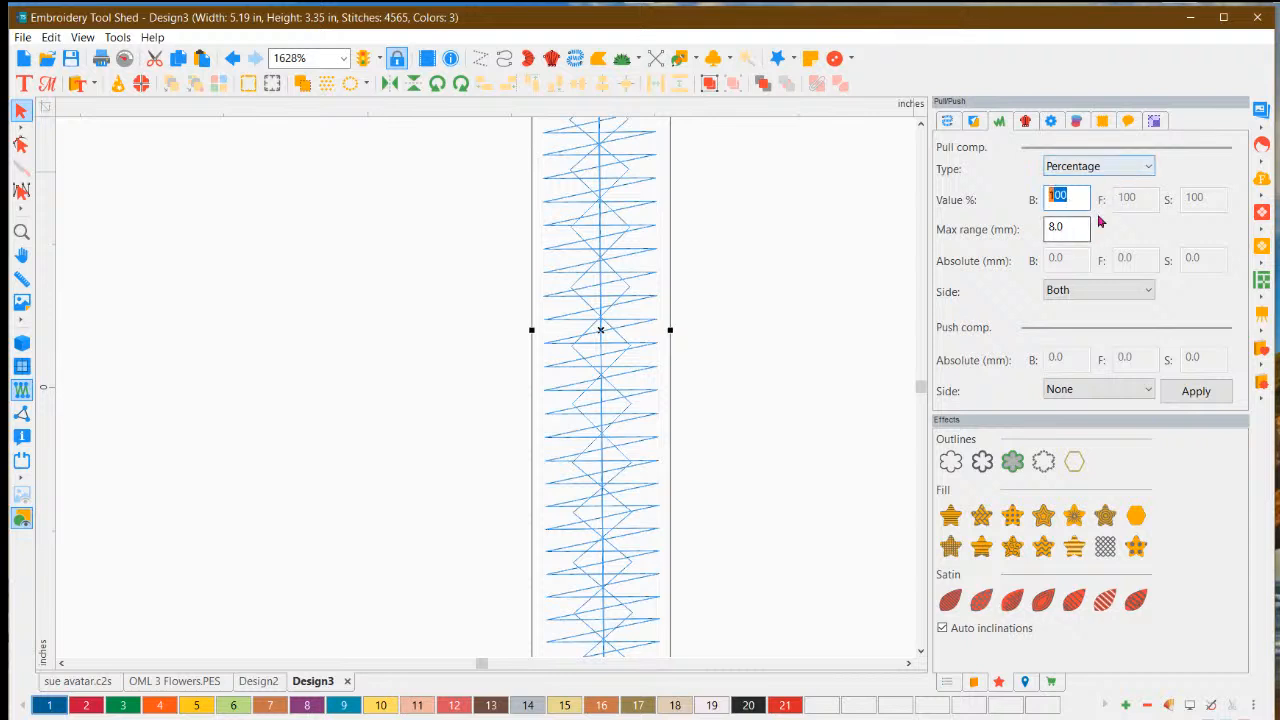
click(1088, 291)
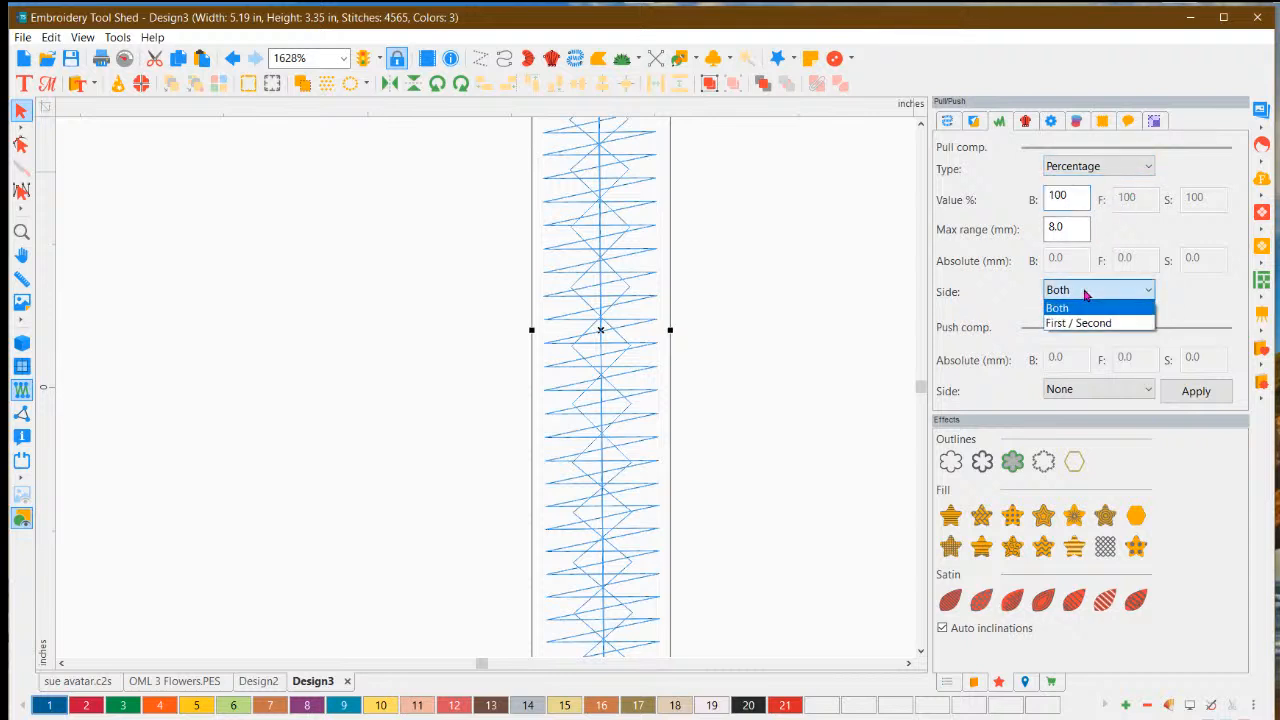
click(1088, 292)
click(1087, 292)
click(1087, 294)
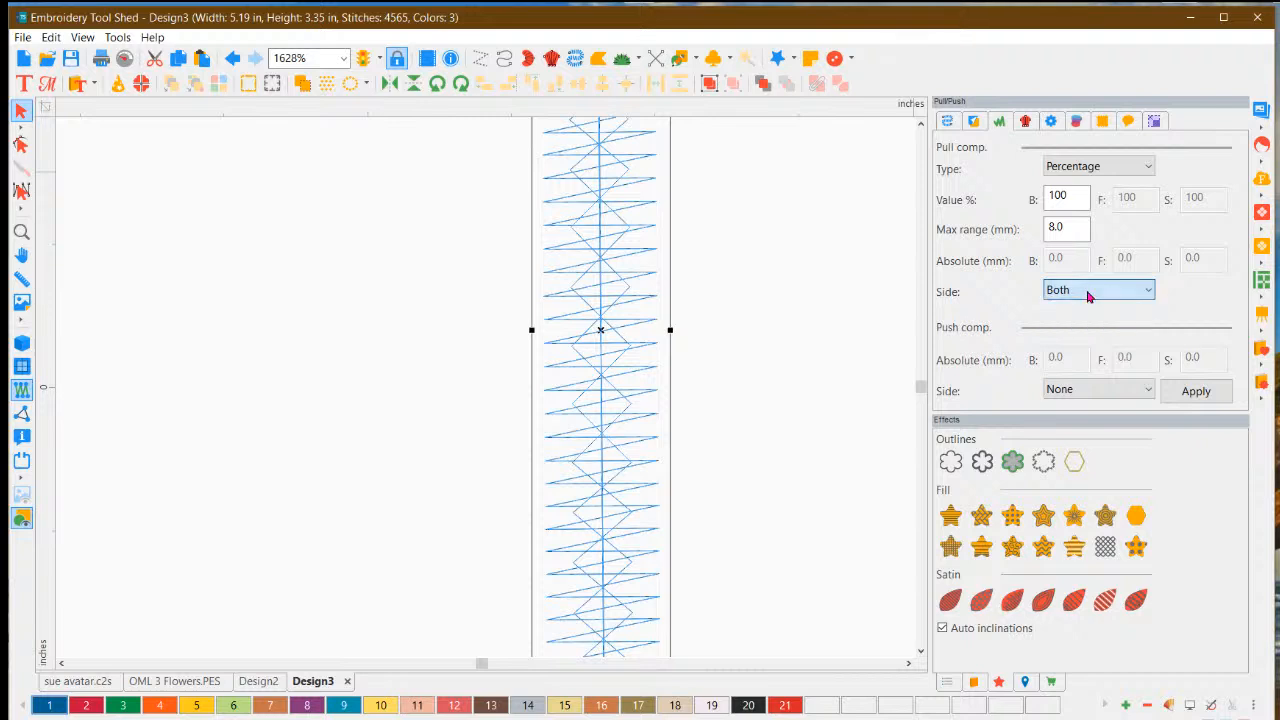
click(1078, 229)
Set the blue column's pull compensation to Absolute with 5.0 mm applied to both sides.
click(1090, 166)
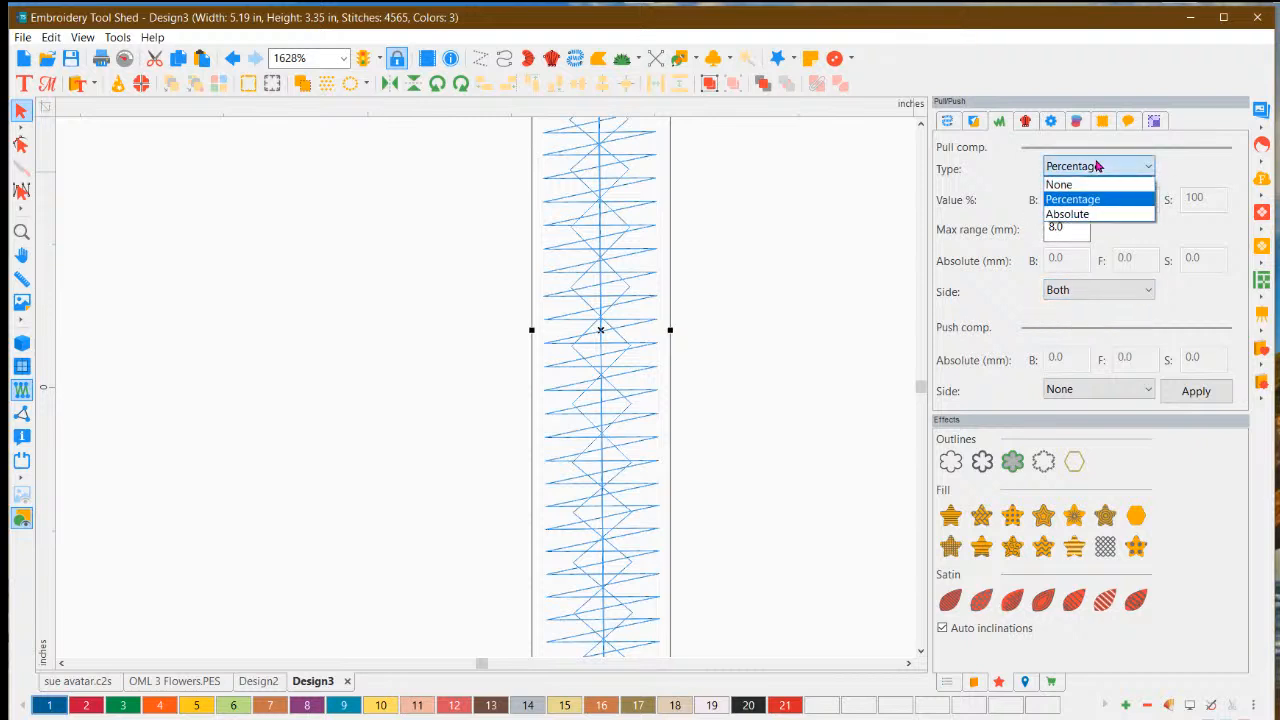
click(1085, 217)
click(1074, 258)
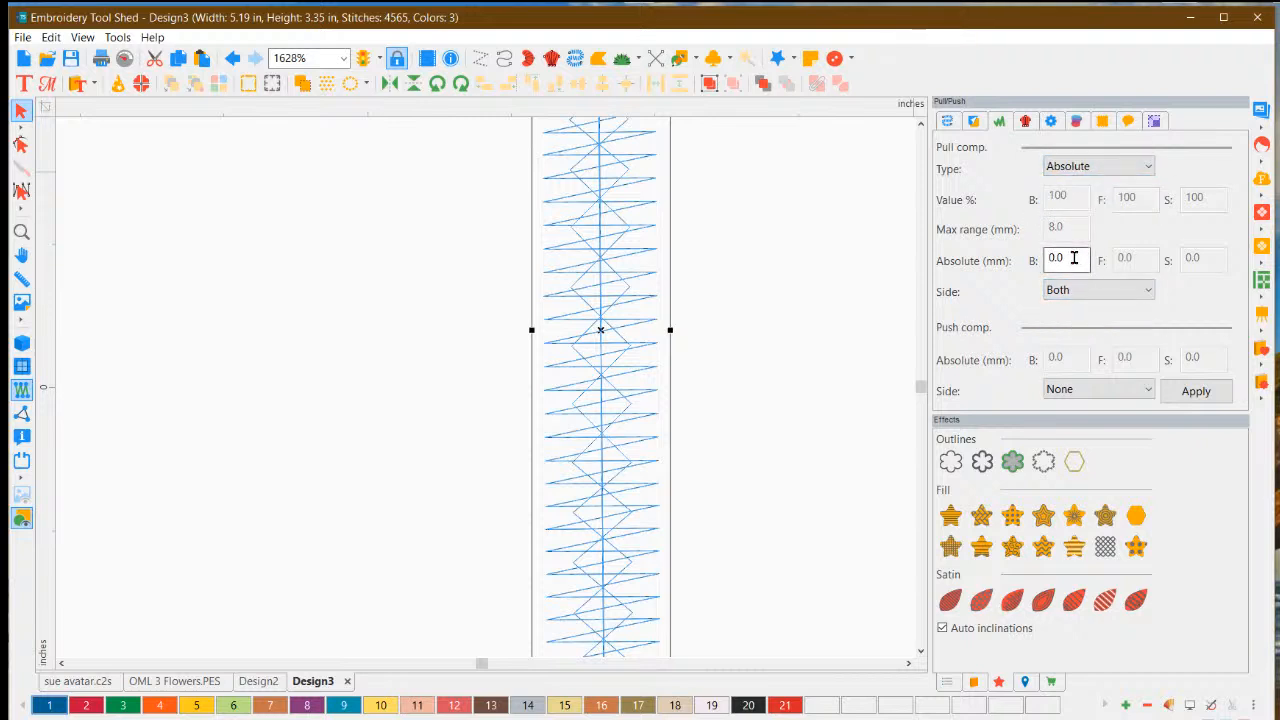
double_click(1074, 258)
text(17)
key(Return)
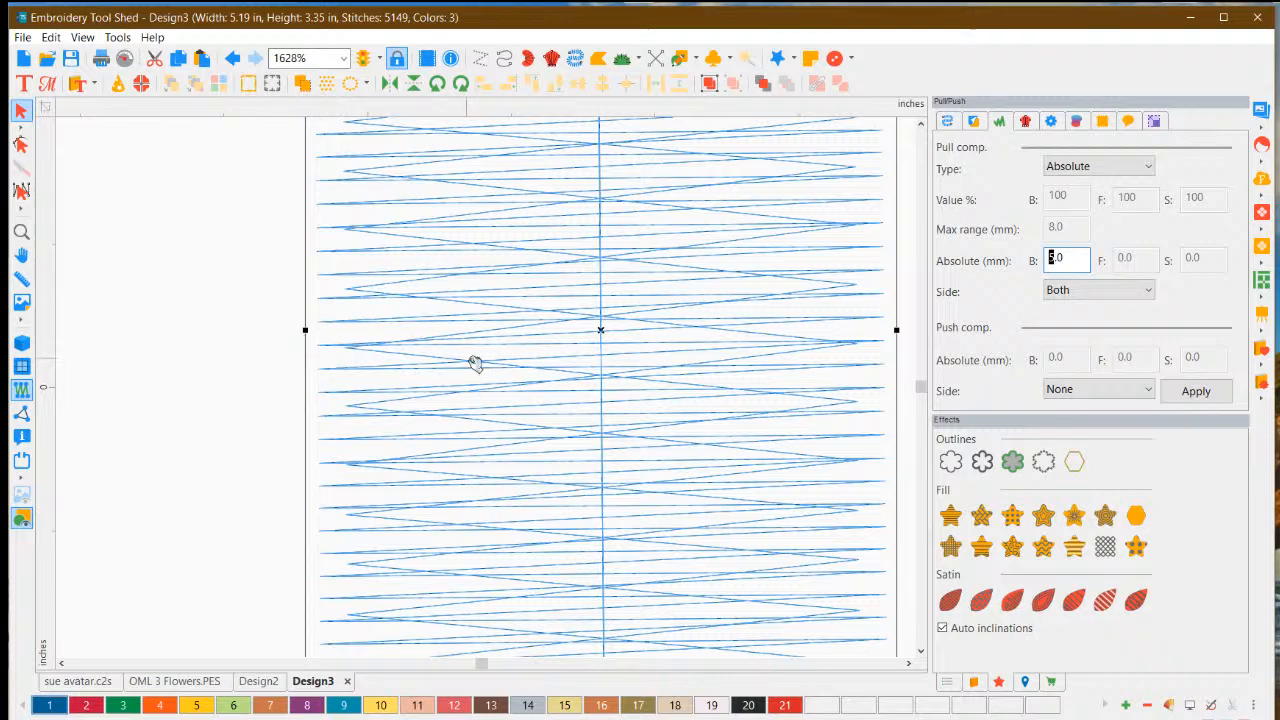
Show the whole design as realistic 3D stitches with nothing selected to inspect the widened blue column.
scroll(520, 368, down, 2)
scroll(540, 382, down, 3)
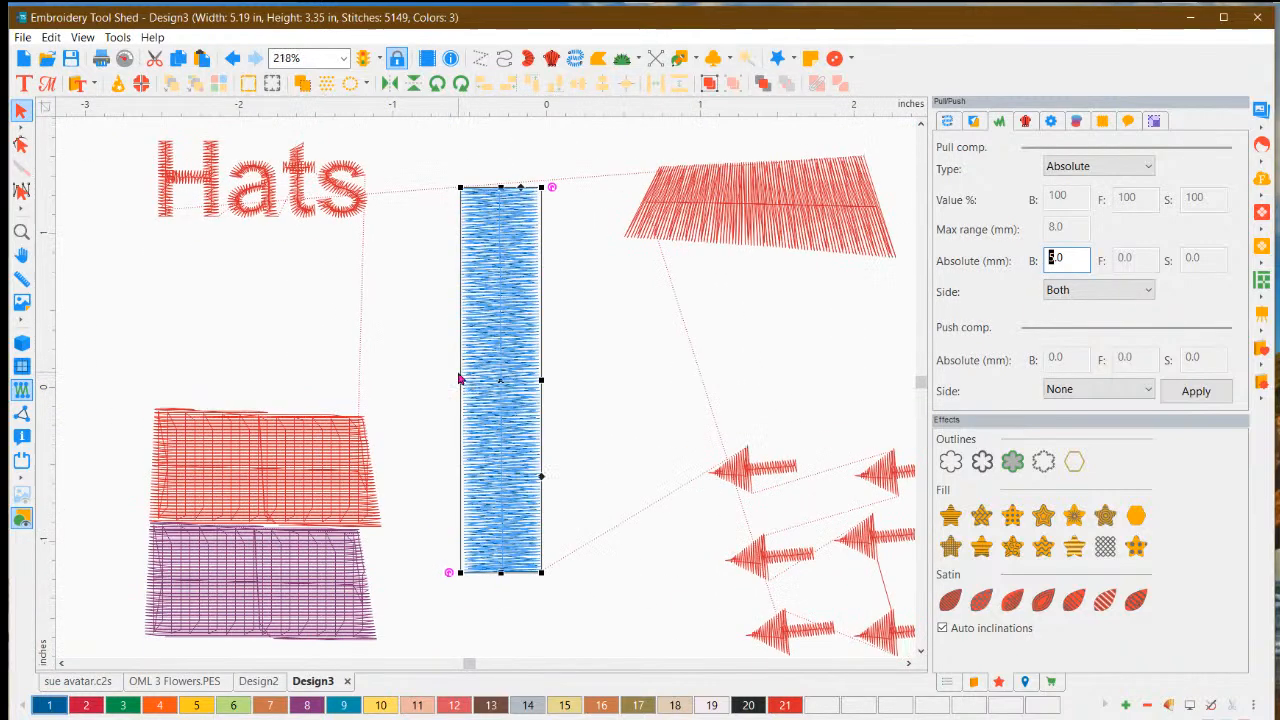
click(21, 344)
click(547, 380)
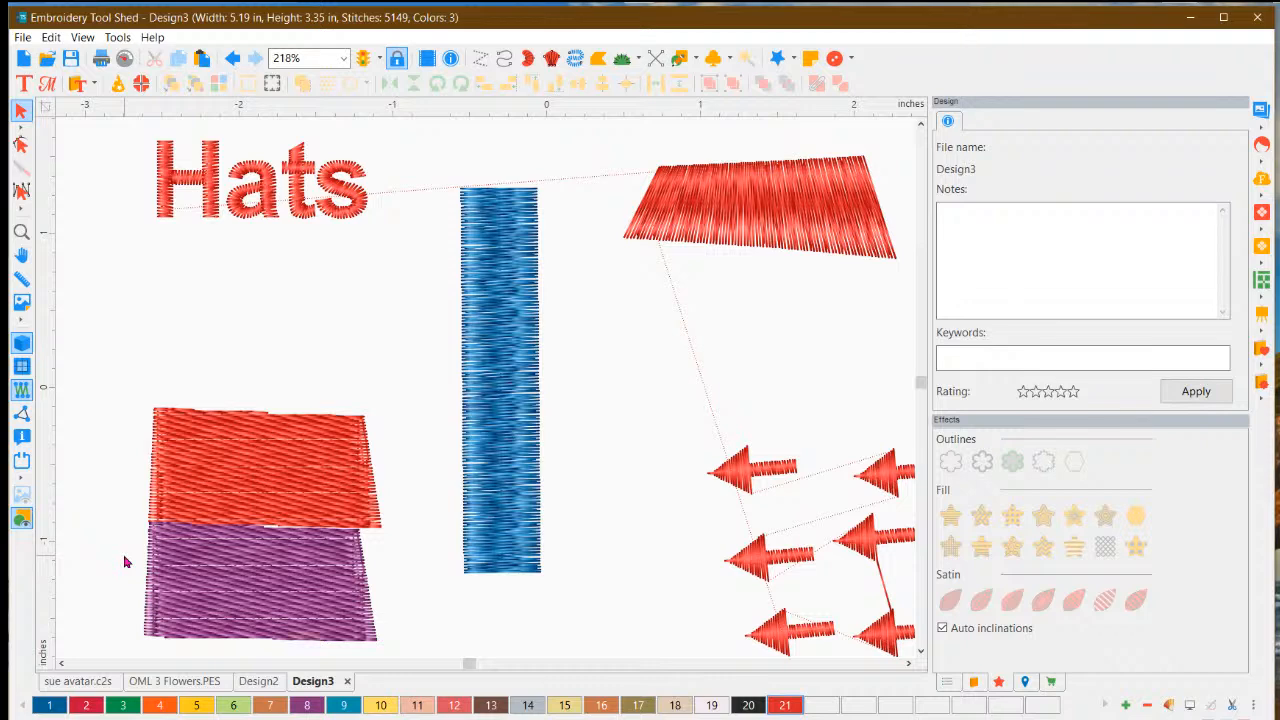
Nudge the purple fill block slightly upward to close the gap under the red block, and deselect it.
click(61, 668)
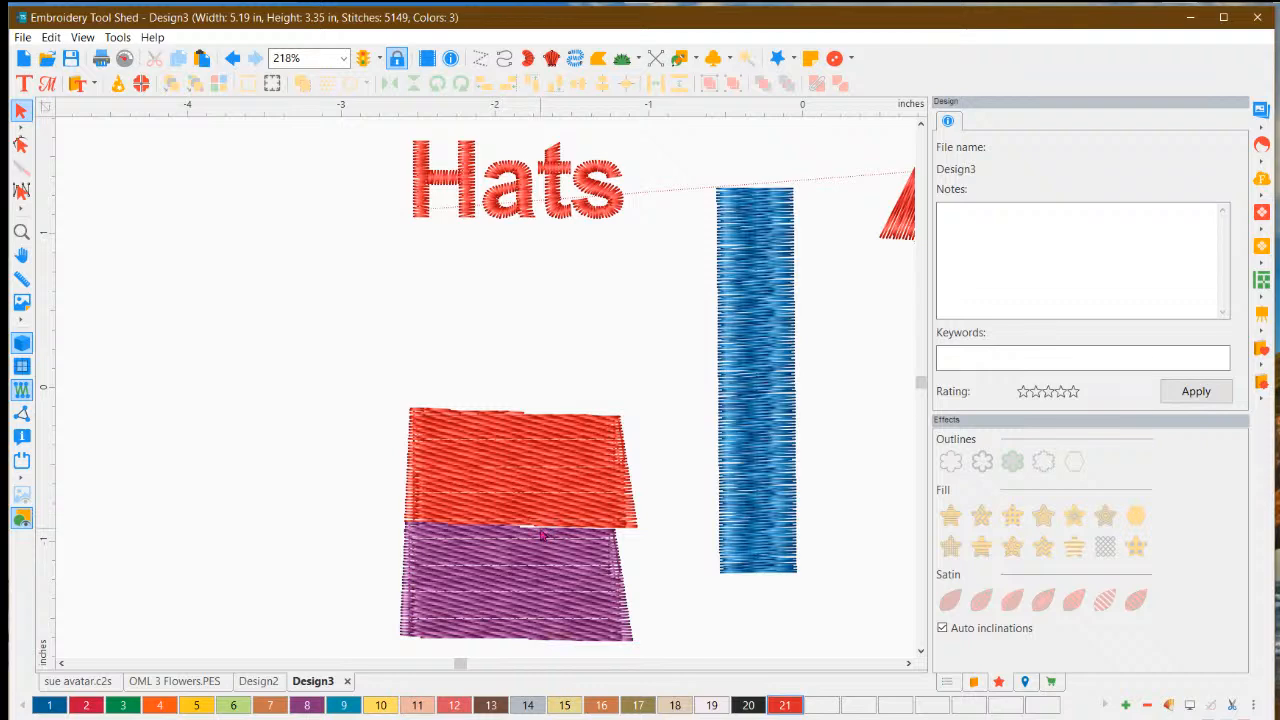
scroll(500, 594, up, 1)
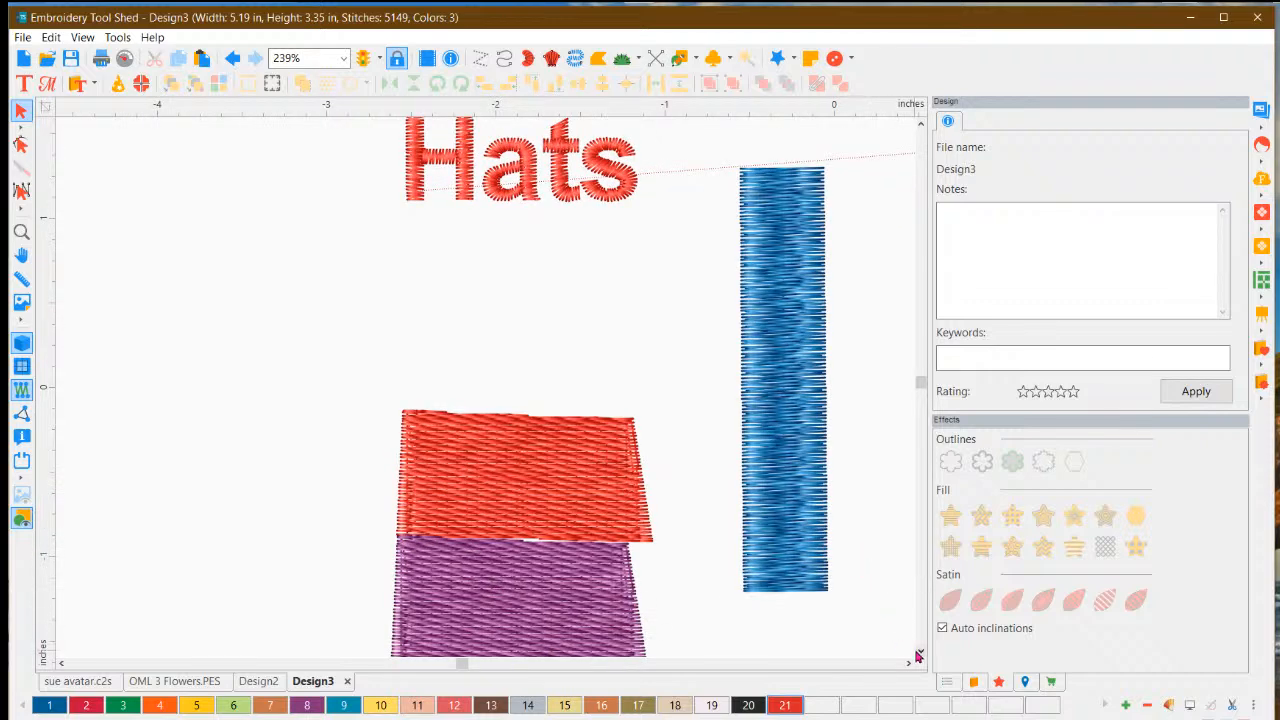
click(919, 653)
click(521, 416)
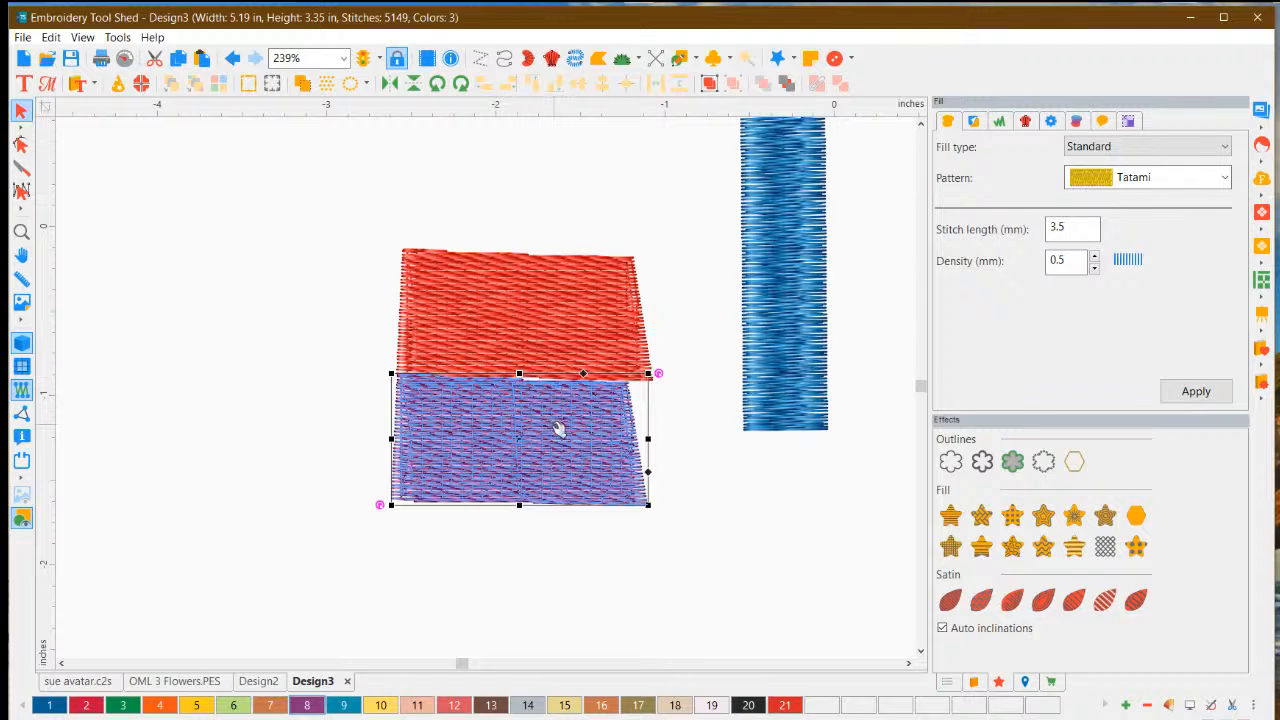
drag(559, 430, 560, 426)
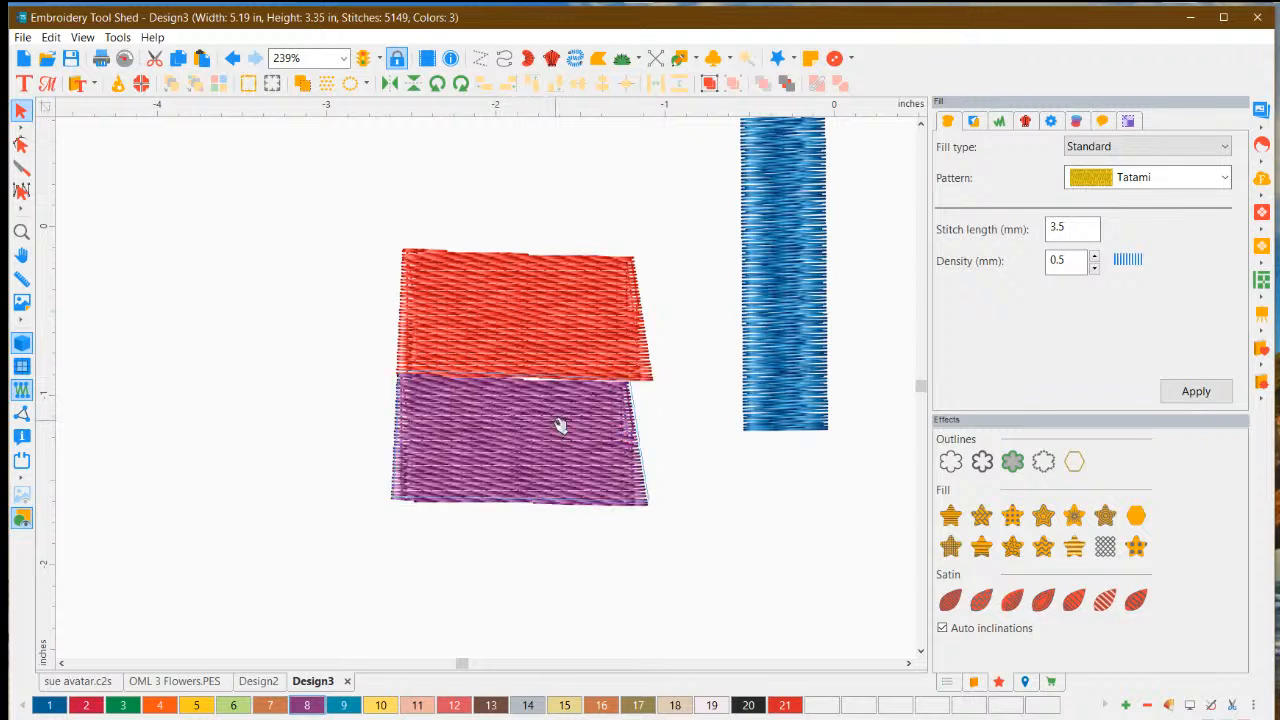
click(685, 541)
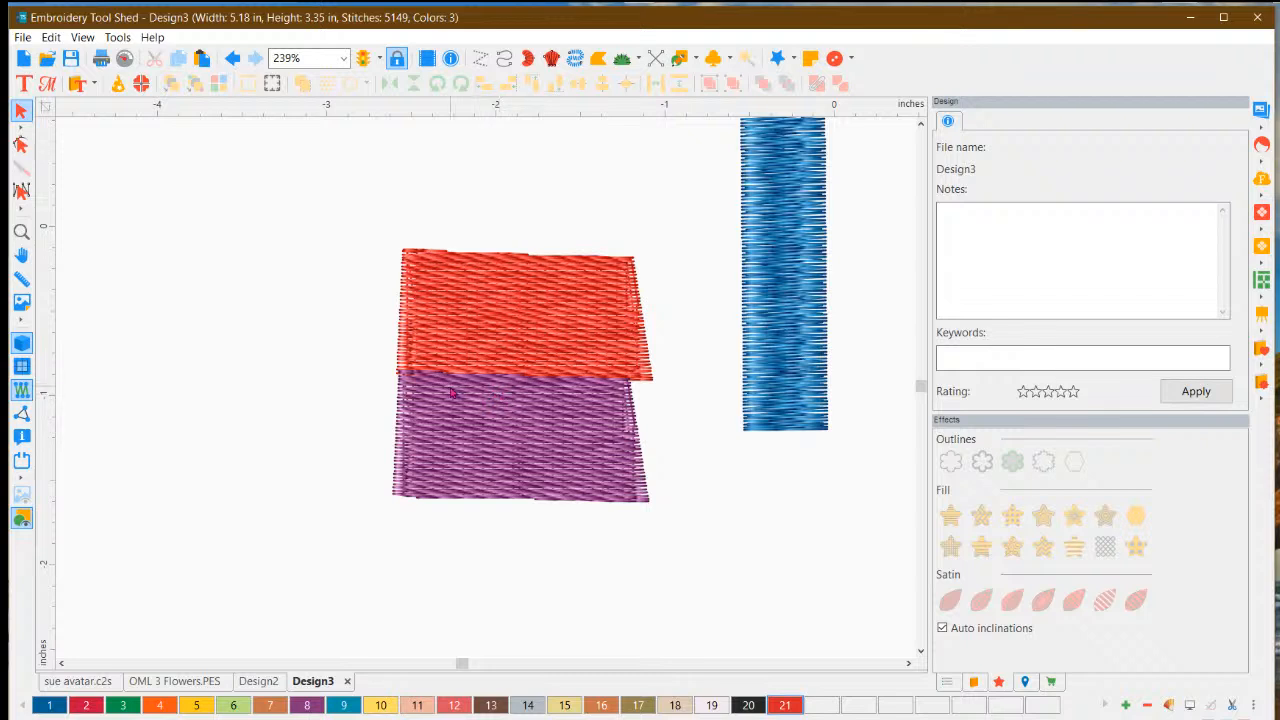
Move the purple block down clear of the red block and display both as plain stitch lines up close.
drag(451, 393, 484, 415)
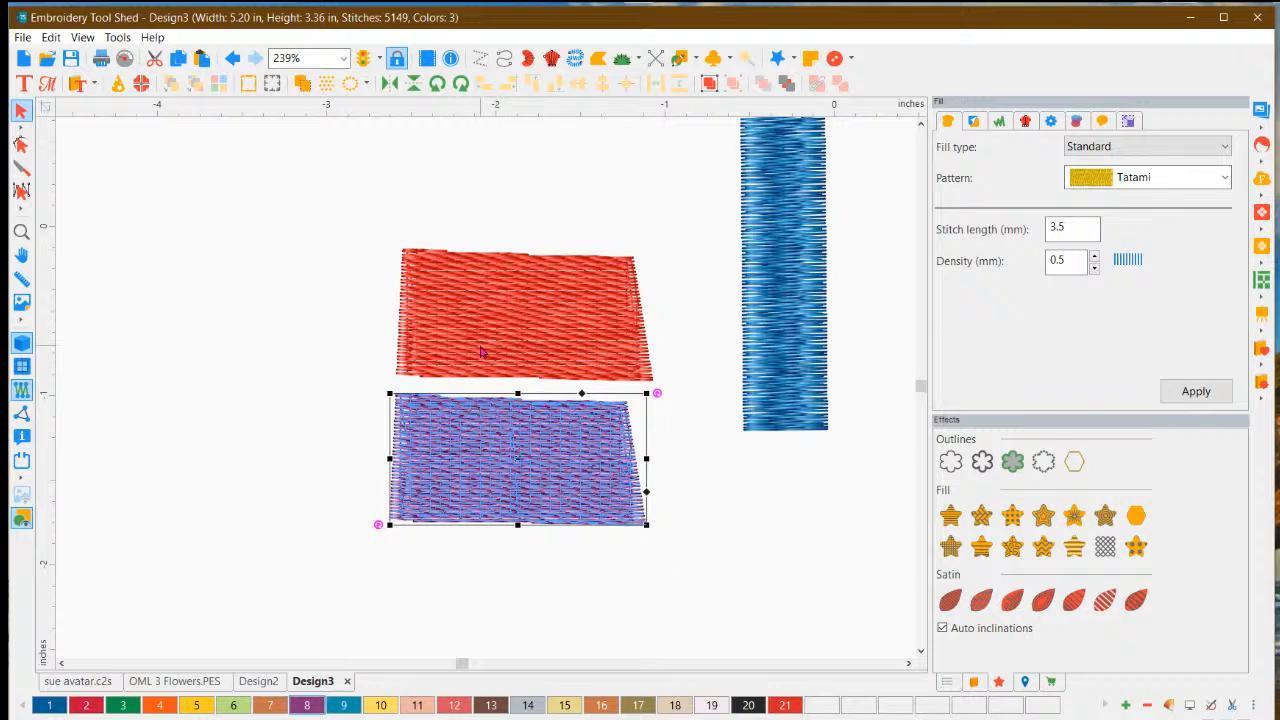
click(22, 346)
scroll(490, 358, up, 1)
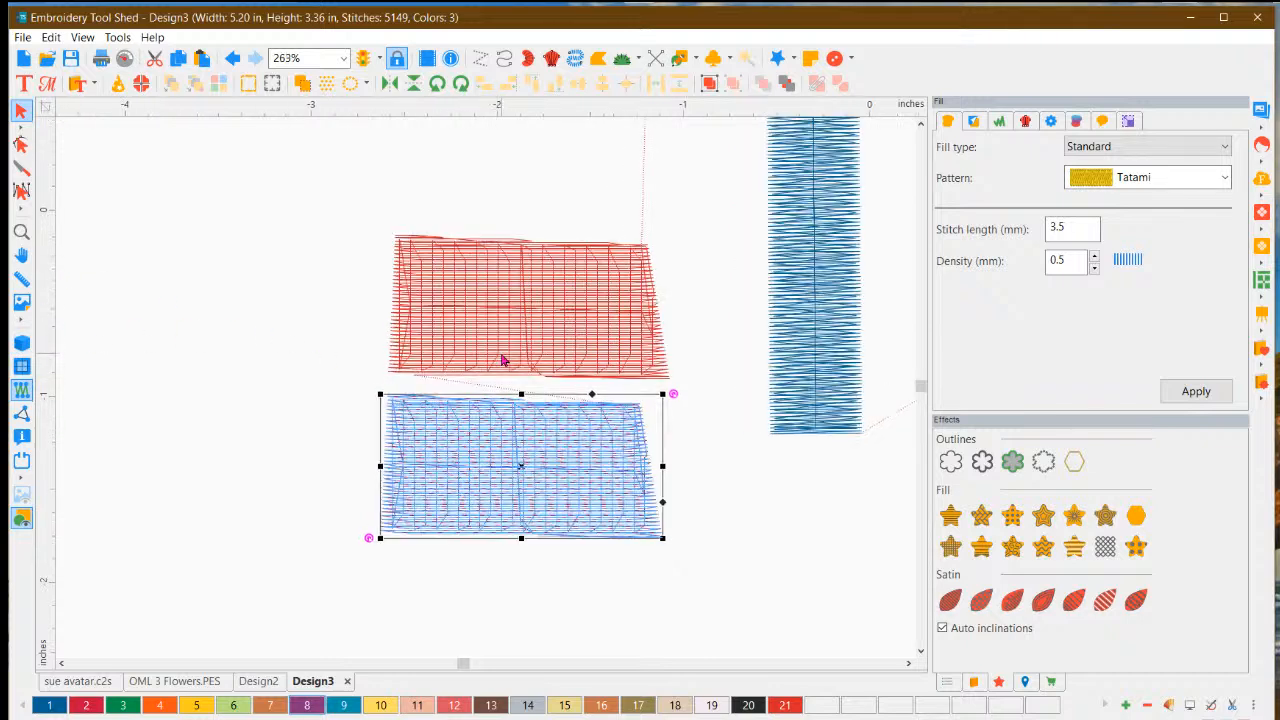
scroll(502, 360, up, 3)
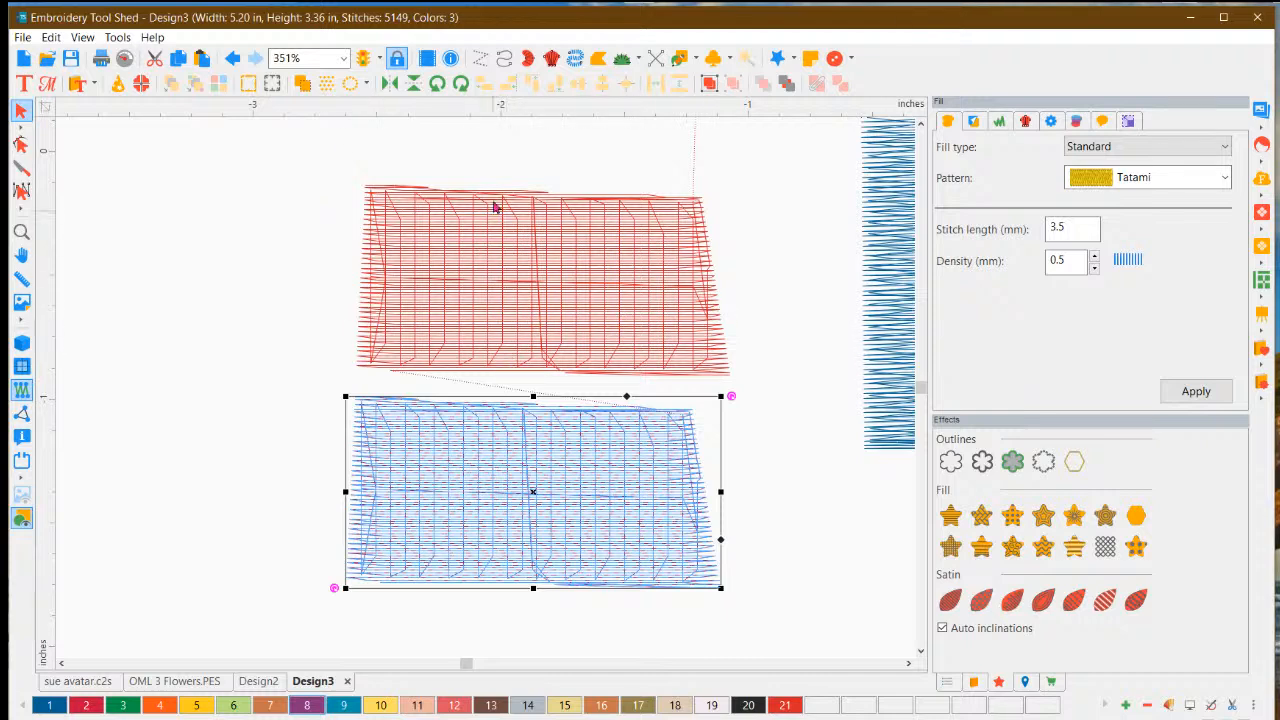
Move the red block left, rotate the purple block about 180°, and place it alongside the red block's slanted right edge.
drag(600, 293, 372, 293)
drag(509, 471, 598, 578)
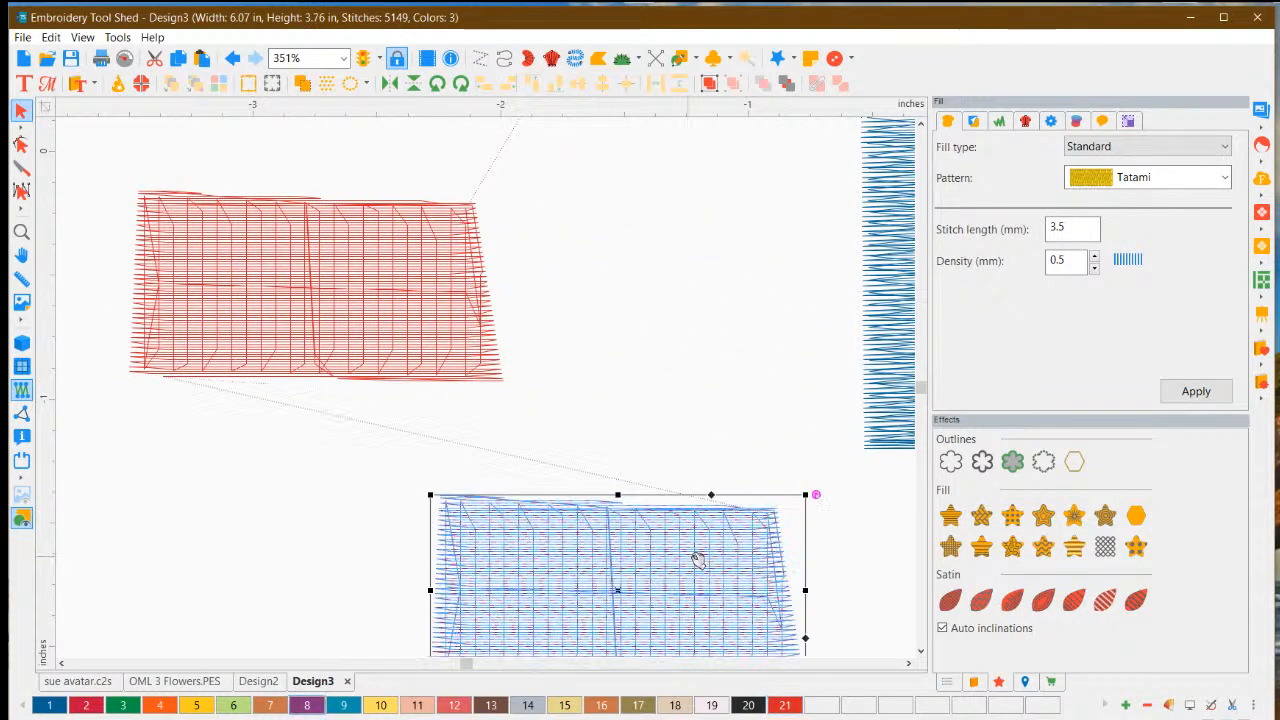
drag(815, 496, 524, 636)
drag(614, 590, 678, 300)
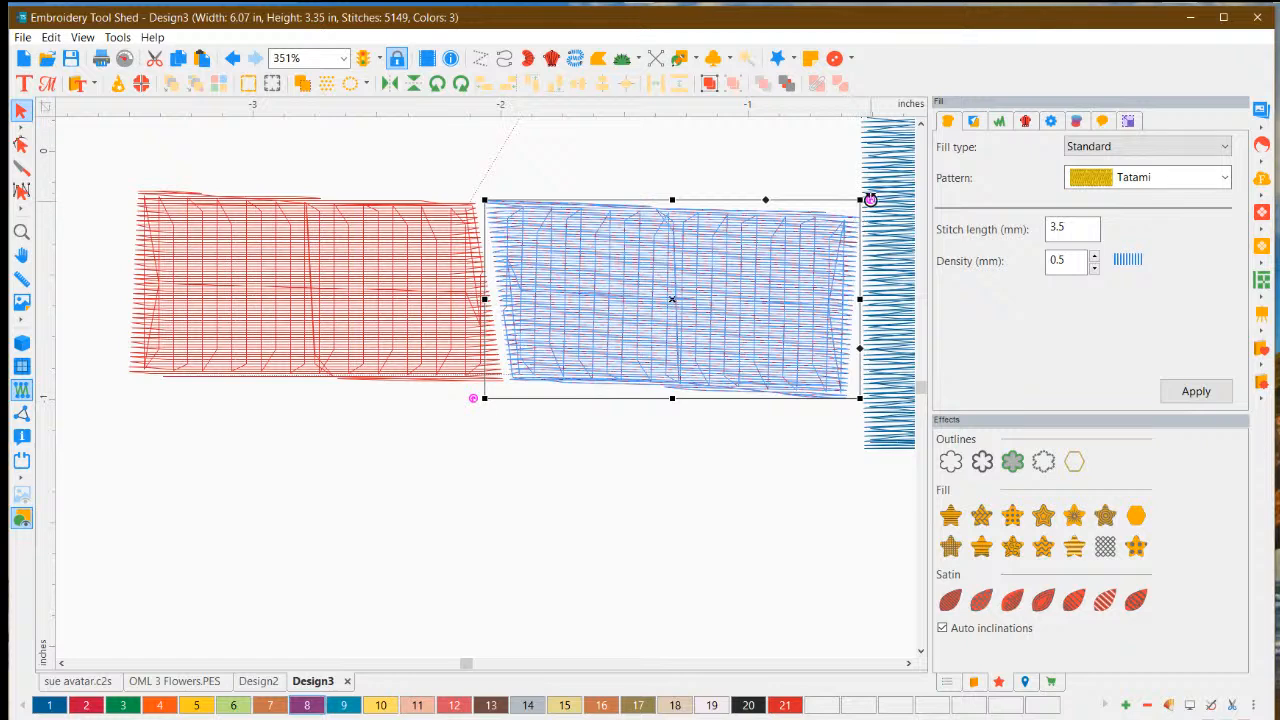
Rotate the purple block slightly to level it, and nudge it against the red block's slanted right edge.
drag(868, 198, 866, 192)
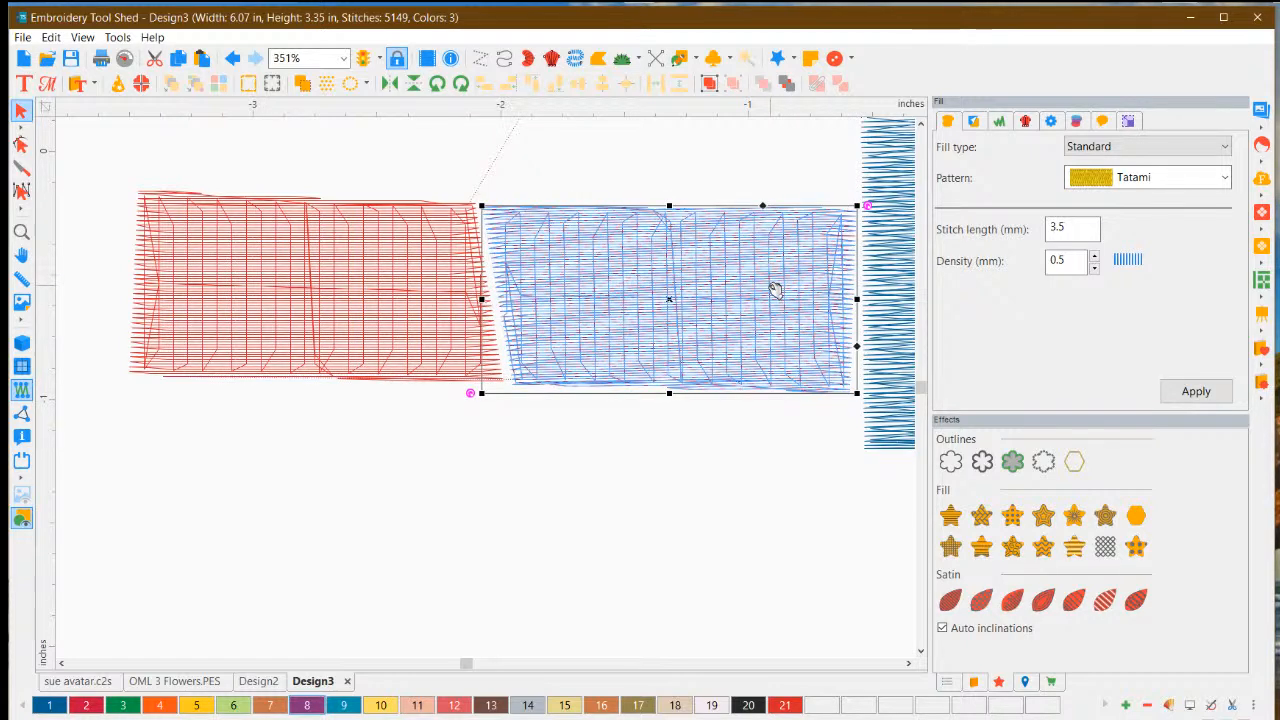
click(616, 485)
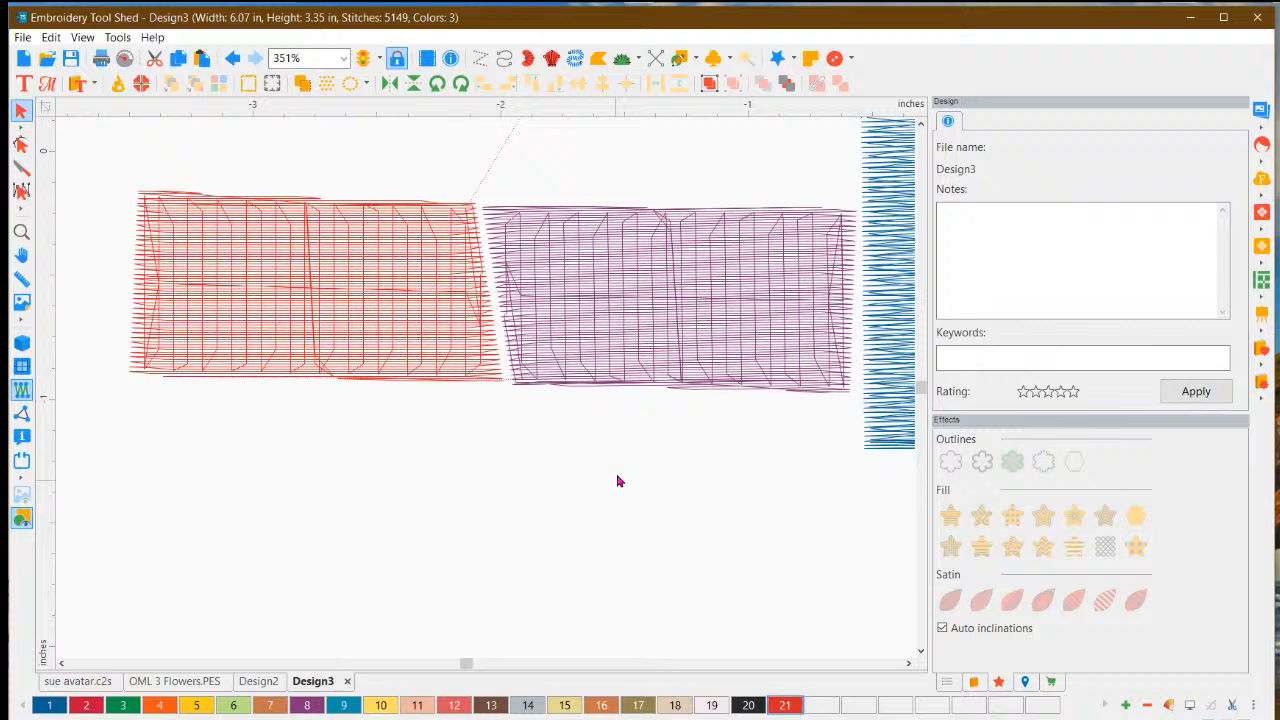
click(681, 288)
drag(682, 287, 678, 283)
click(560, 501)
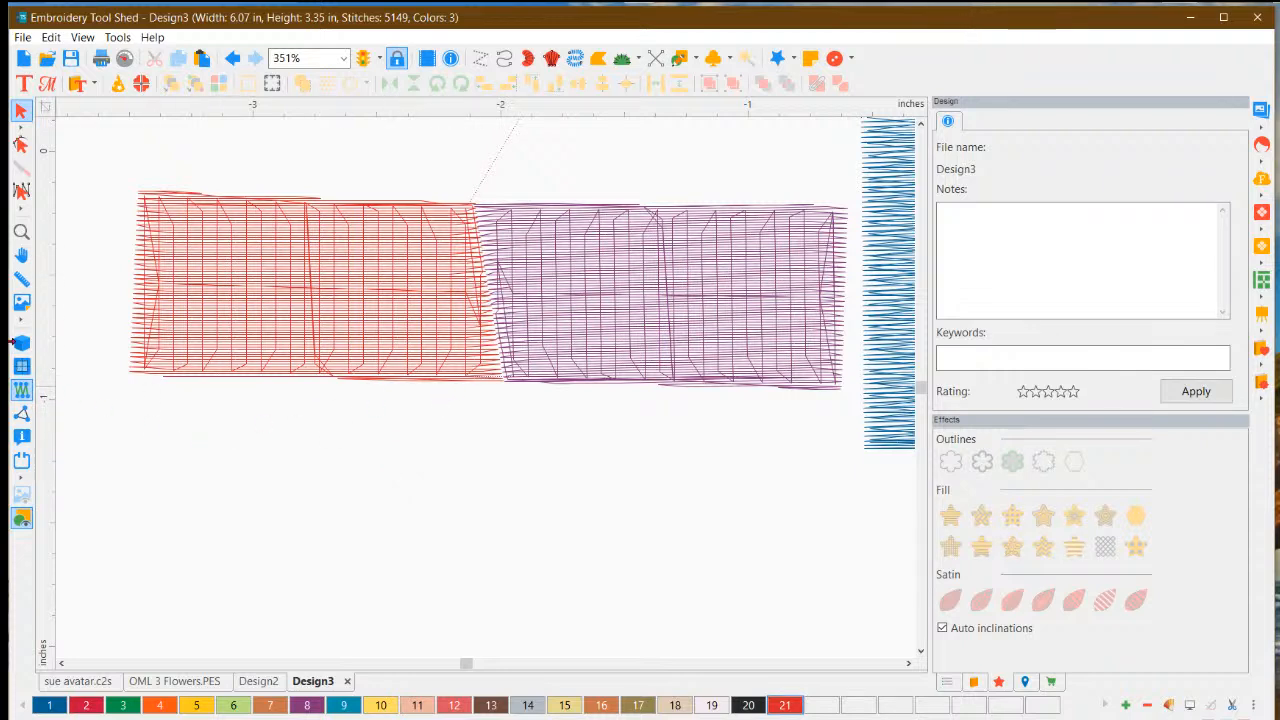
Check the seam in realistic view, and move the purple block left to overlap the red block's slanted edge.
click(21, 342)
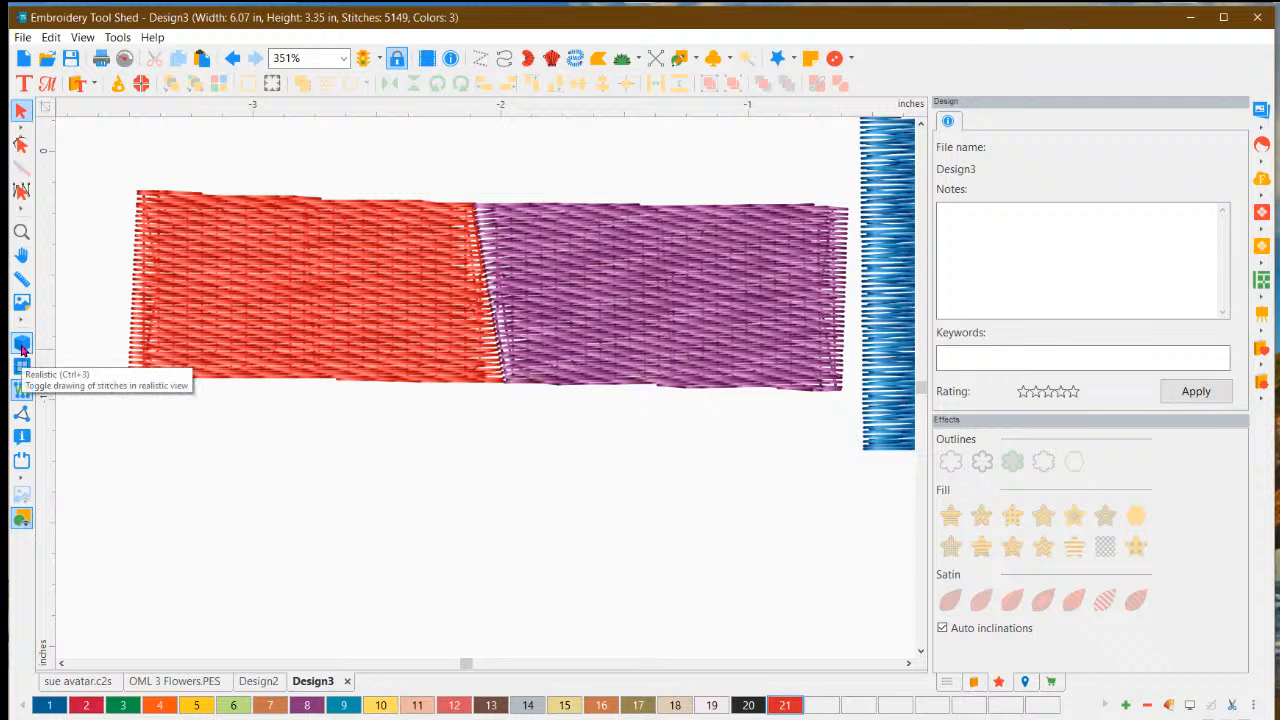
click(21, 345)
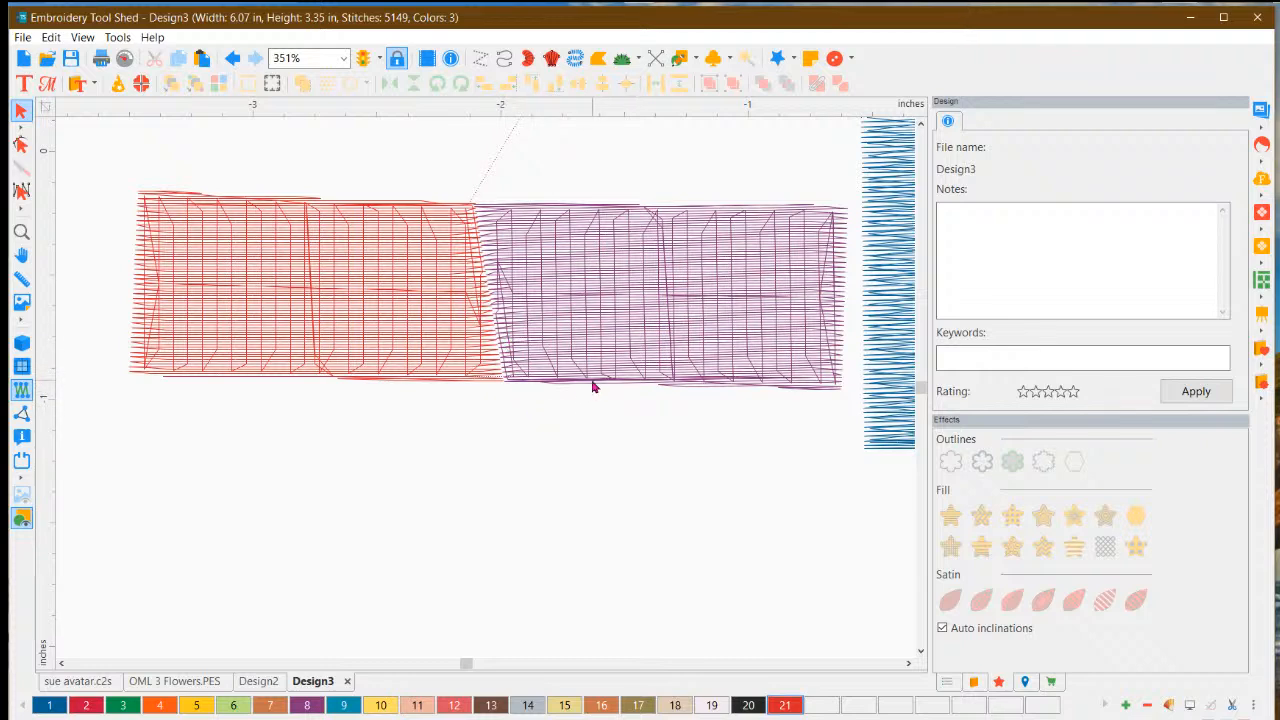
click(606, 328)
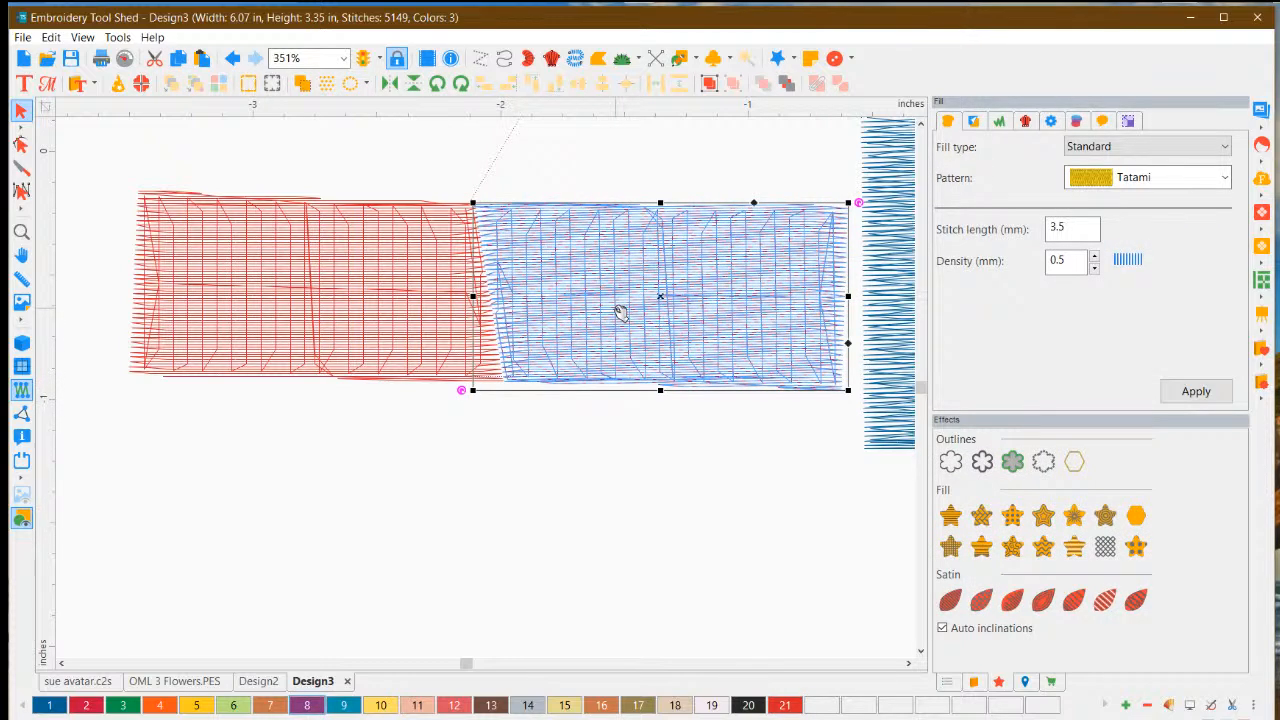
drag(620, 312, 600, 312)
click(580, 474)
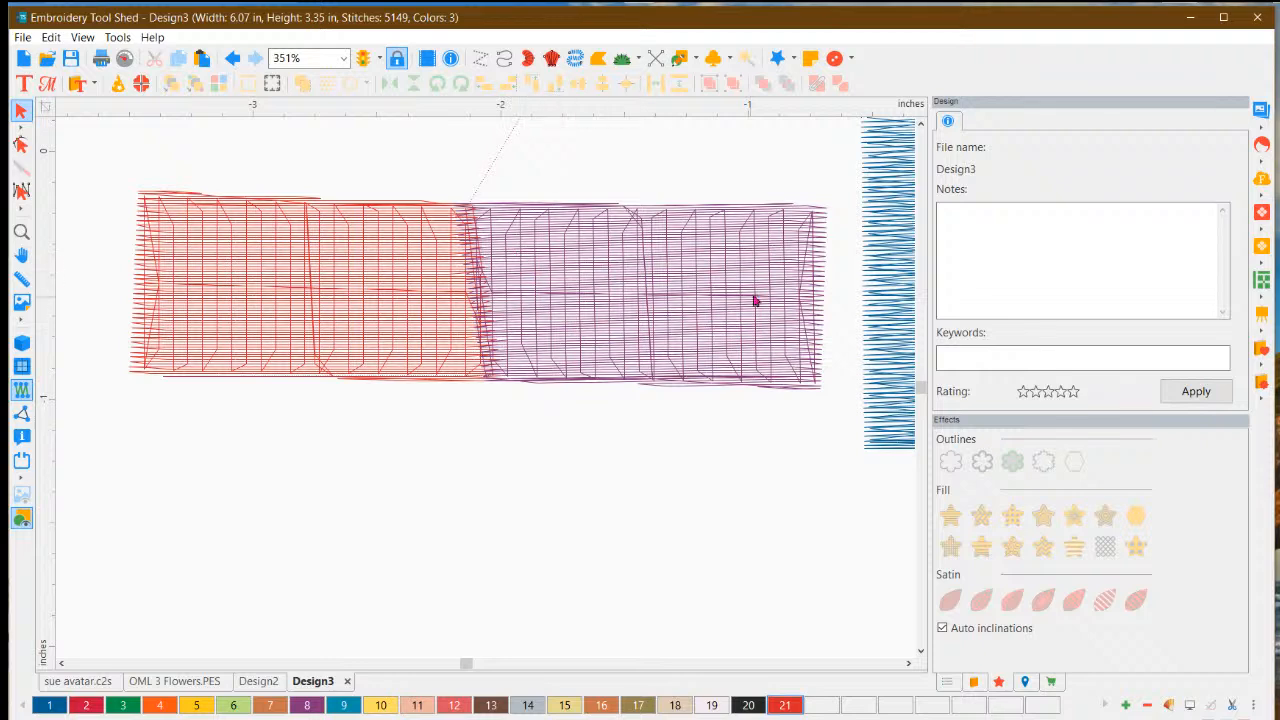
click(360, 307)
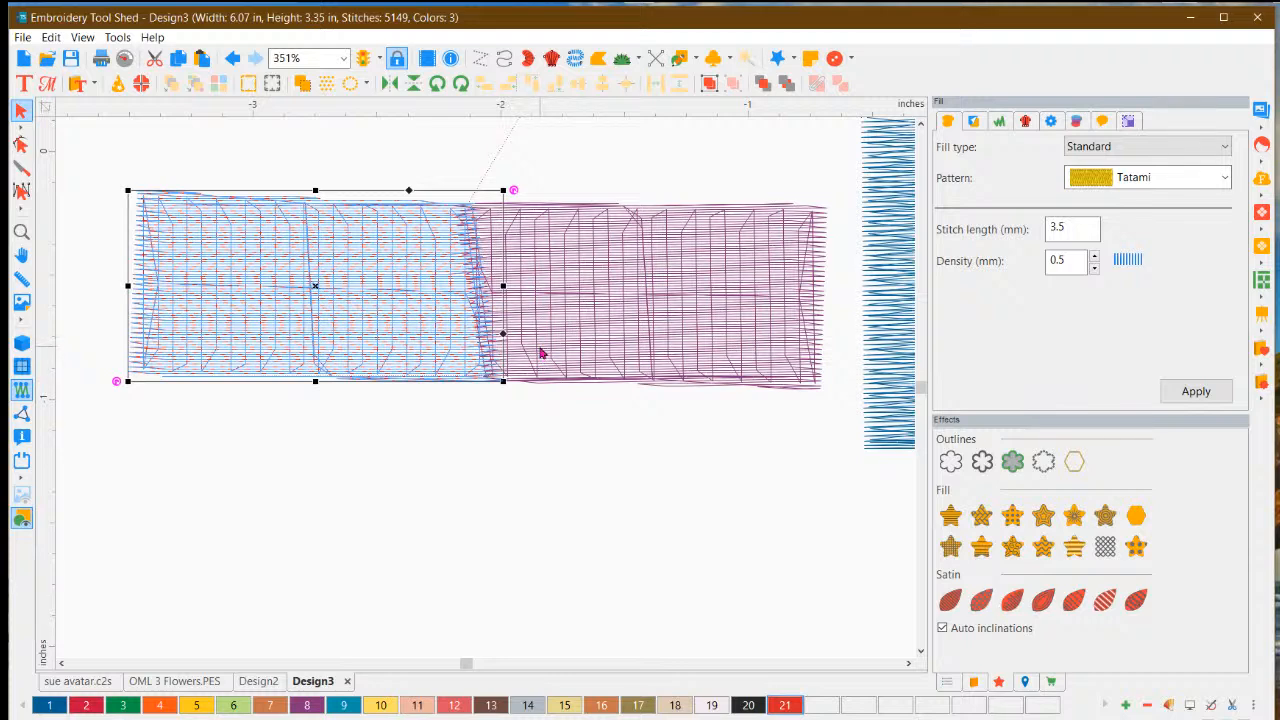
click(606, 343)
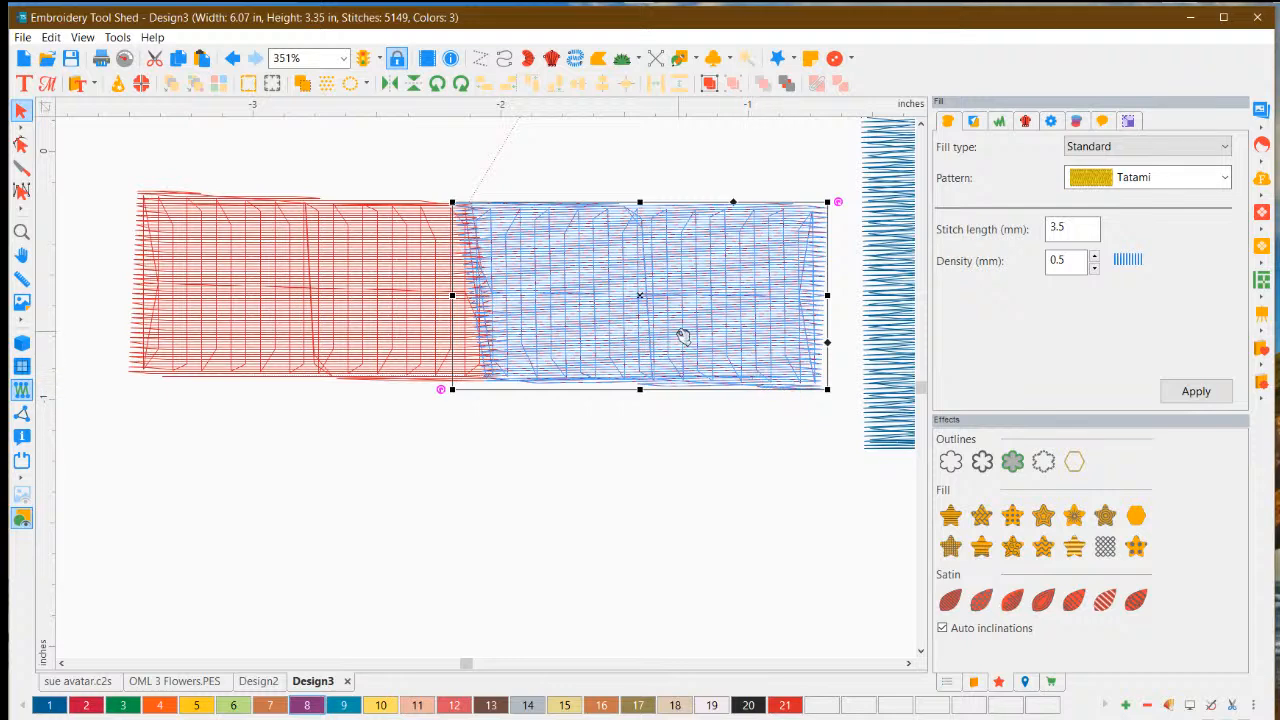
click(718, 446)
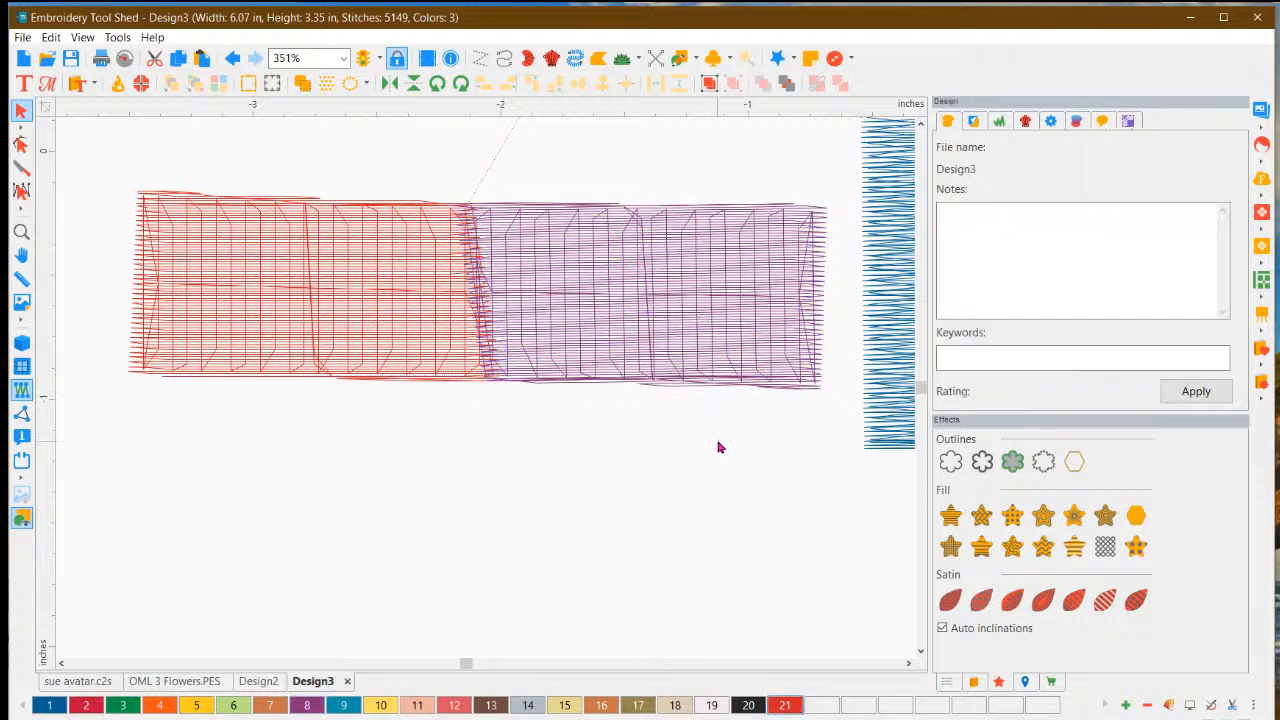
click(690, 328)
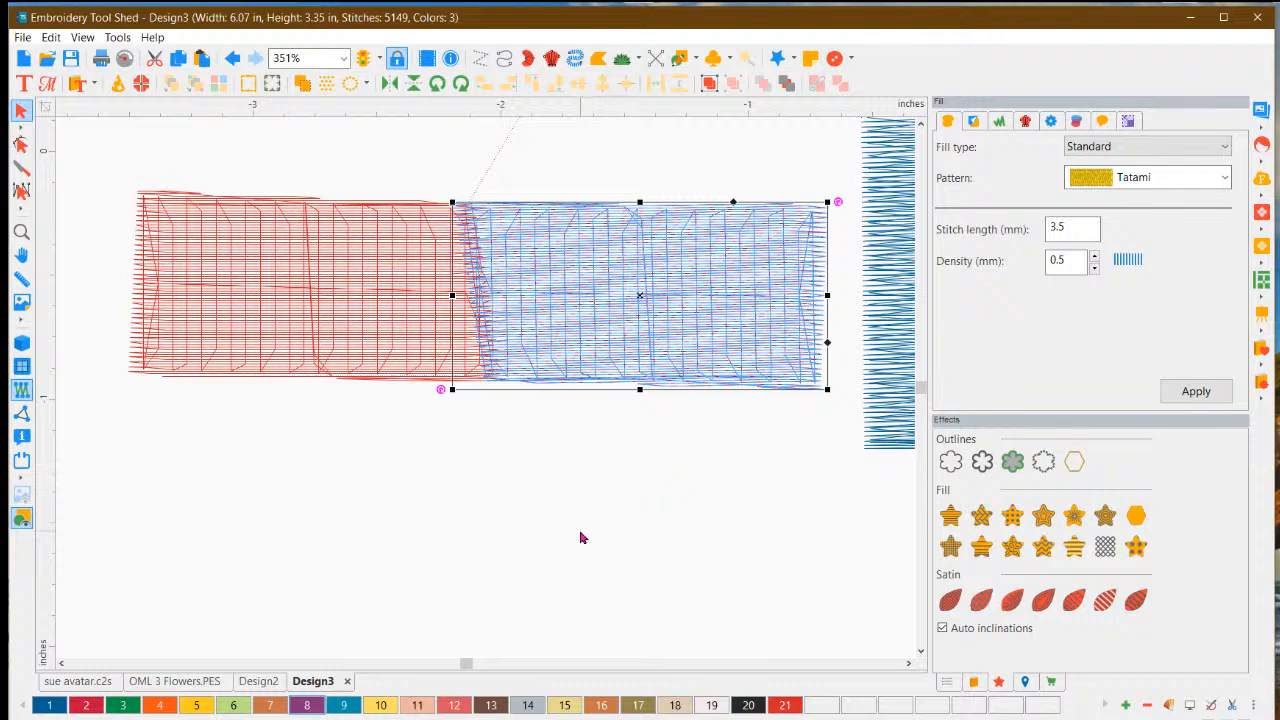
Review the satin flower outlines in OML 3 Flowers.PES and the artwork in Design2, and return to Design3.
click(212, 683)
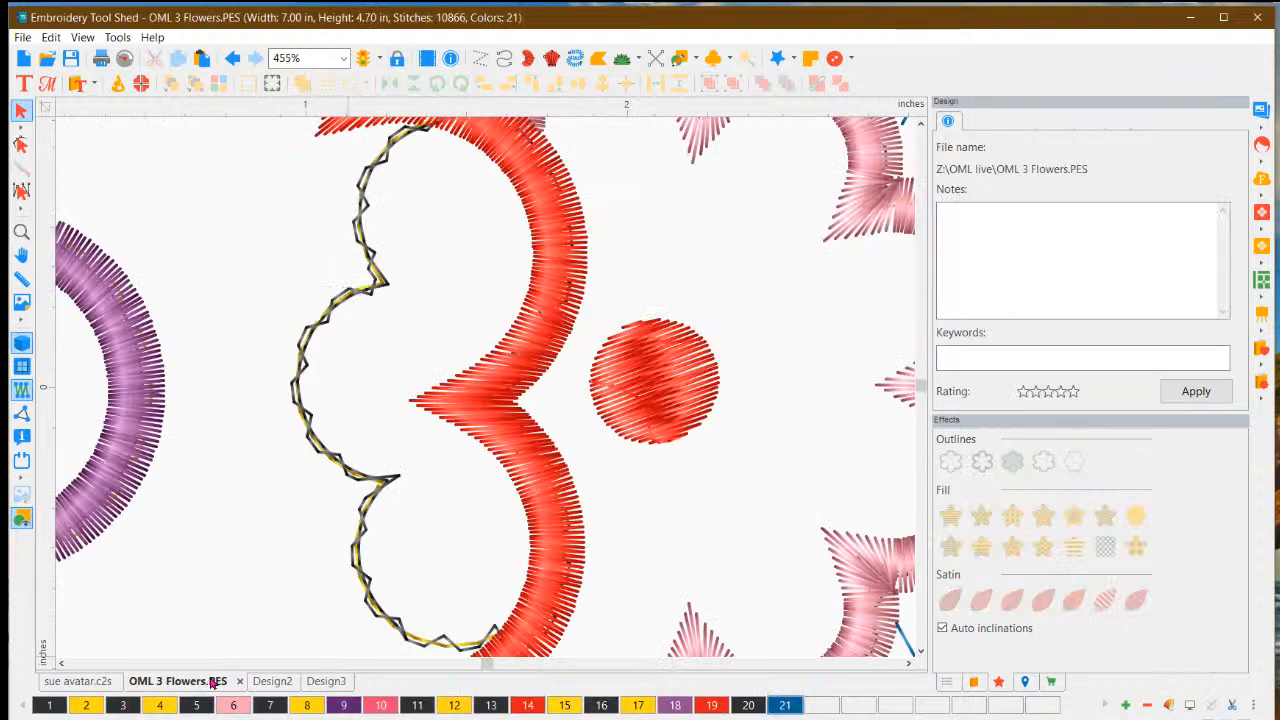
scroll(287, 463, down, 3)
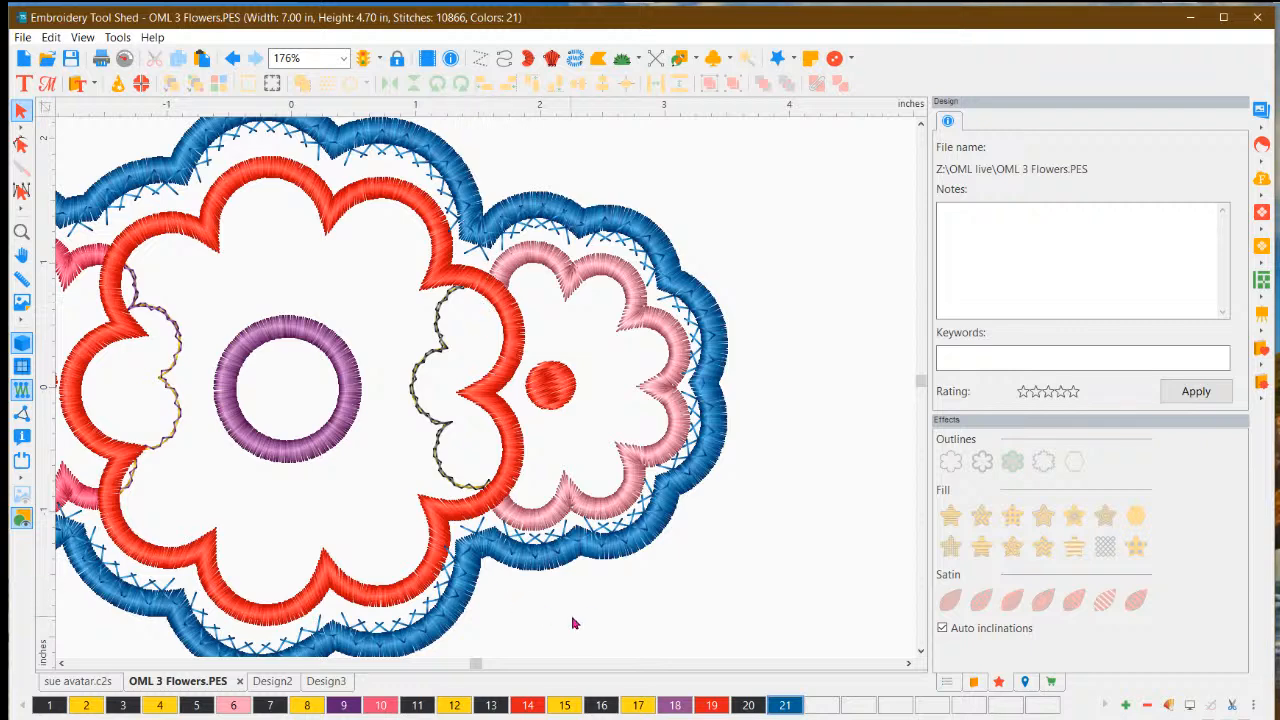
click(280, 682)
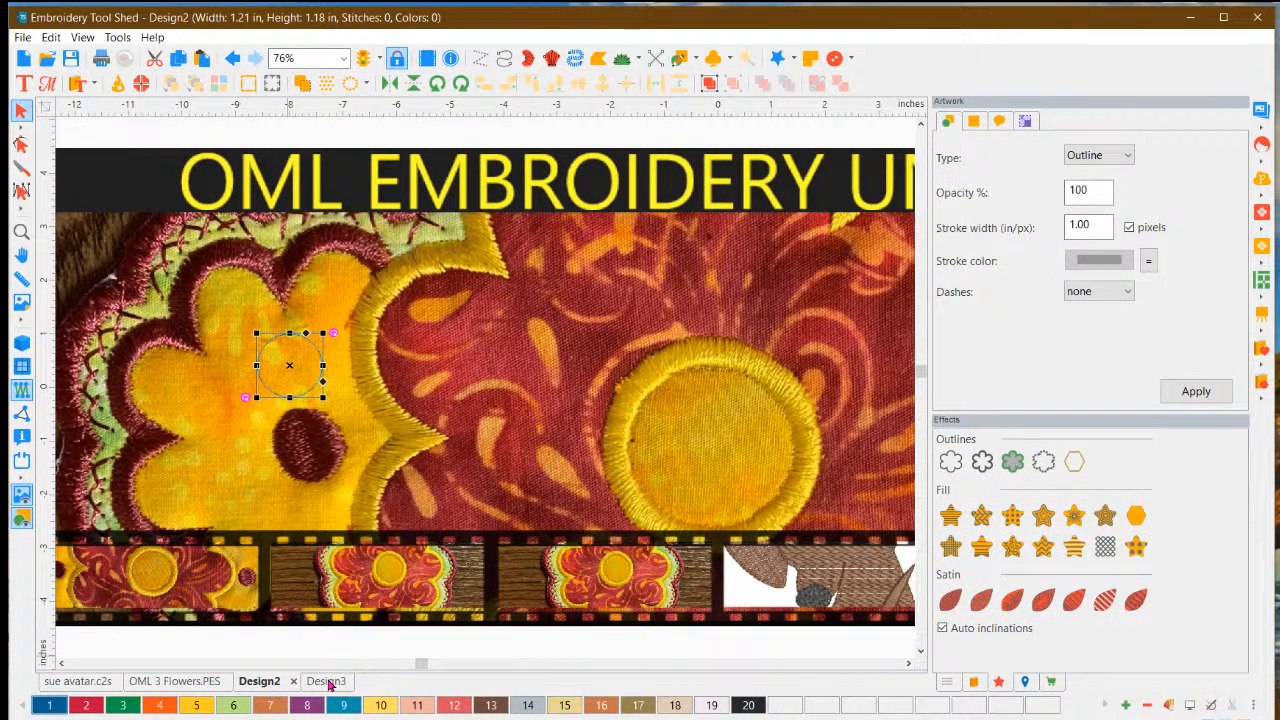
click(328, 682)
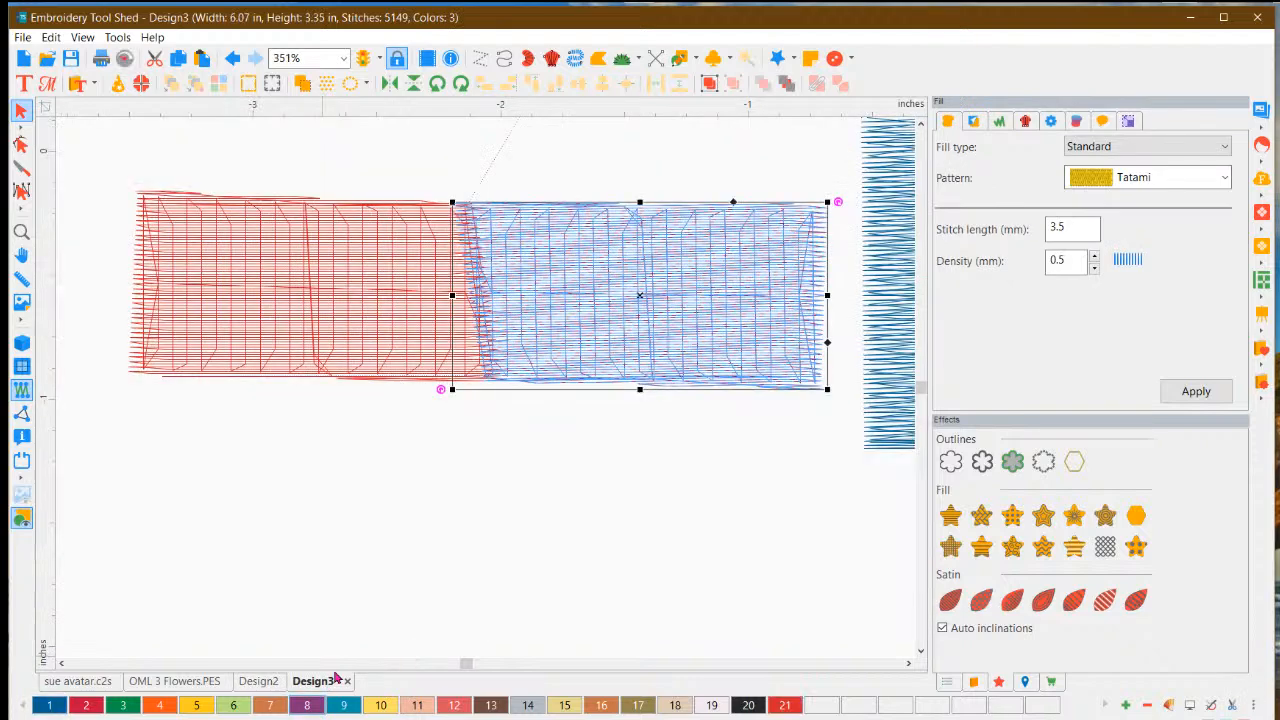
click(480, 498)
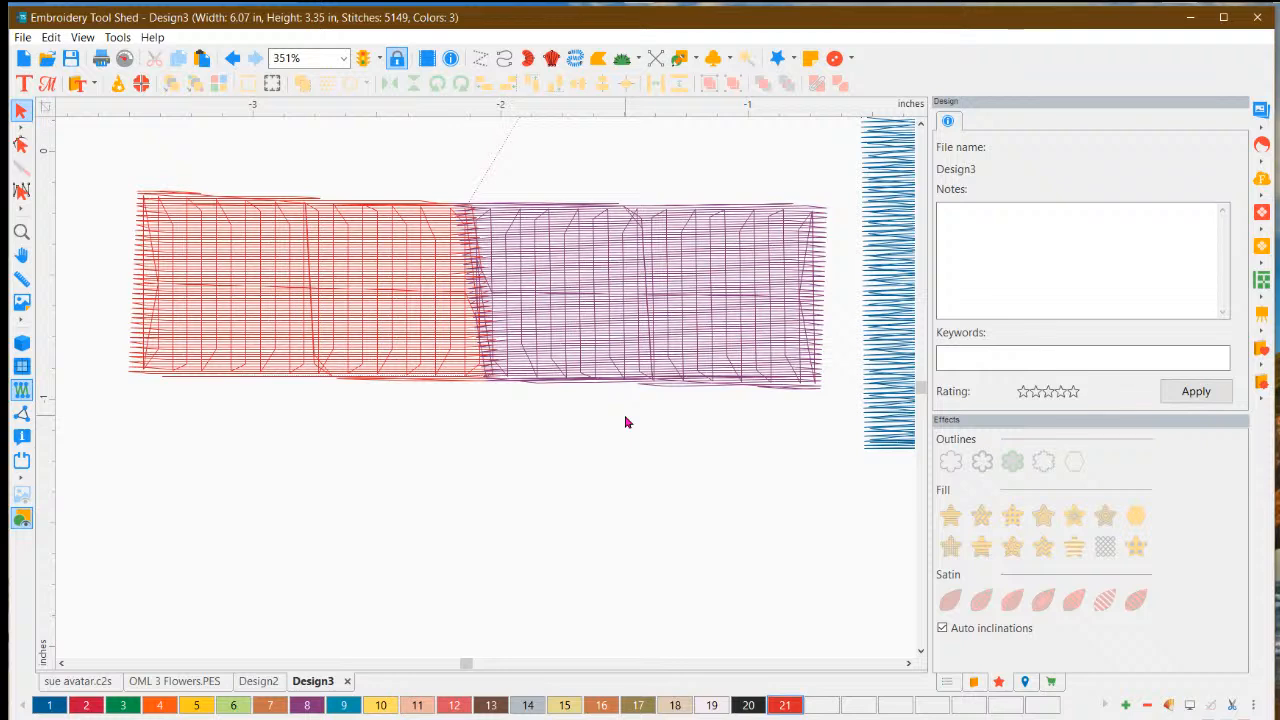
click(640, 333)
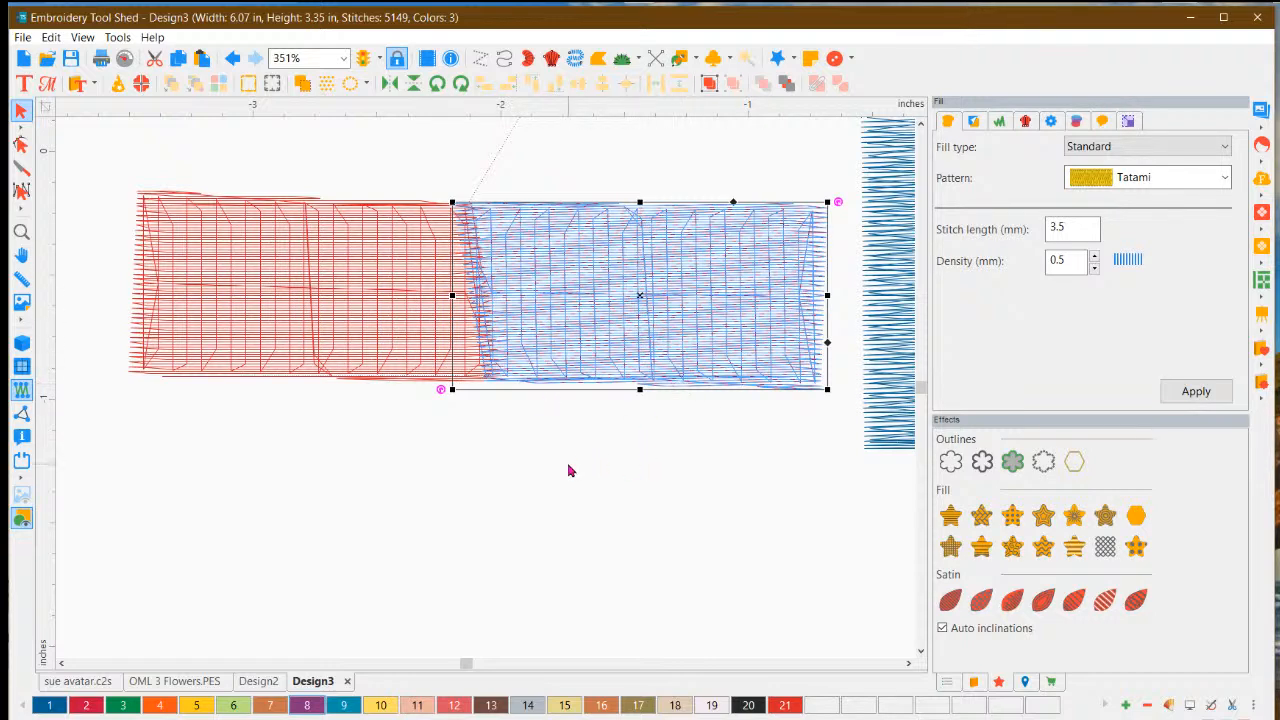
click(535, 196)
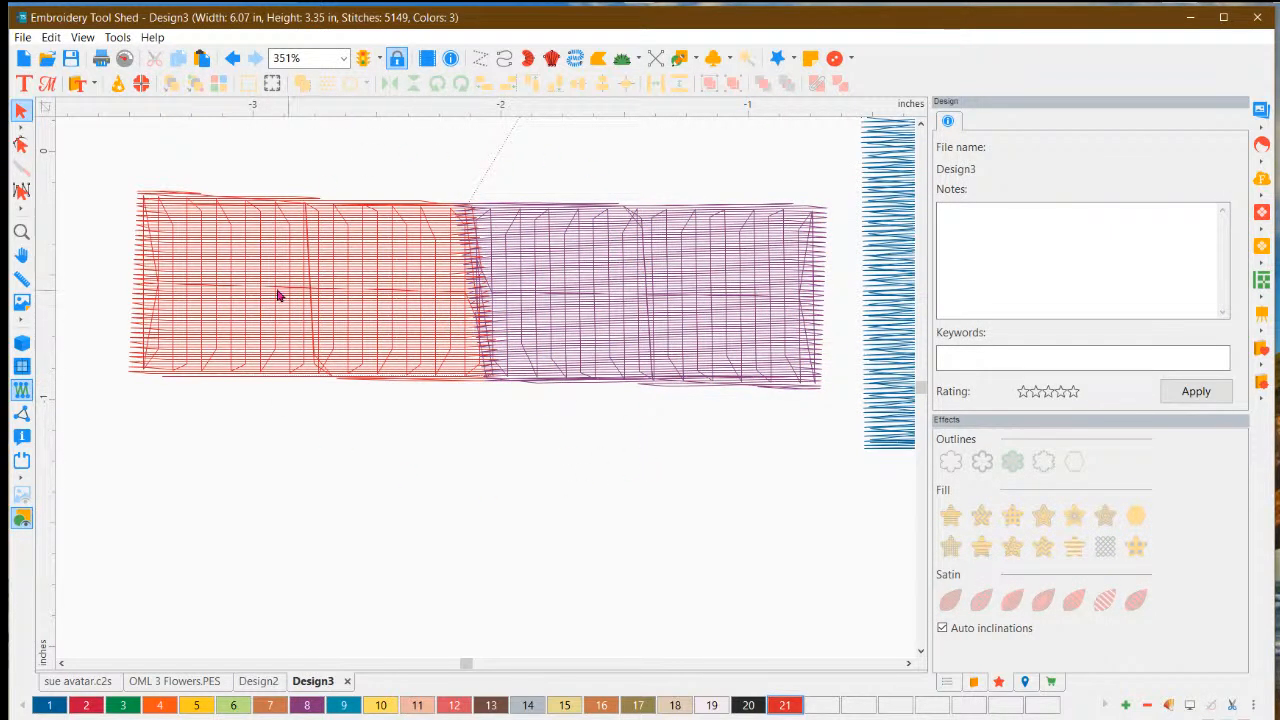
In realistic view, draw a straight Run line about 1.4 in long just inside the purple block's upper edge.
click(21, 344)
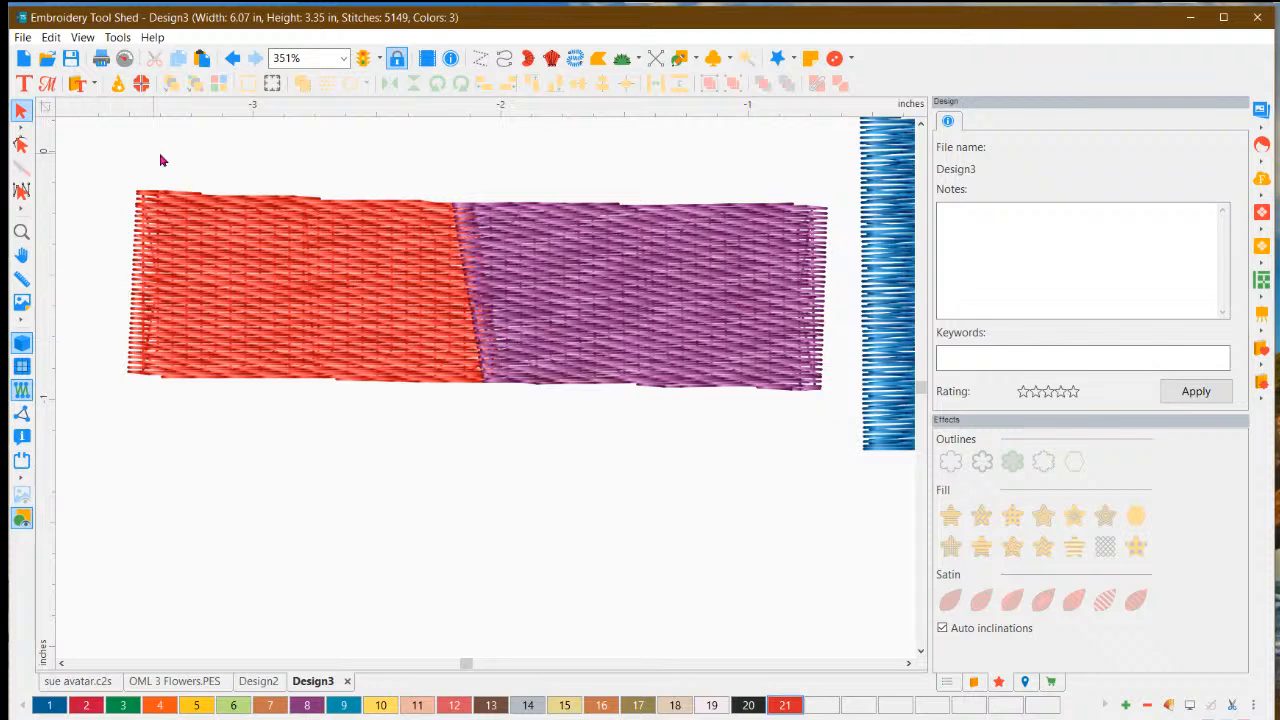
click(504, 60)
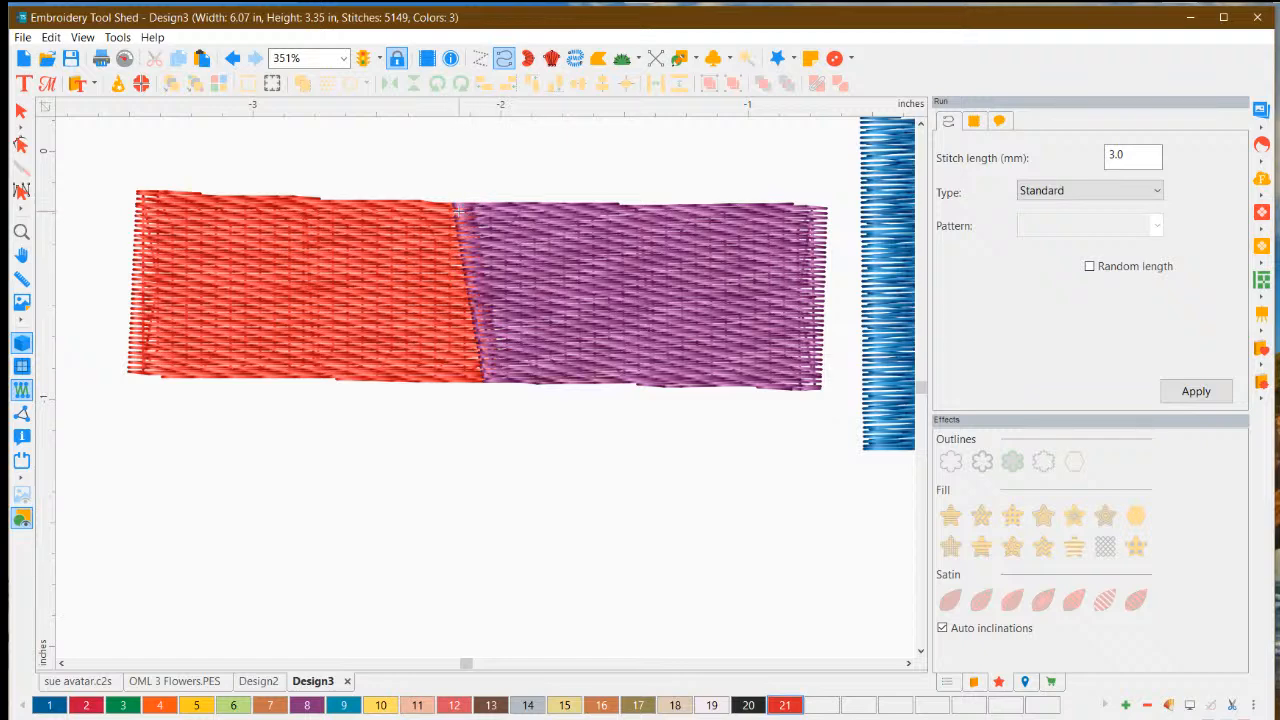
click(457, 210)
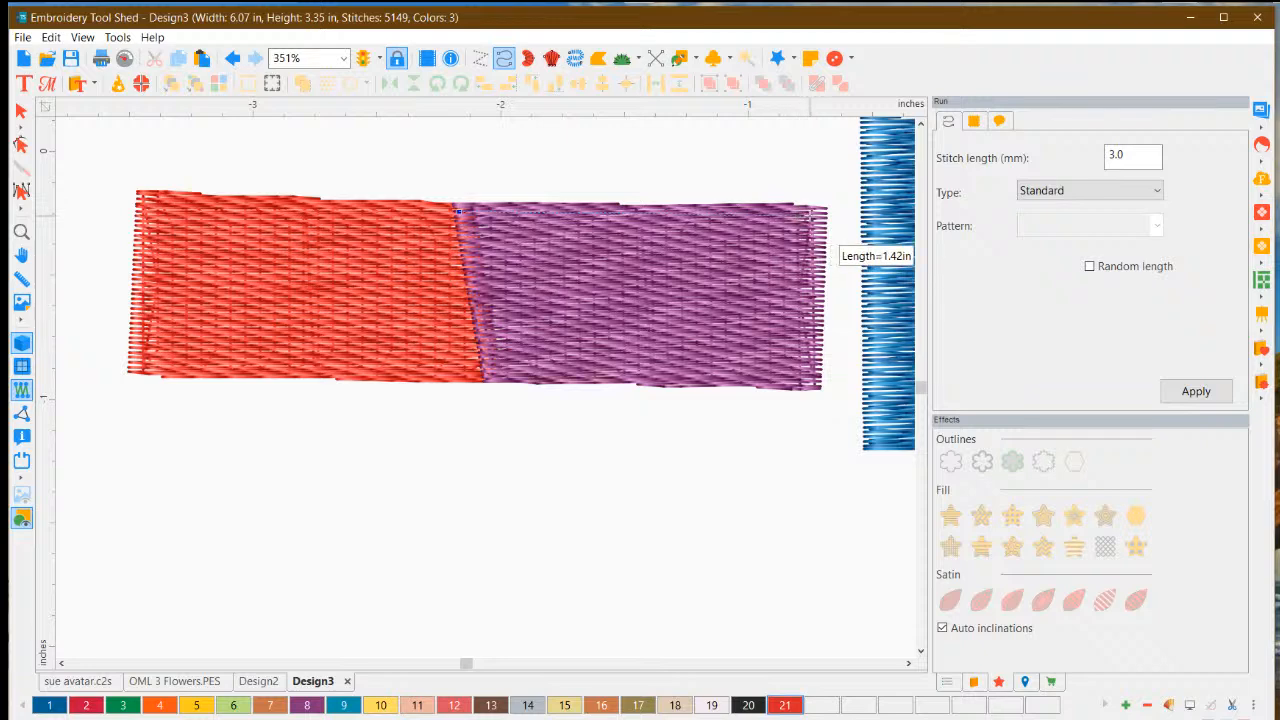
click(810, 215)
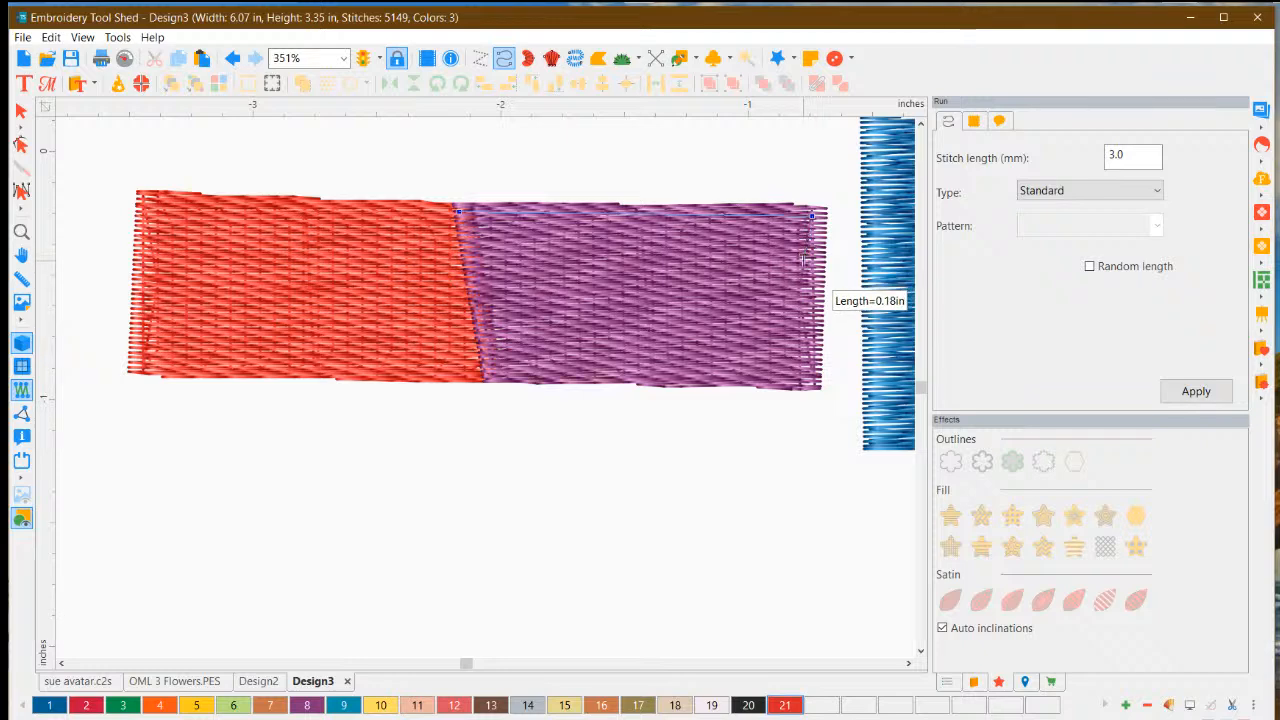
key(Return)
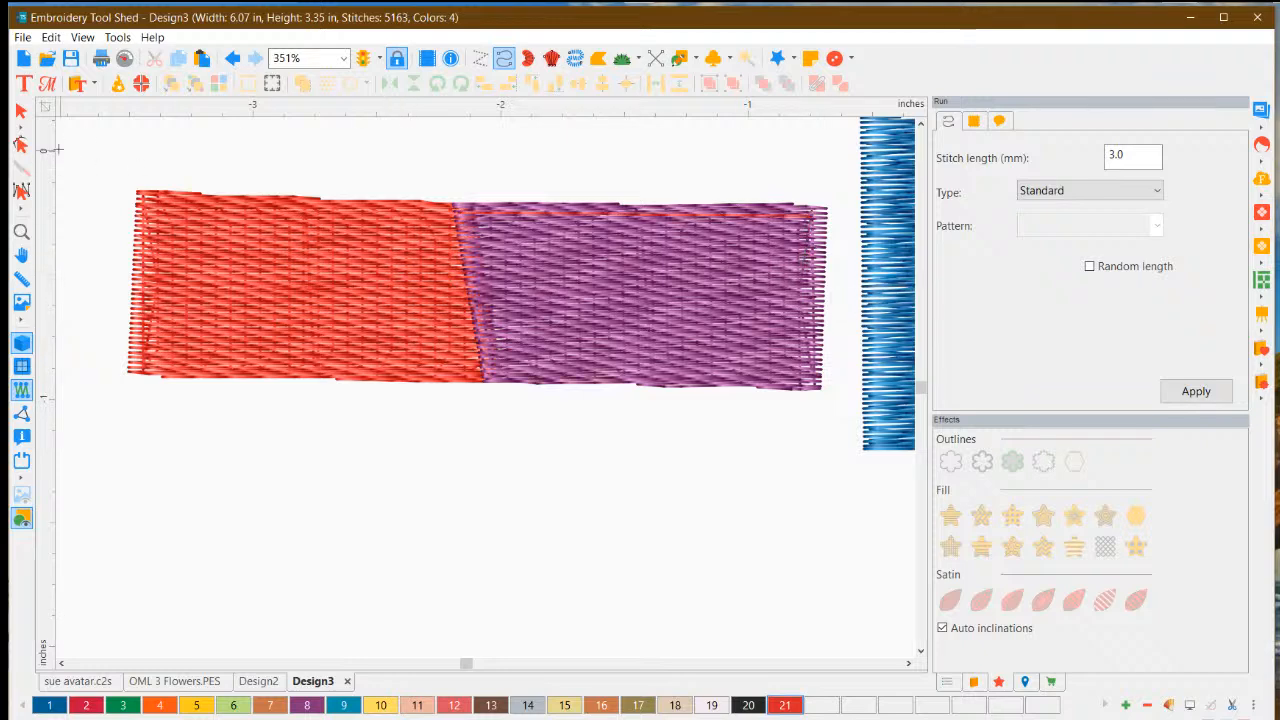
Recolor the new run line with black color 20 and deselect it.
click(21, 111)
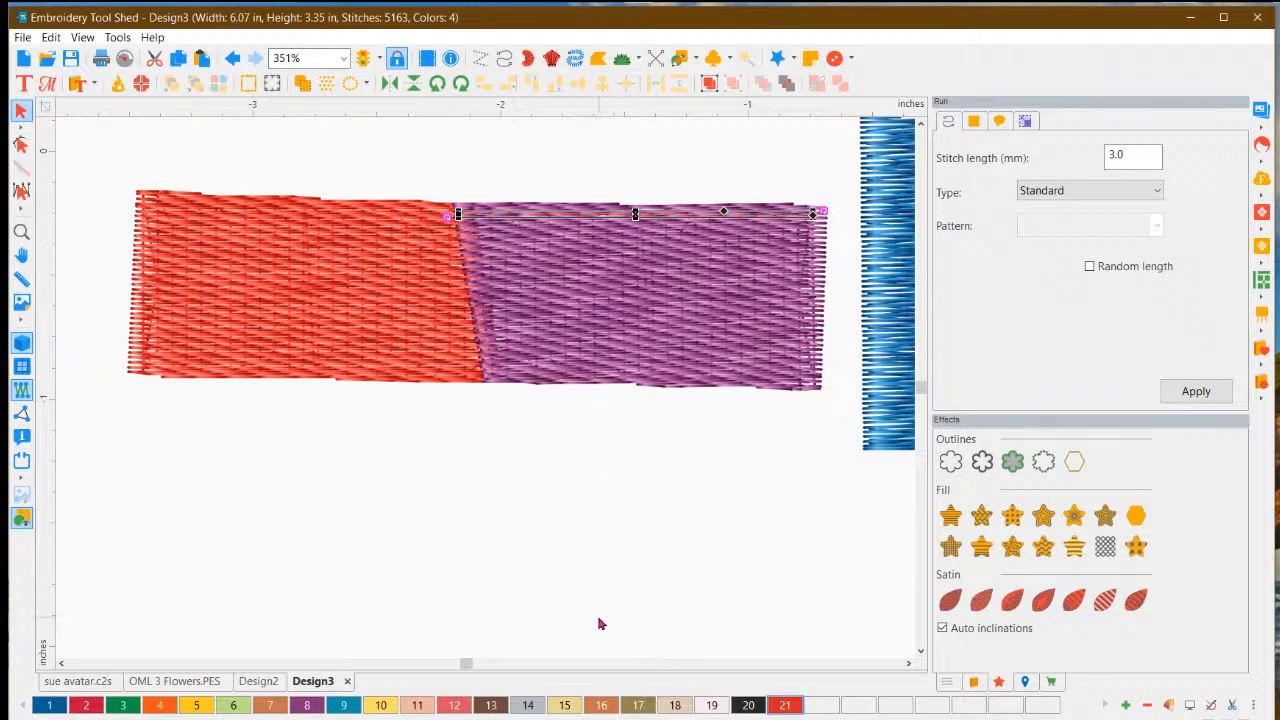
click(749, 704)
click(669, 455)
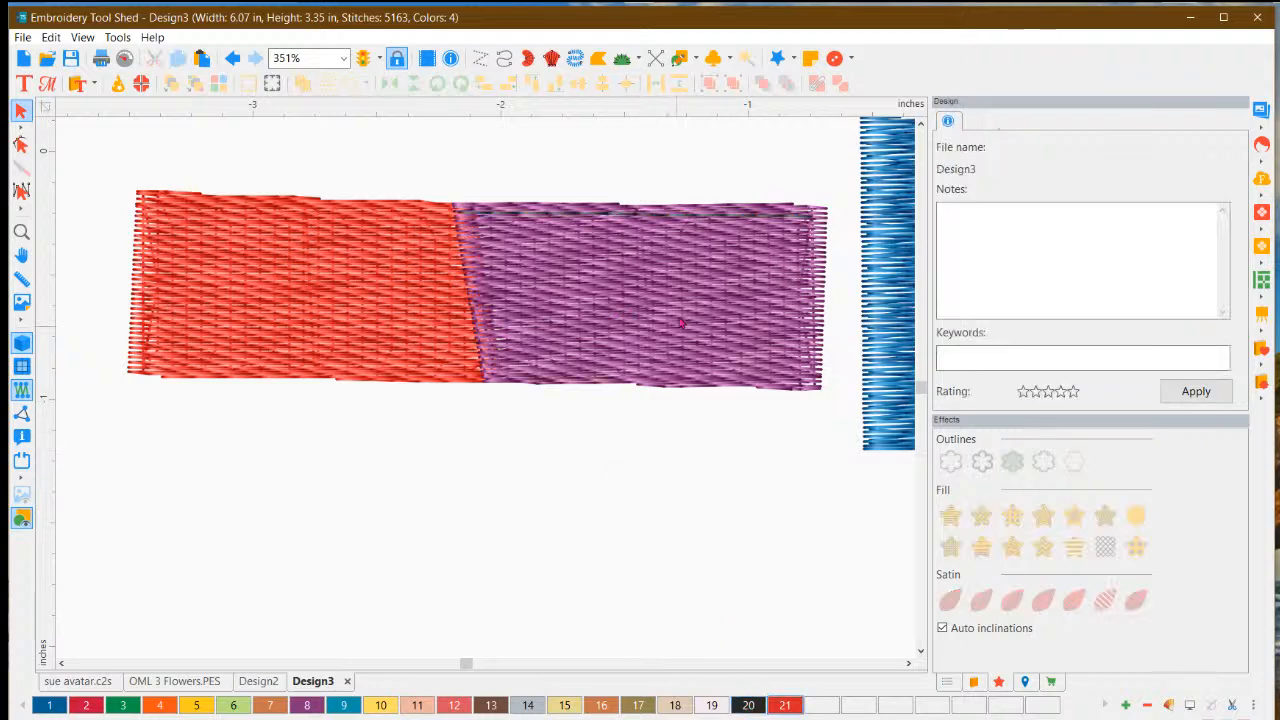
Inspect the black run line over the purple fill as plain stitch lines up close and in realistic view.
click(620, 225)
click(255, 531)
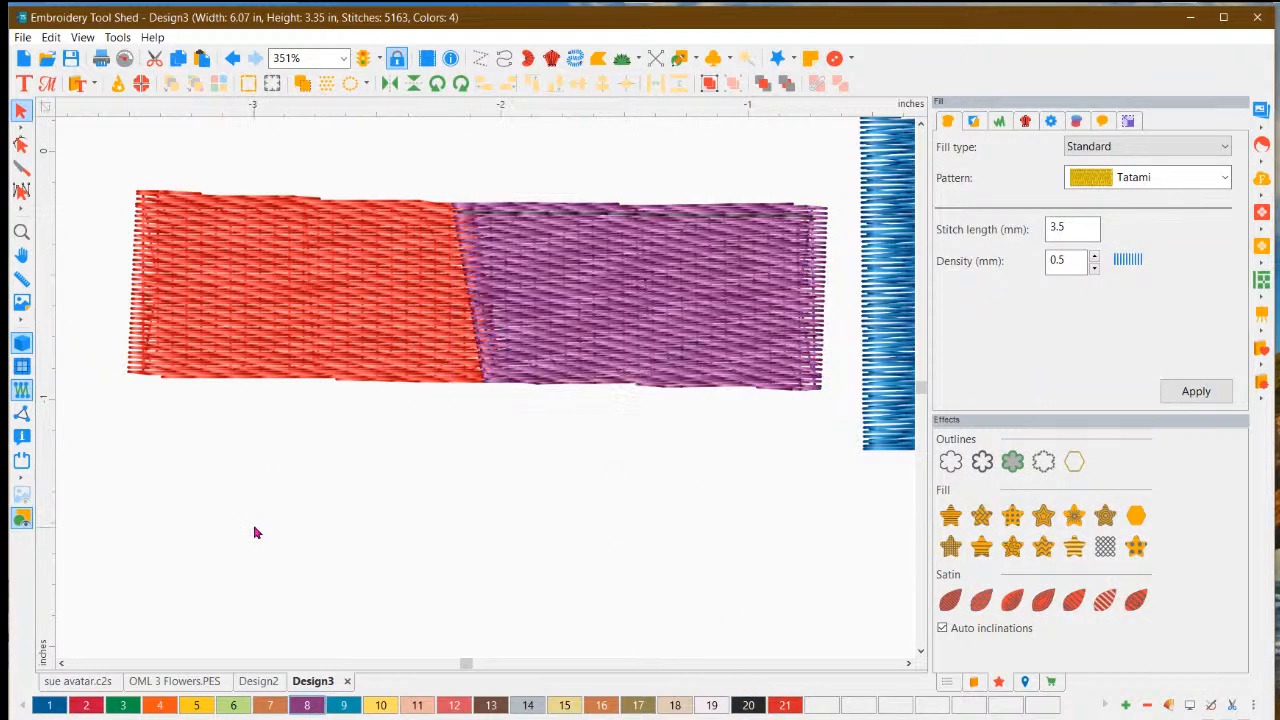
click(21, 344)
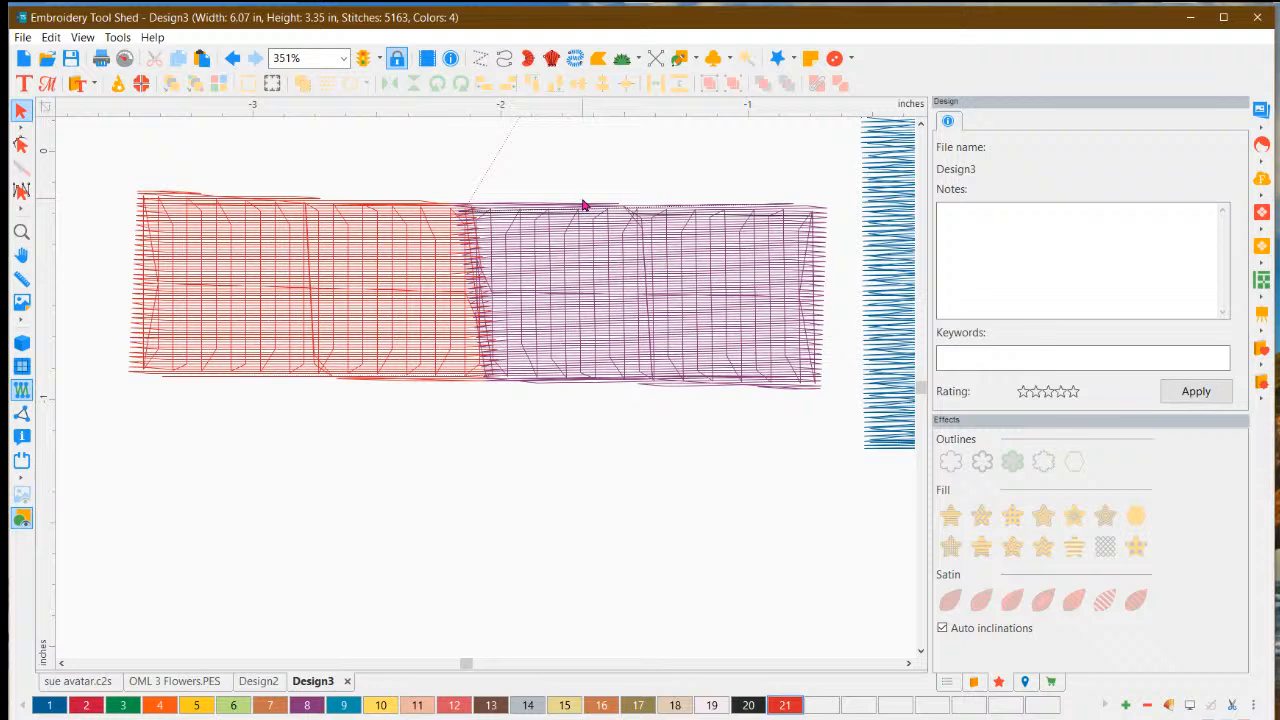
scroll(612, 224, up, 1)
scroll(612, 224, up, 1)
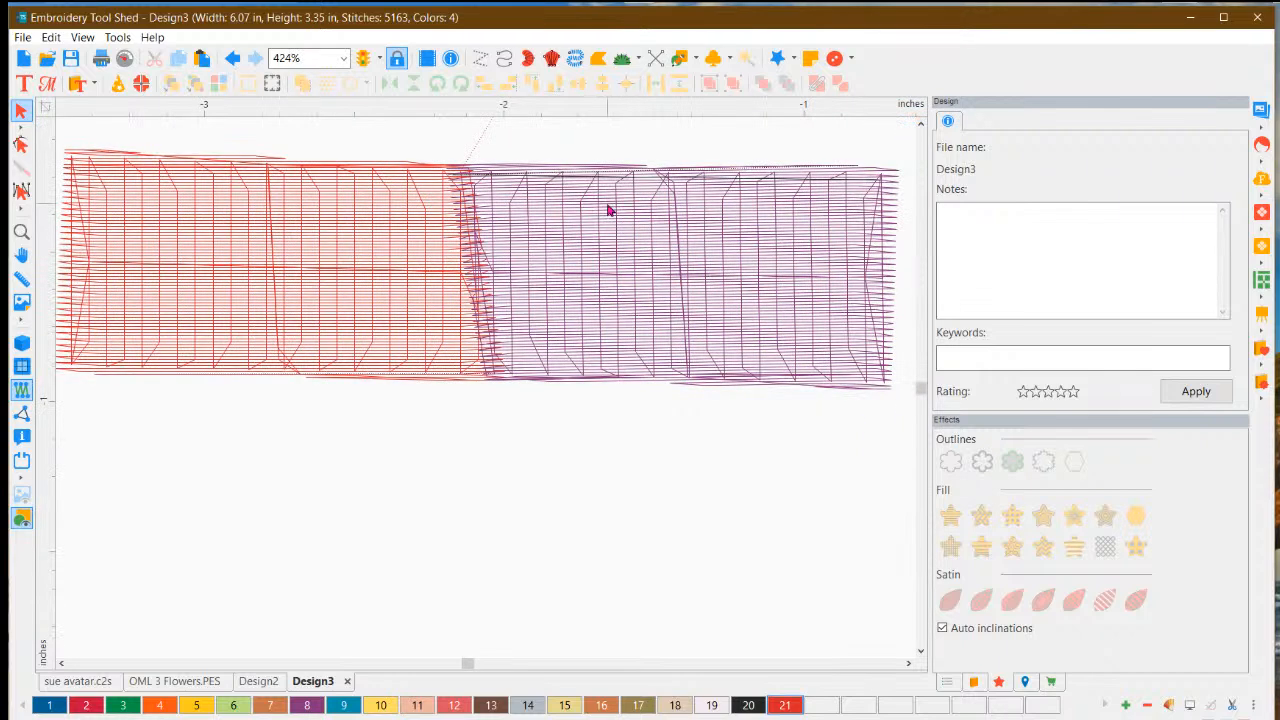
click(23, 342)
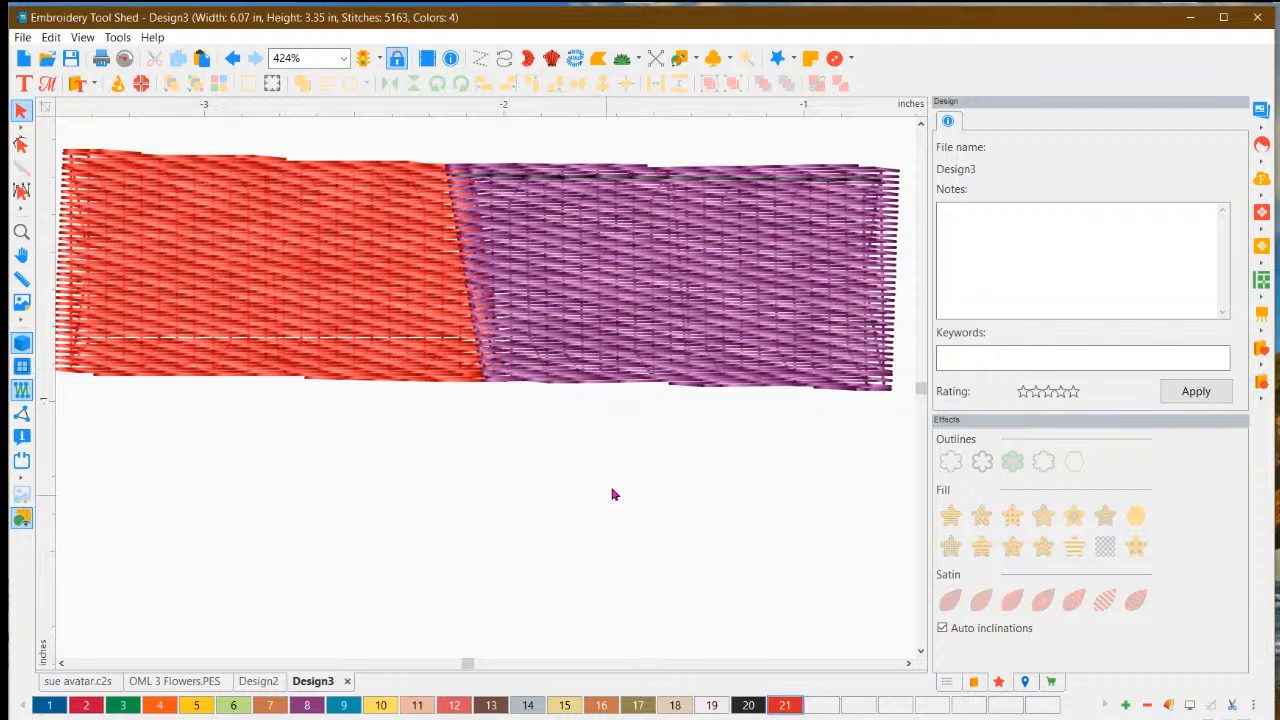
Examine the purple fill block and the red satin trapezoid beside the blue column up close.
click(648, 180)
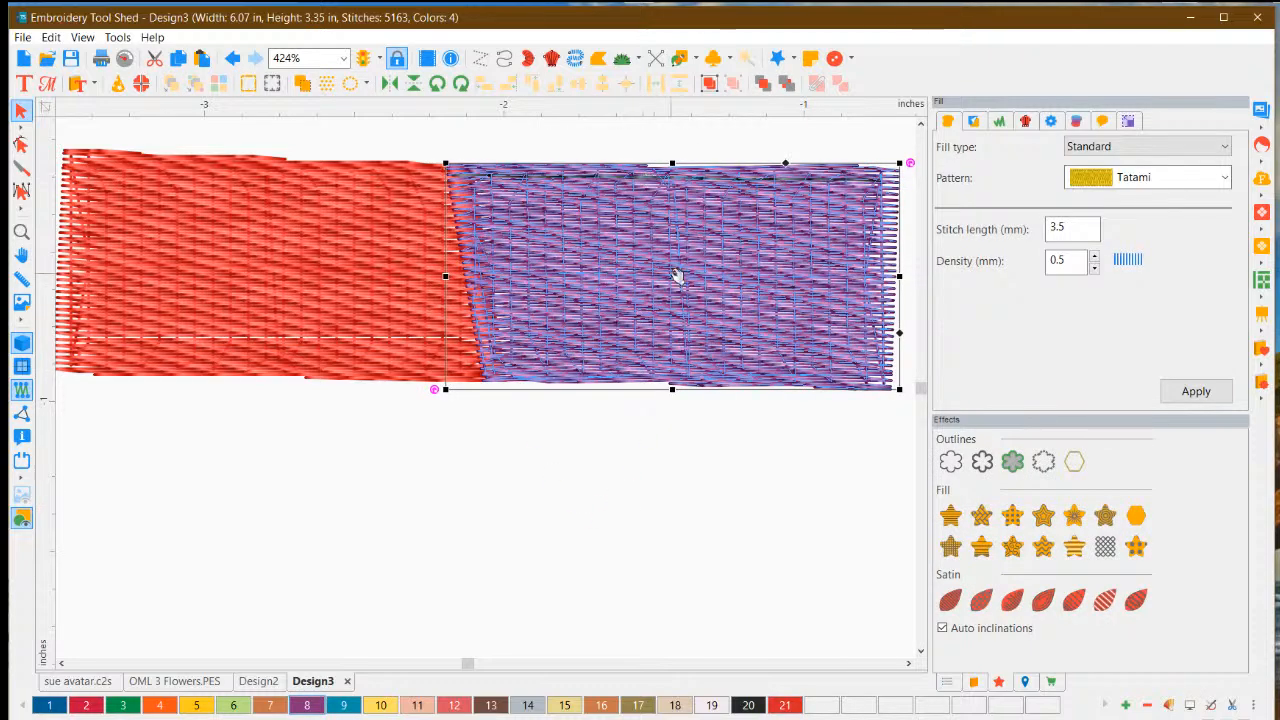
scroll(648, 418, down, 3)
scroll(779, 443, down, 5)
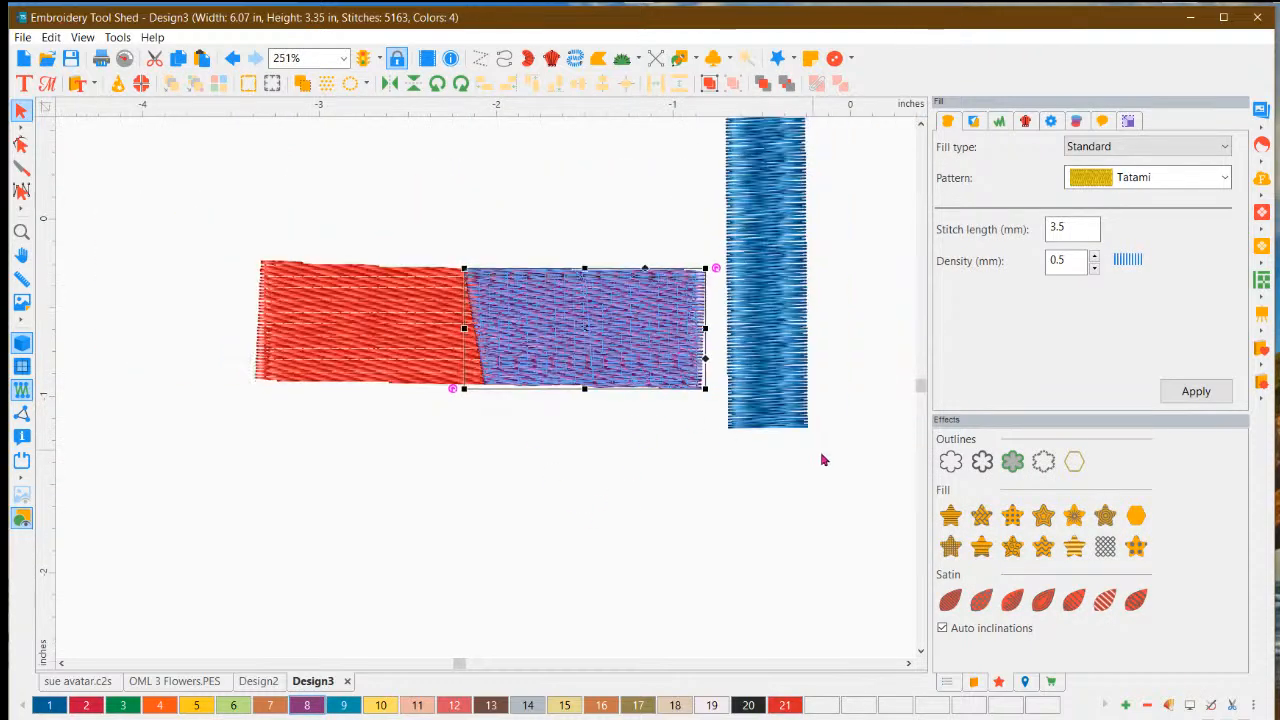
scroll(744, 266, up, 1)
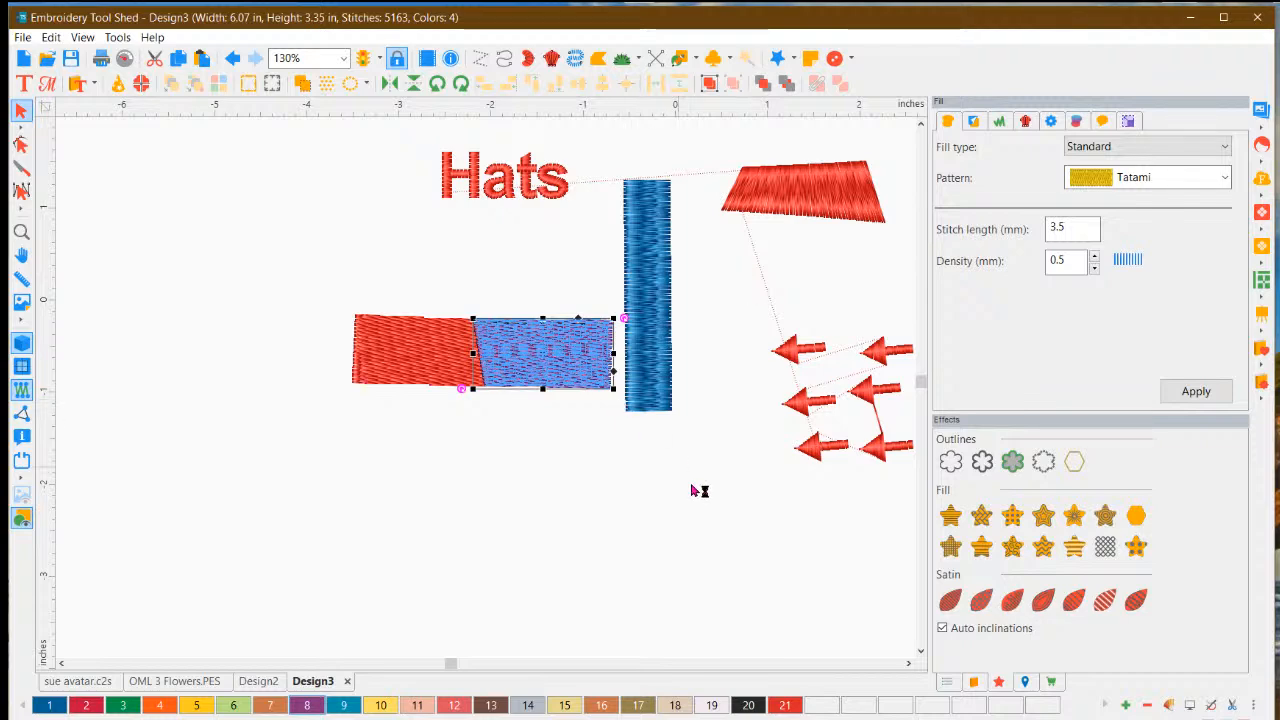
click(920, 124)
click(920, 124)
click(920, 124)
scroll(898, 570, up, 2)
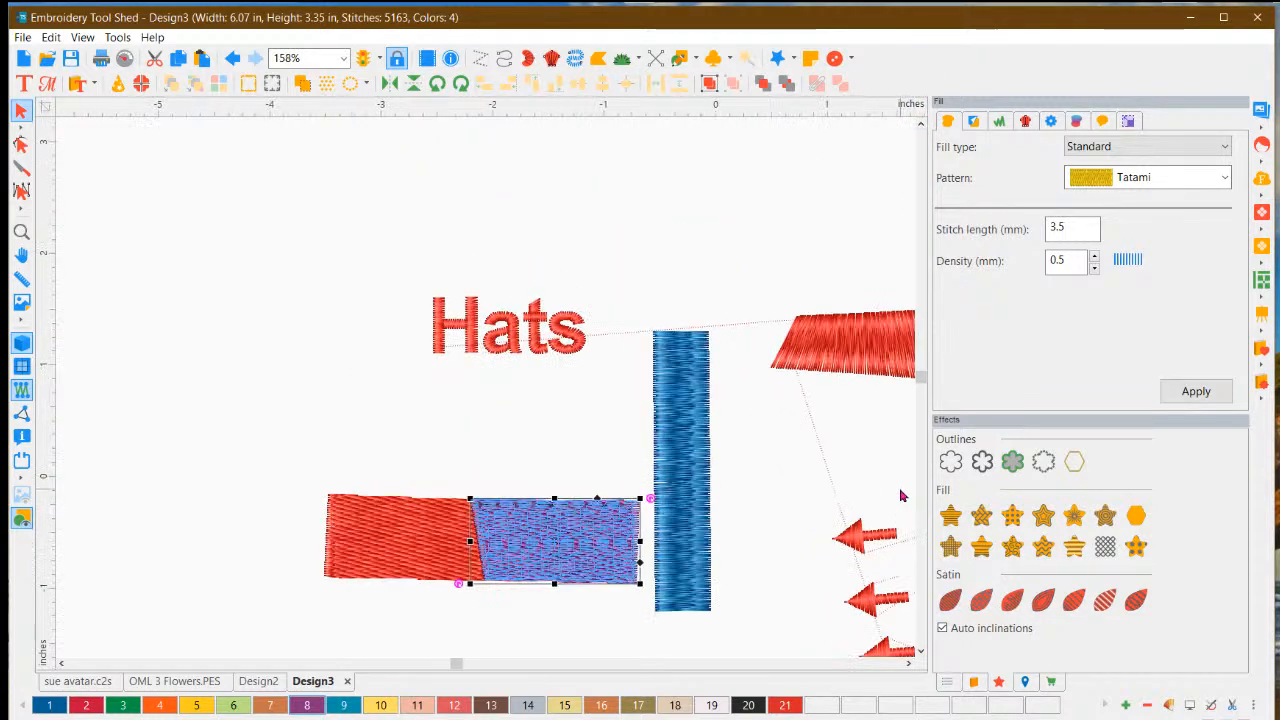
scroll(912, 667, up, 1)
scroll(912, 667, up, 1)
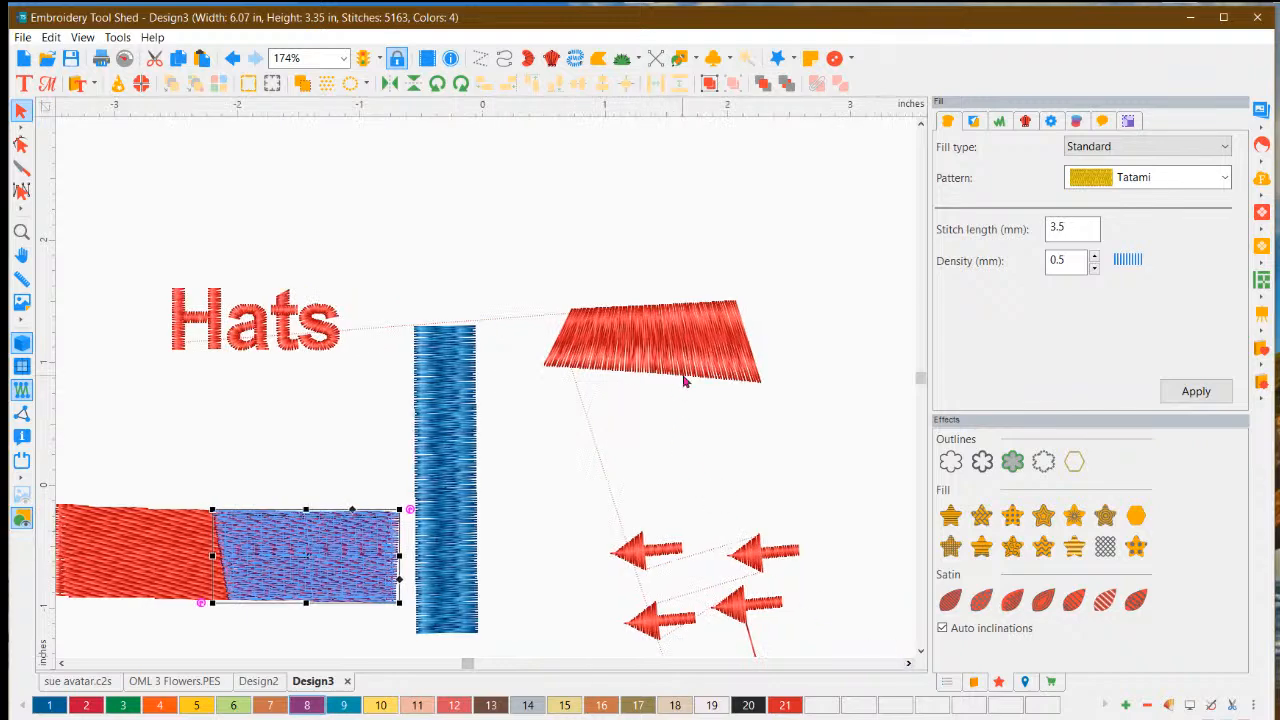
scroll(790, 390, up, 2)
scroll(819, 423, up, 2)
click(908, 663)
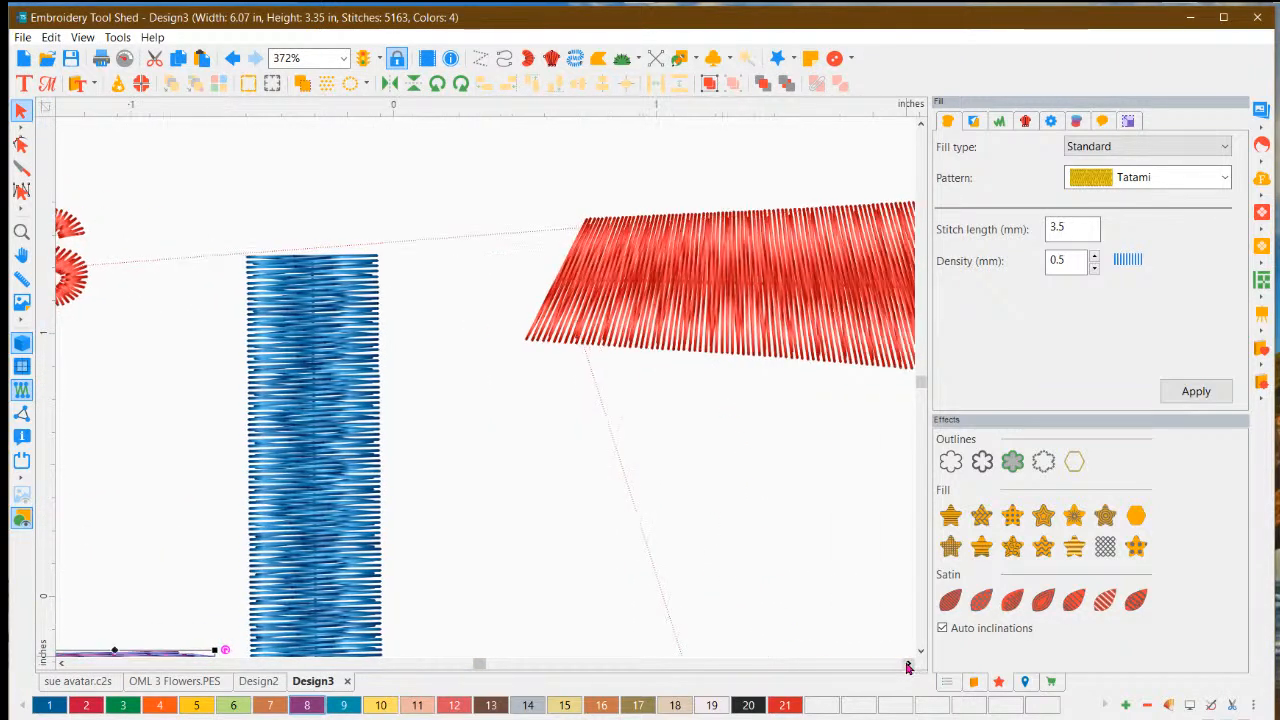
click(908, 663)
scroll(780, 426, up, 1)
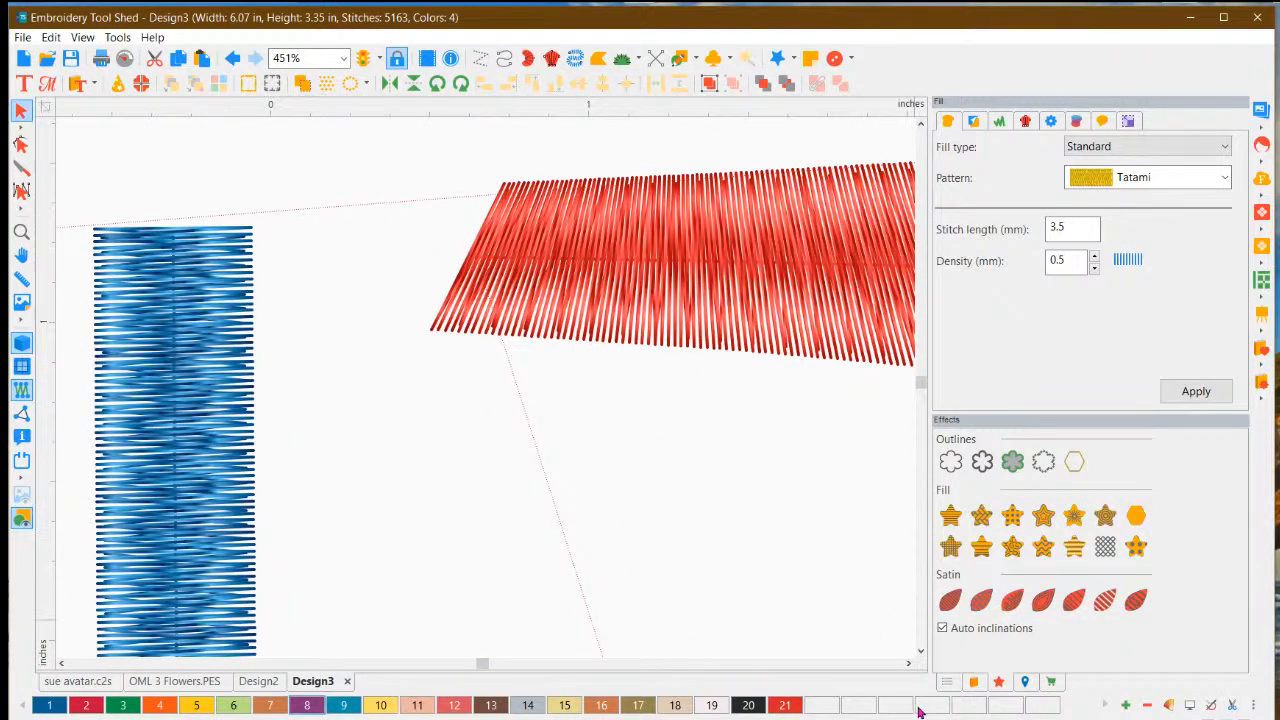
click(908, 663)
click(780, 285)
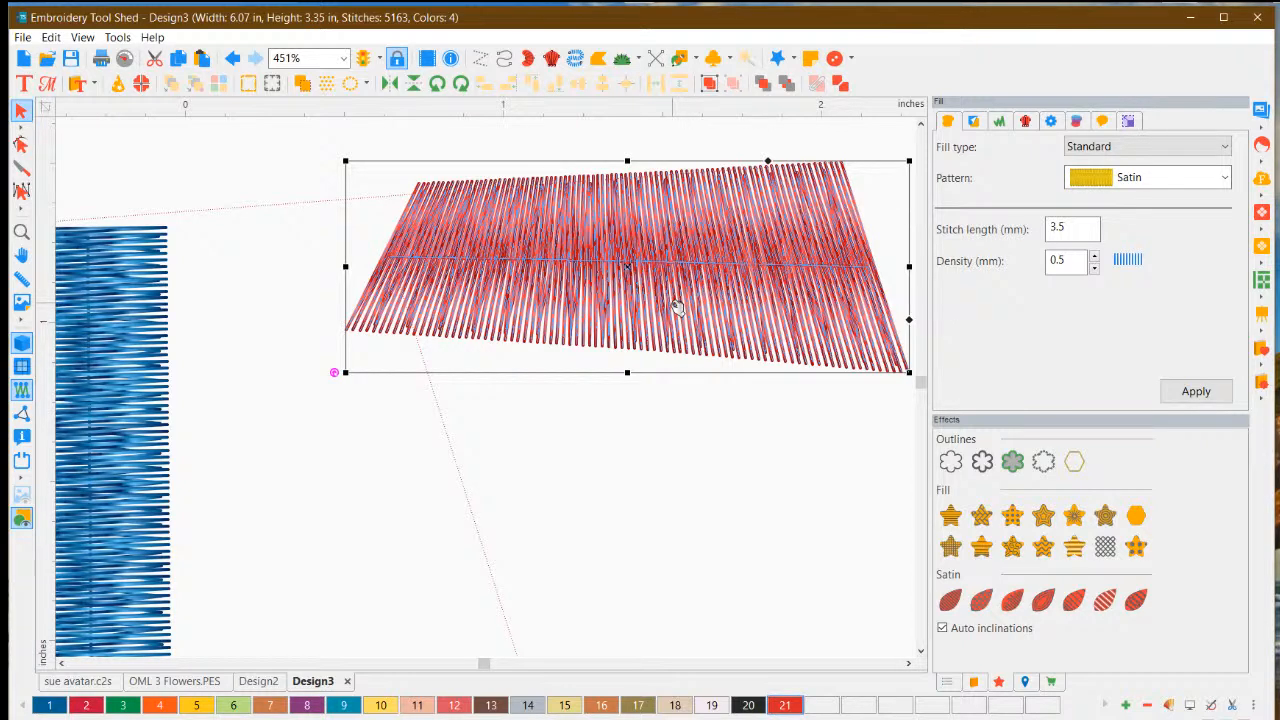
click(647, 400)
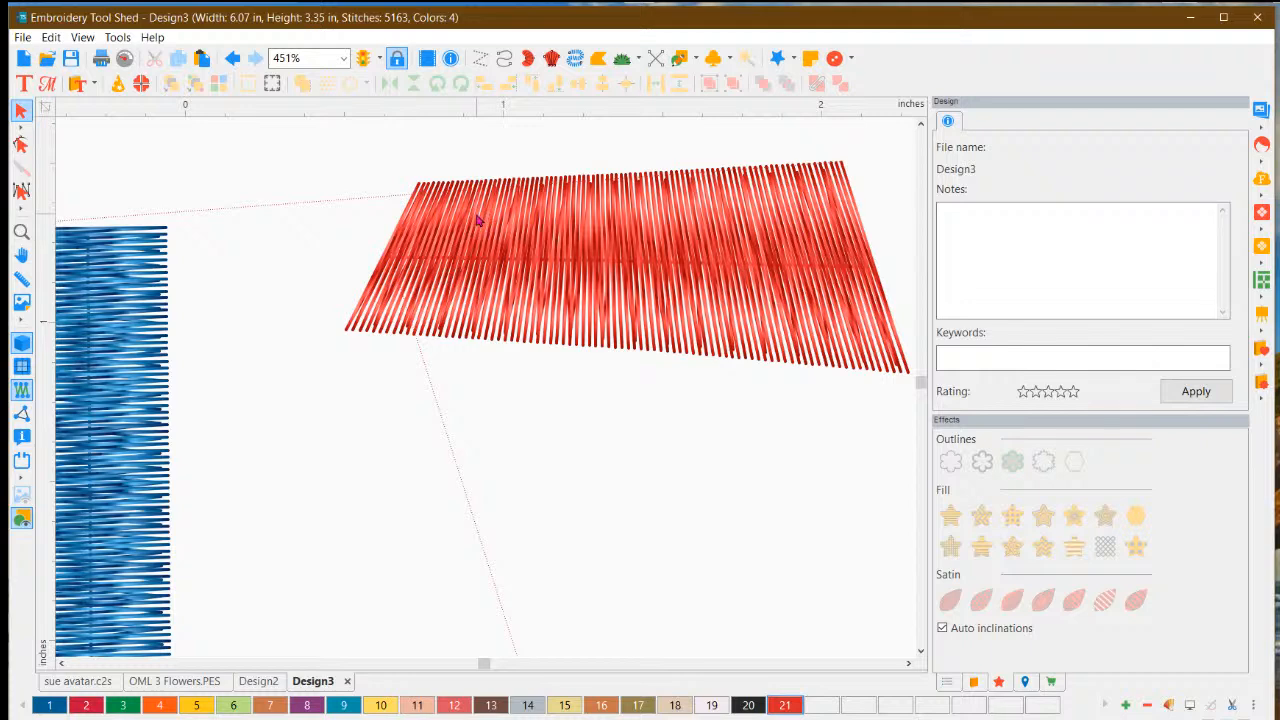
Shrink the red satin trapezoid proportionally to about 0.37 in wide.
click(517, 295)
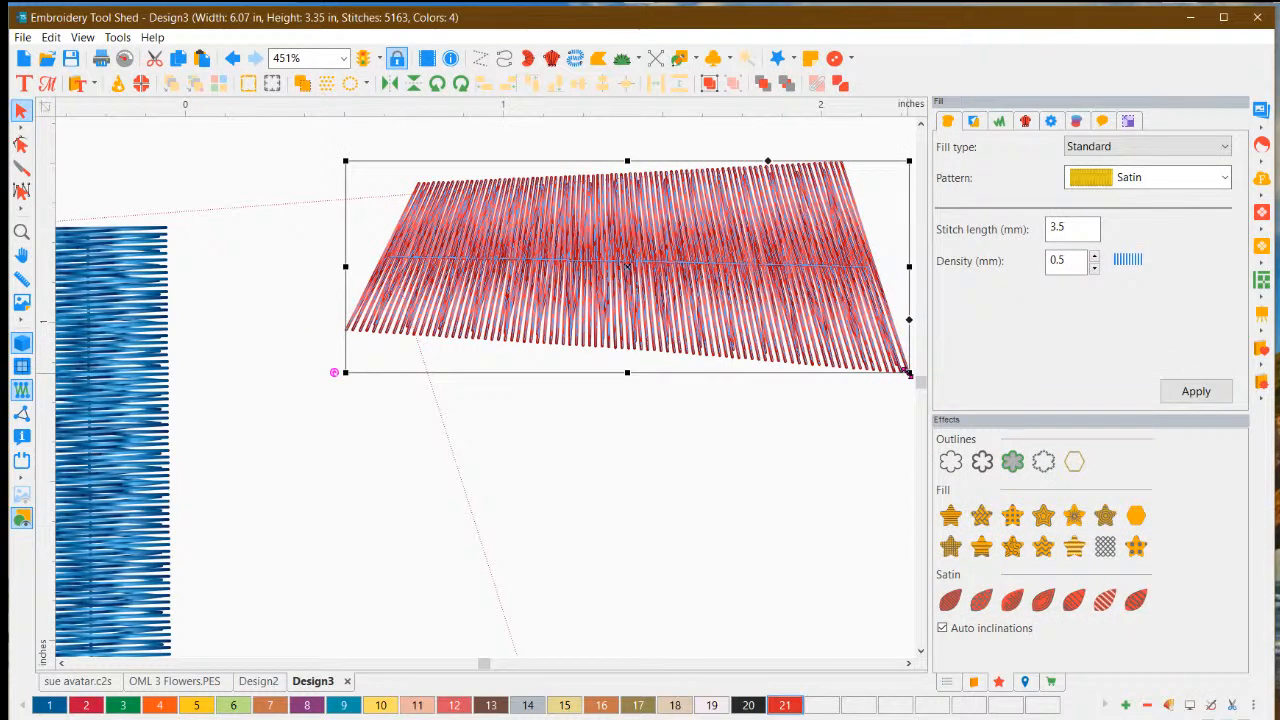
drag(907, 372, 544, 273)
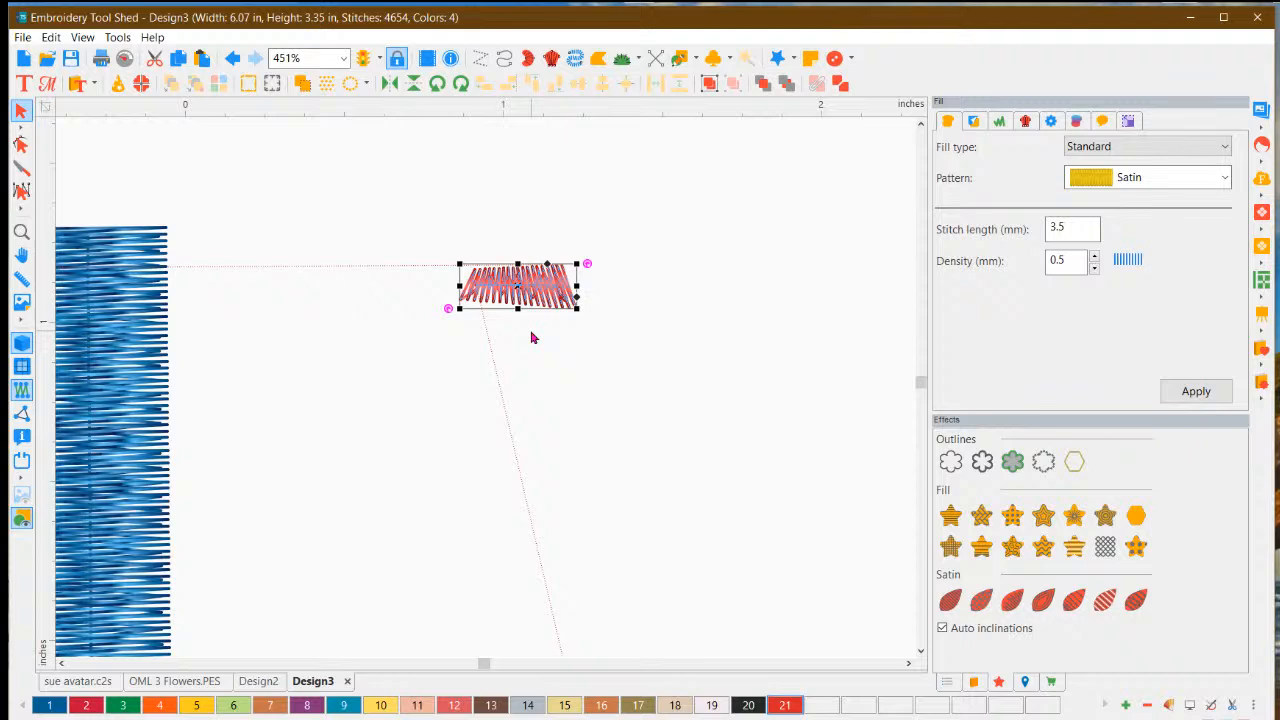
scroll(240, 366, down, 6)
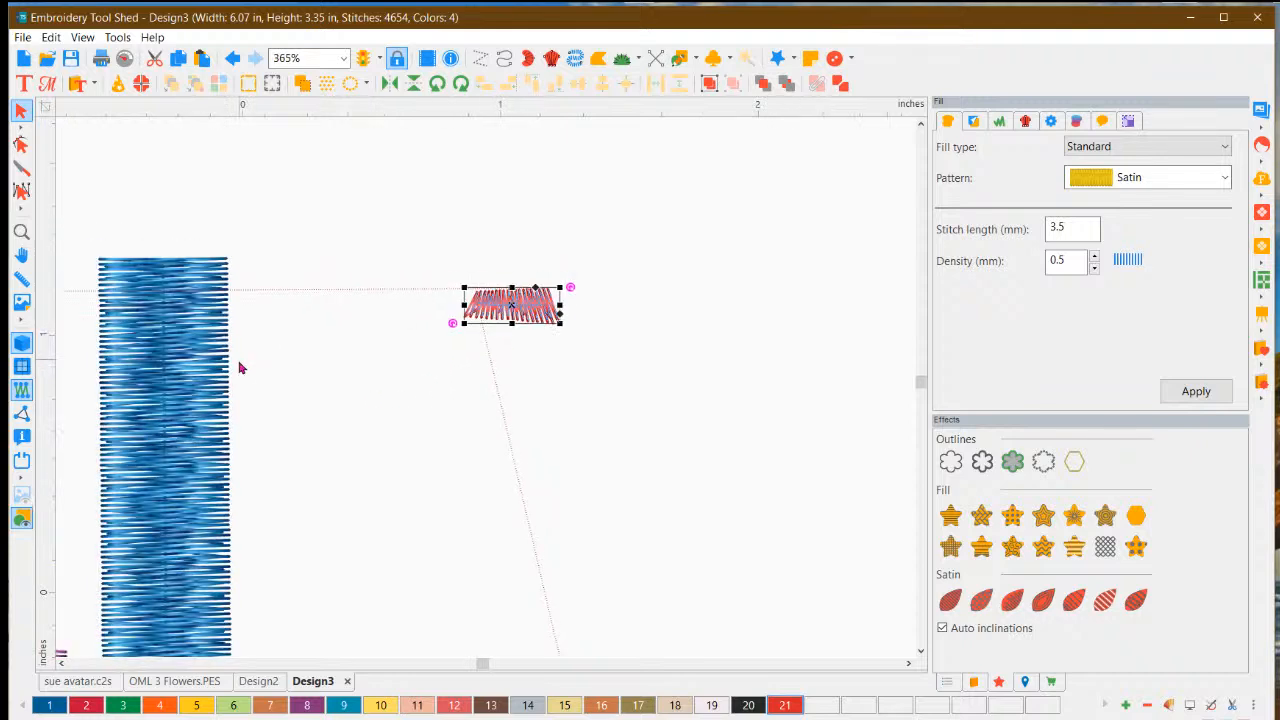
scroll(128, 608, up, 2)
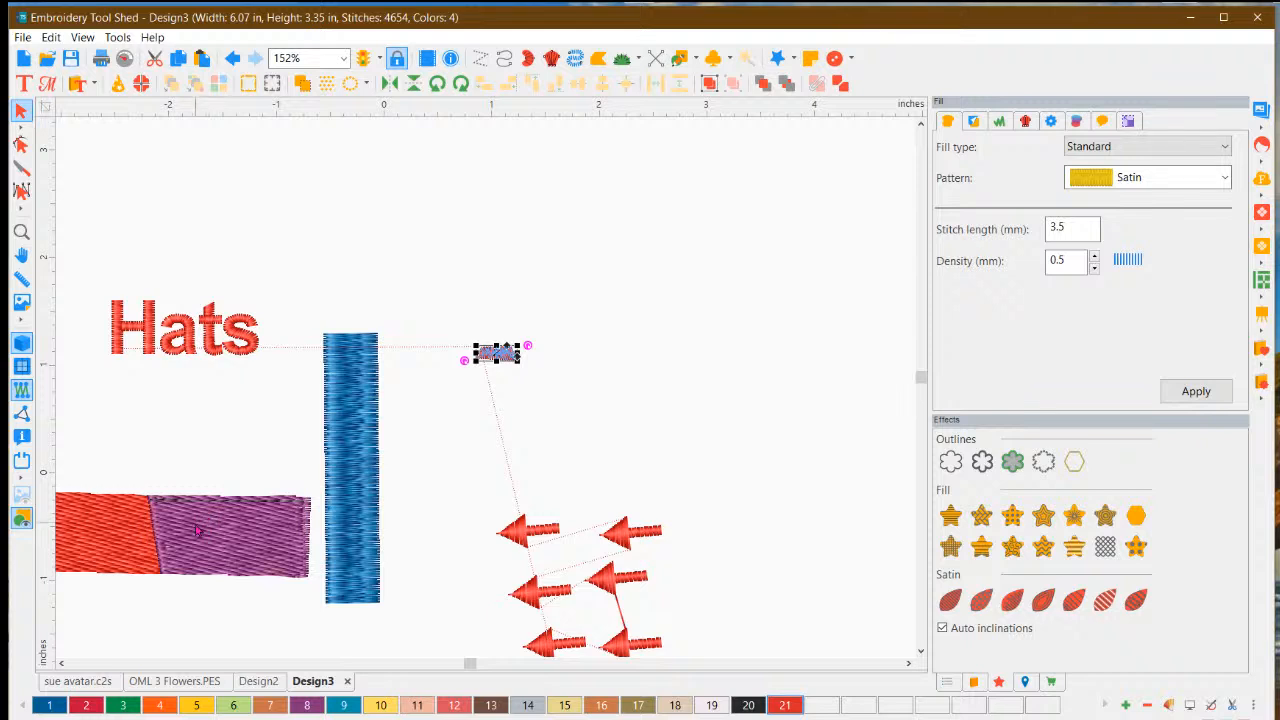
Enlarge the red Tatami block slightly and move it clear of the purple block, up and to its left.
scroll(88, 590, up, 1)
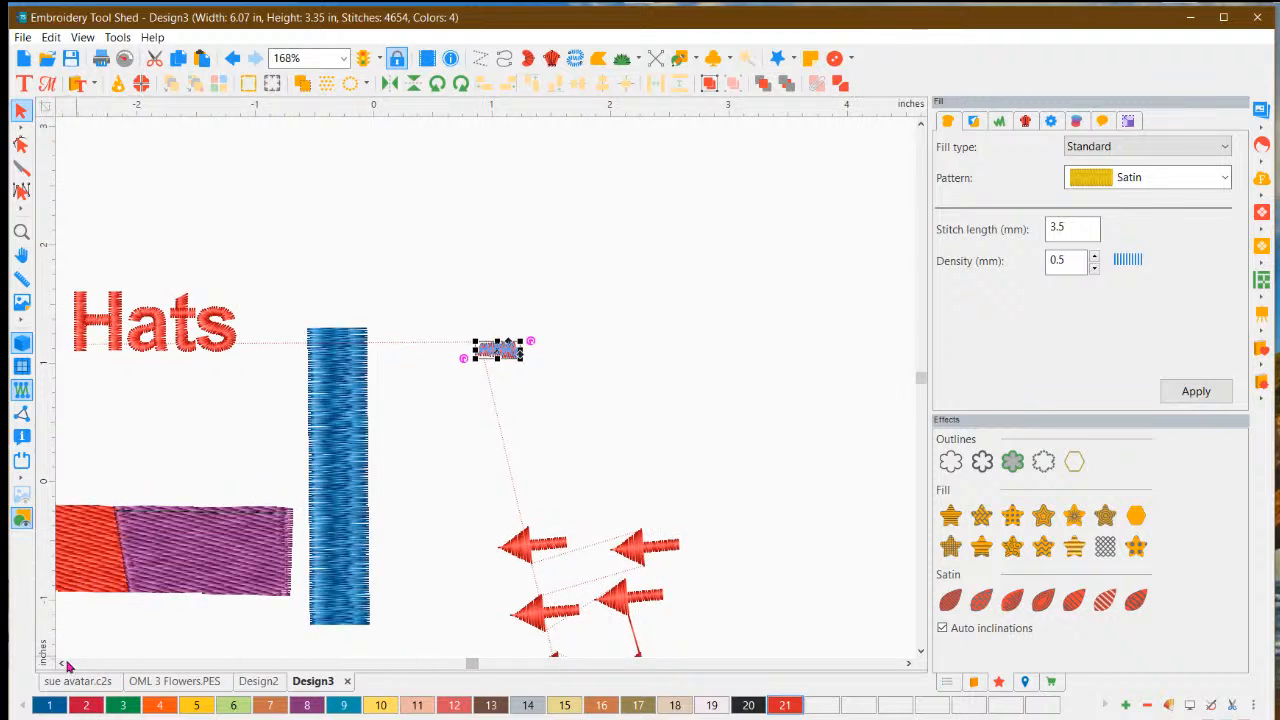
click(61, 663)
click(61, 663)
click(61, 663)
click(284, 547)
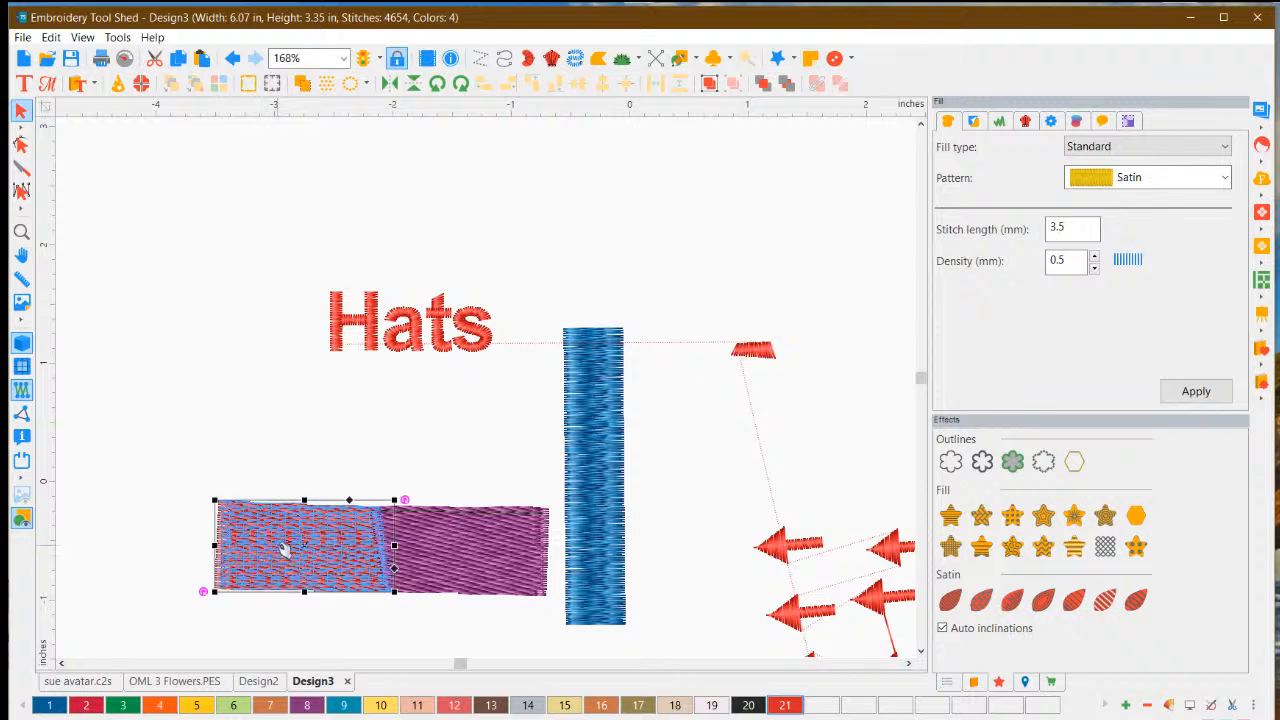
drag(284, 547, 296, 595)
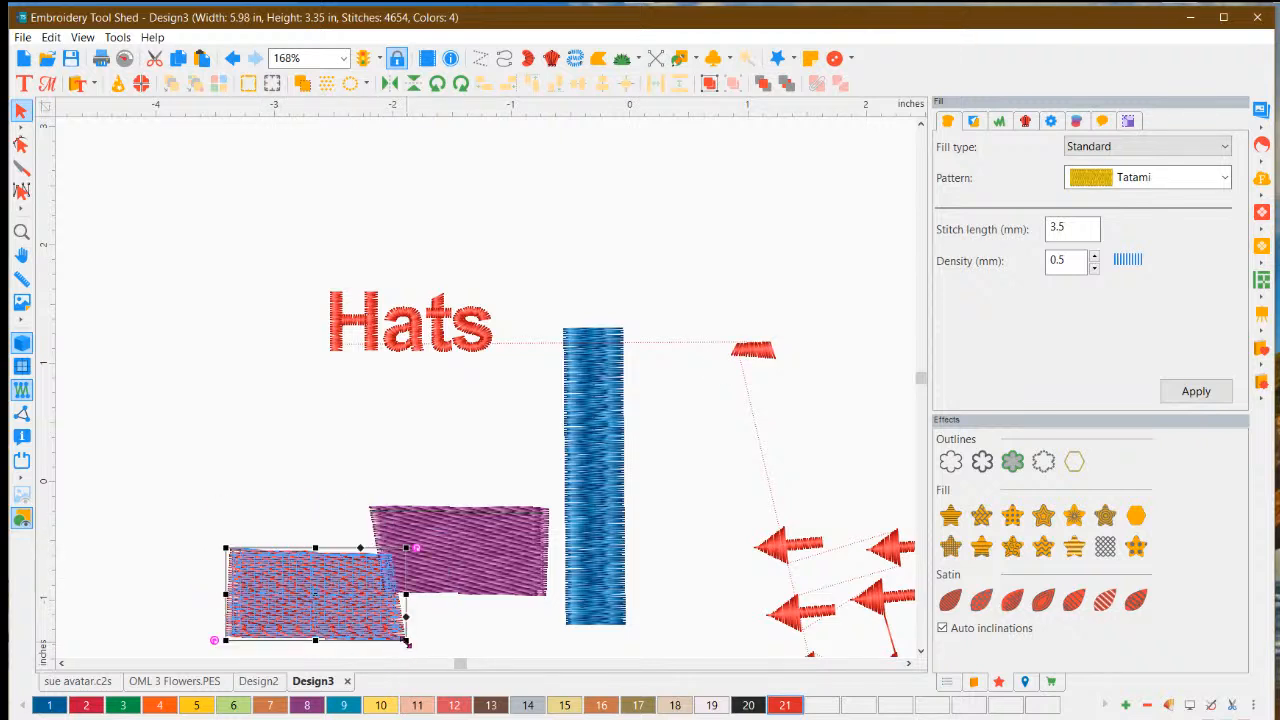
mouse_move(407, 644)
mouse_down()
mouse_move(323, 616)
mouse_move(413, 651)
mouse_up()
drag(338, 601, 335, 381)
Move the Hats lettering down onto the purple block and deselect it.
click(410, 320)
drag(405, 320, 453, 553)
click(430, 652)
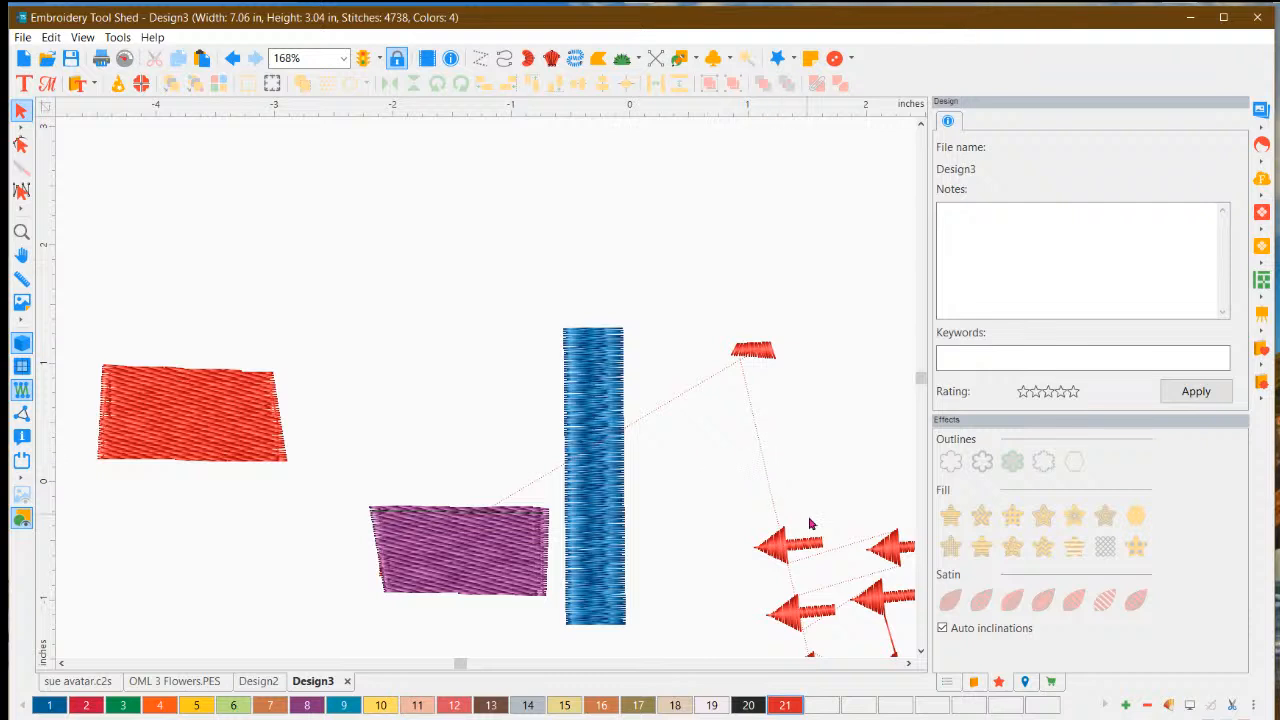
Display the stitch sequence list and move the upper-left red arrow about 0.55 in up and 0.3 in left, toward the blue column.
click(974, 684)
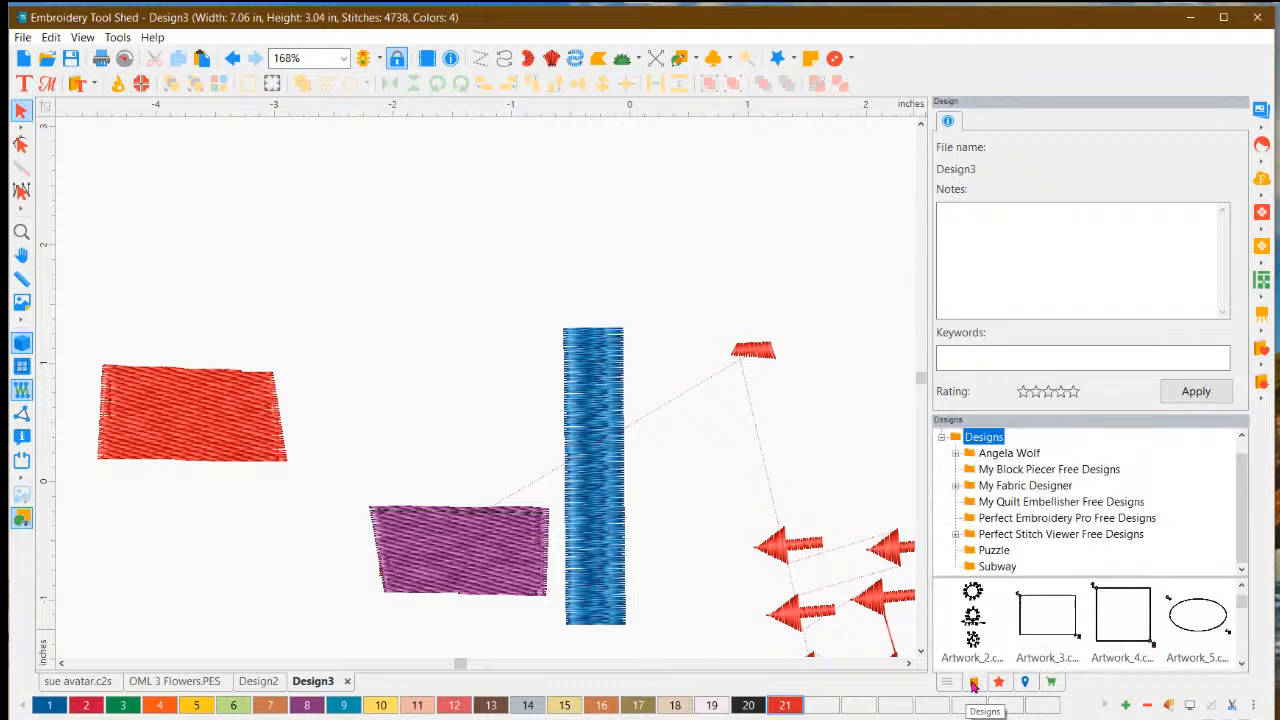
click(947, 684)
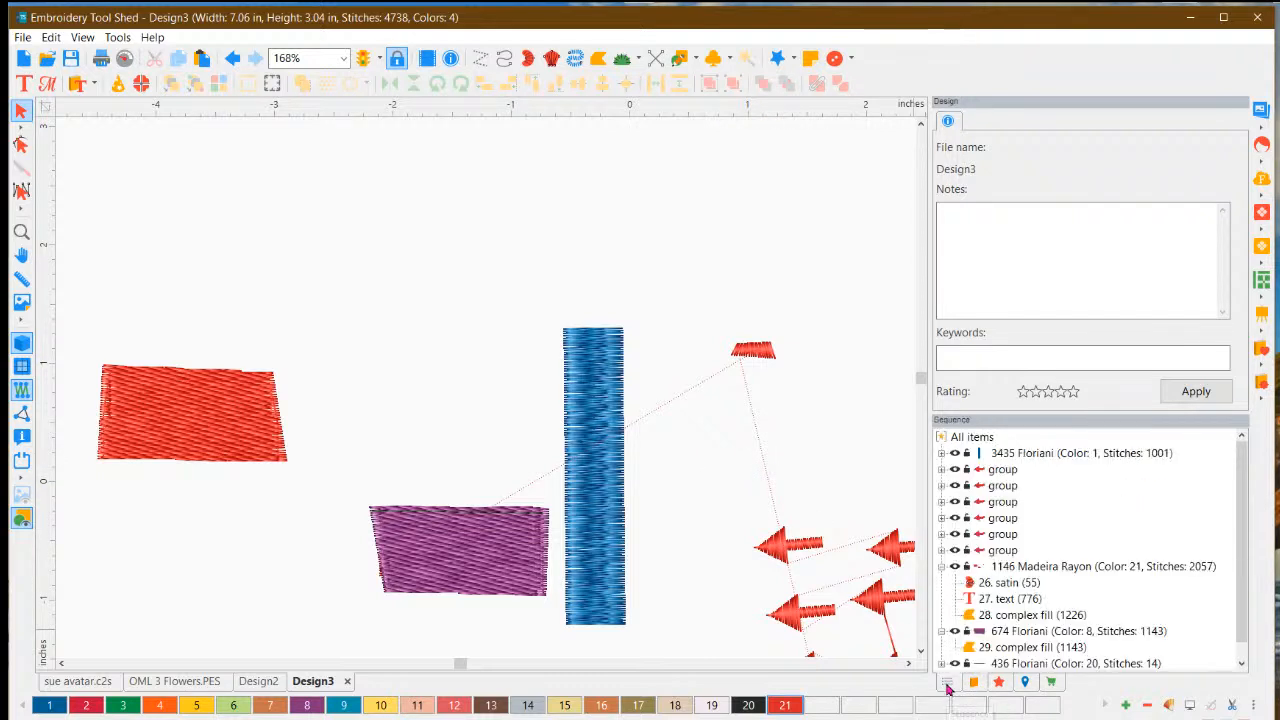
scroll(1082, 550, down, 1)
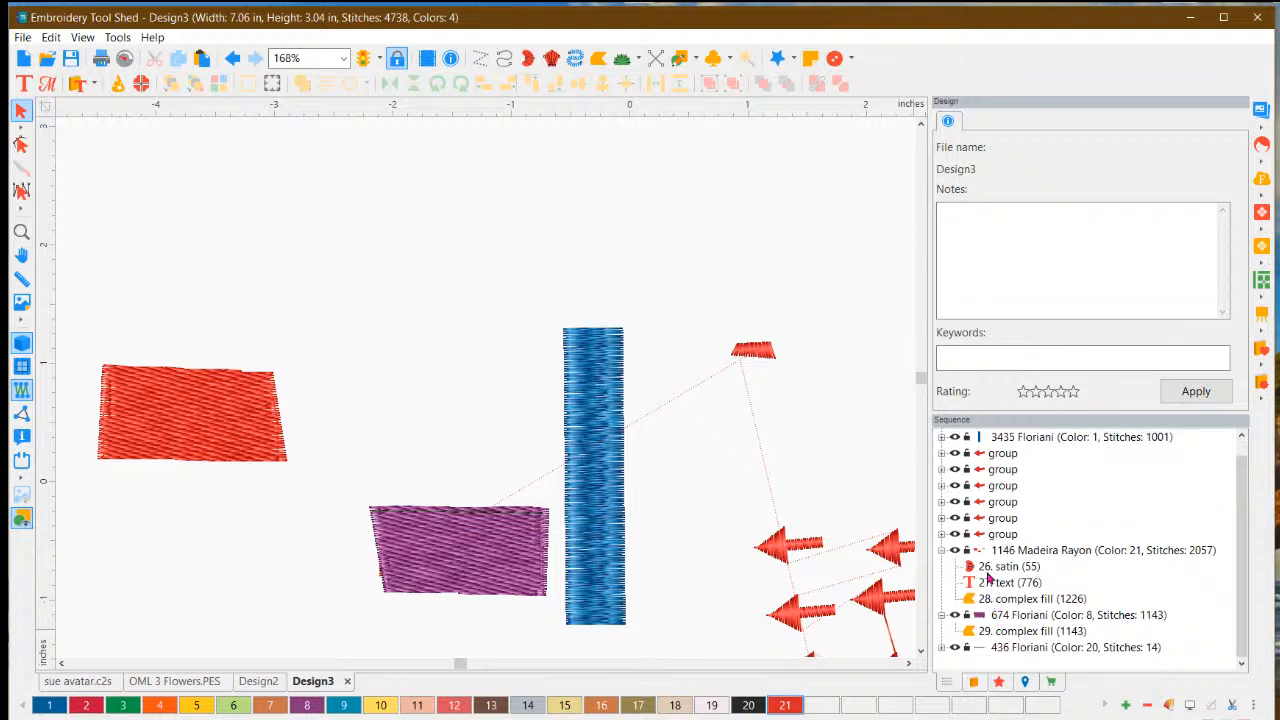
click(789, 547)
drag(789, 547, 743, 483)
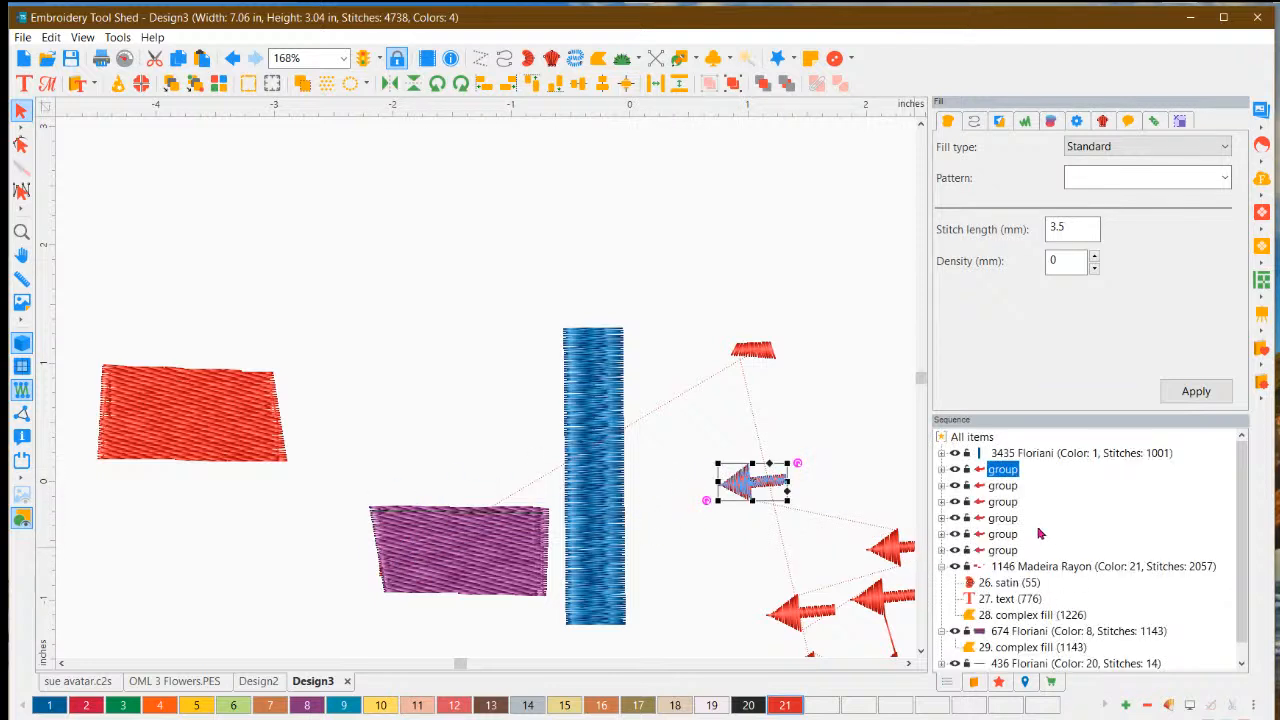
Reorder the red 1146 Madeira Rayon objects to the front so the Hats lettering stitches over the purple fill.
click(1032, 568)
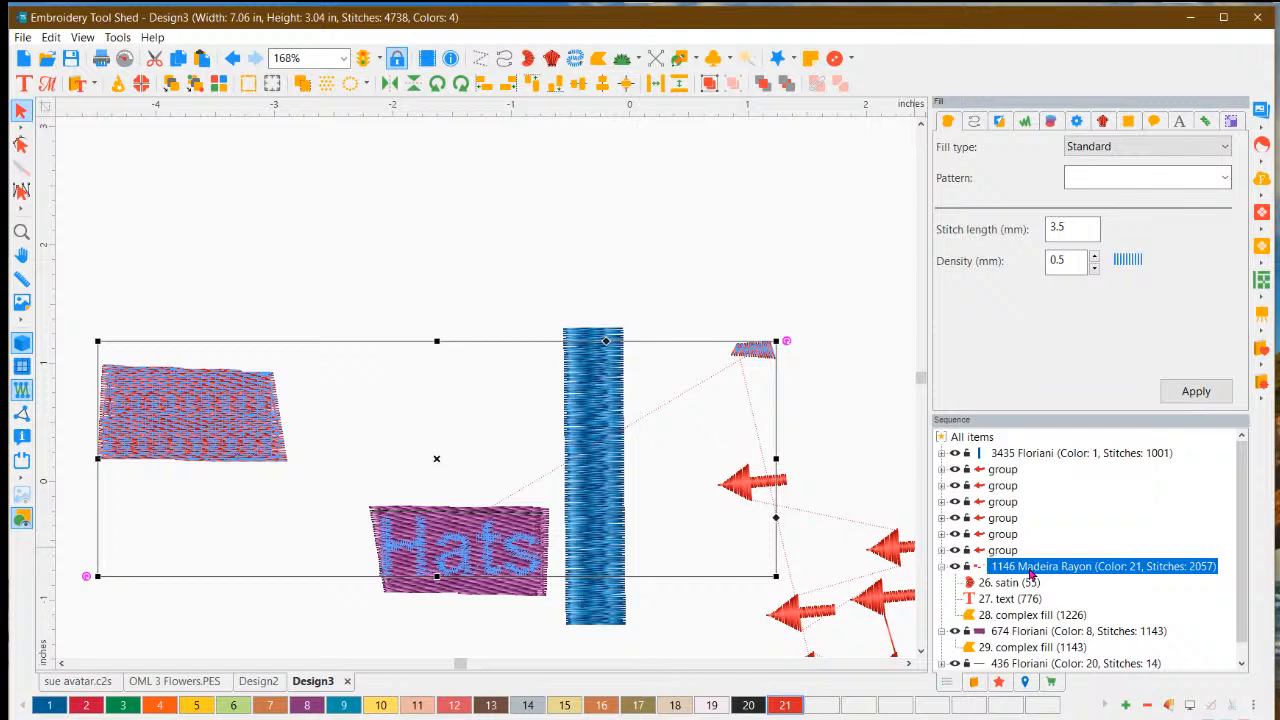
right_click(1036, 568)
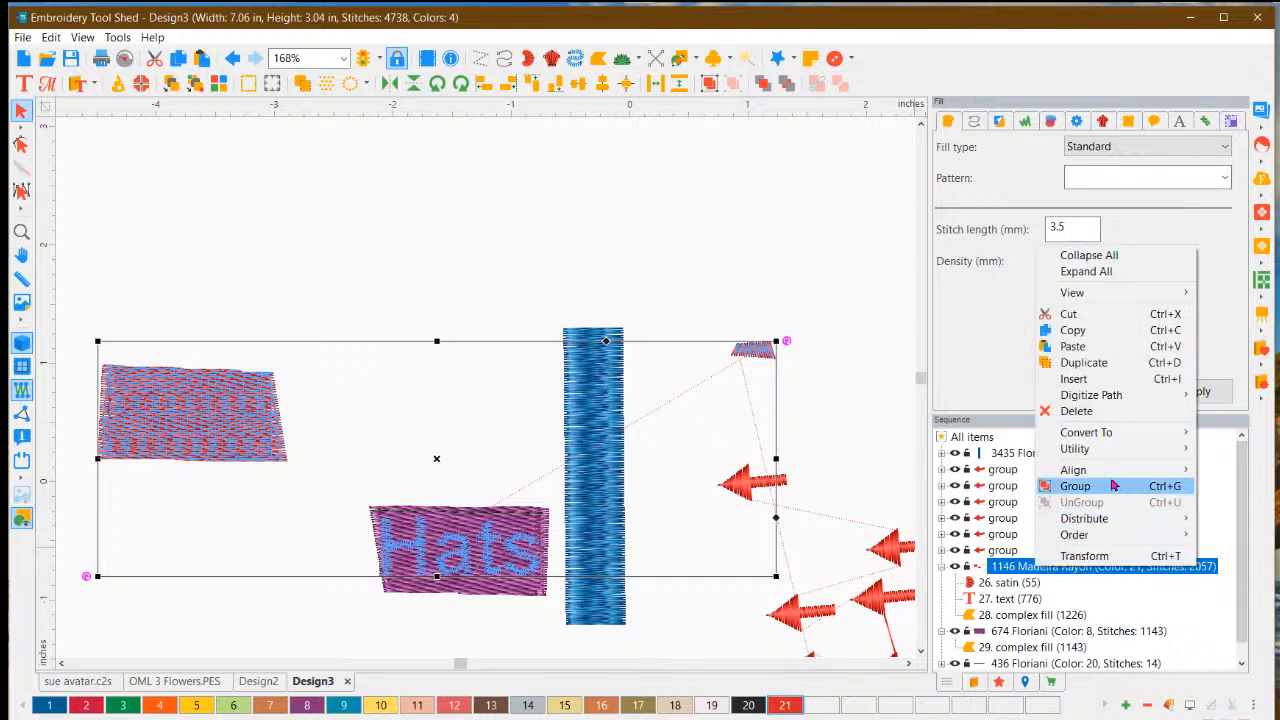
mouse_move(1137, 534)
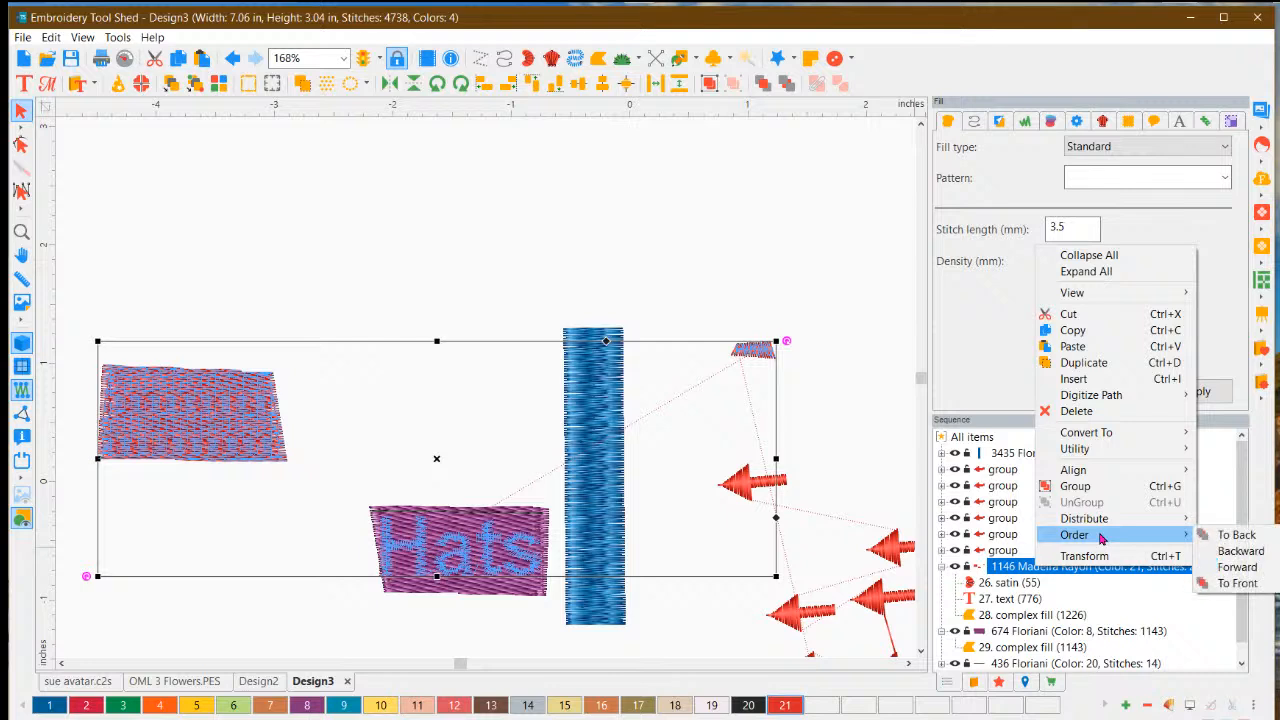
click(1235, 584)
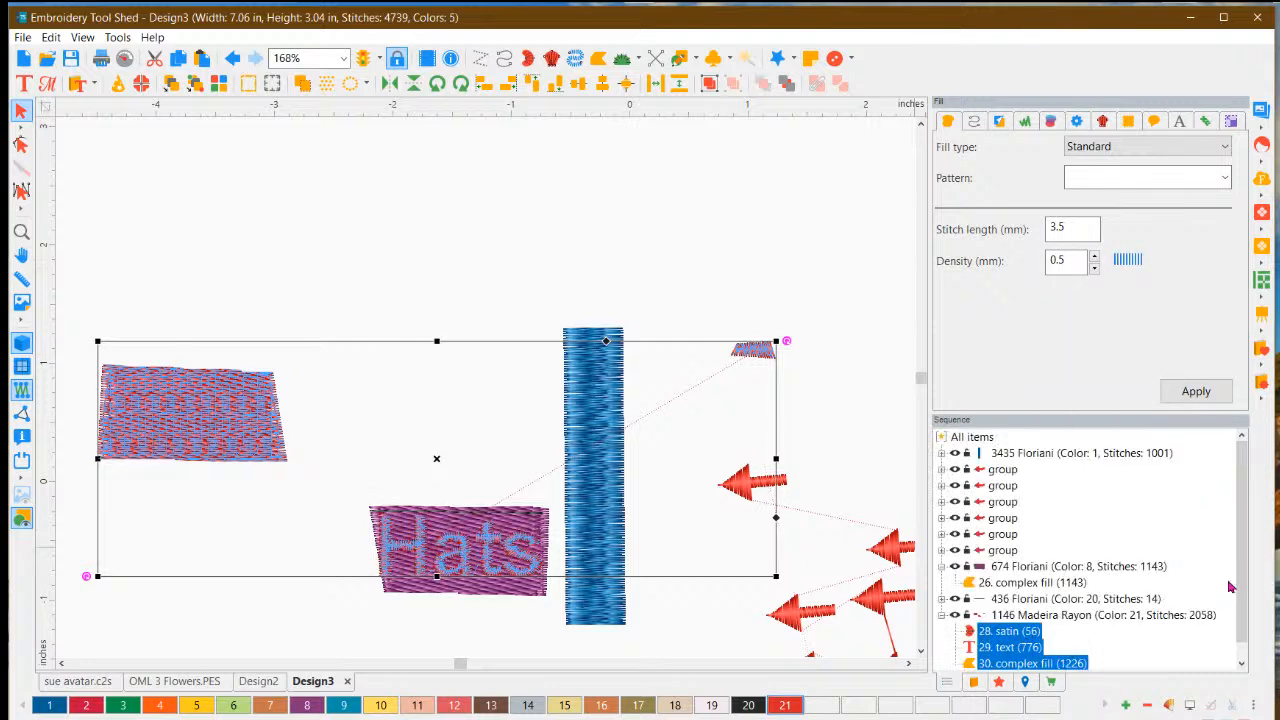
click(1011, 617)
right_click(1011, 620)
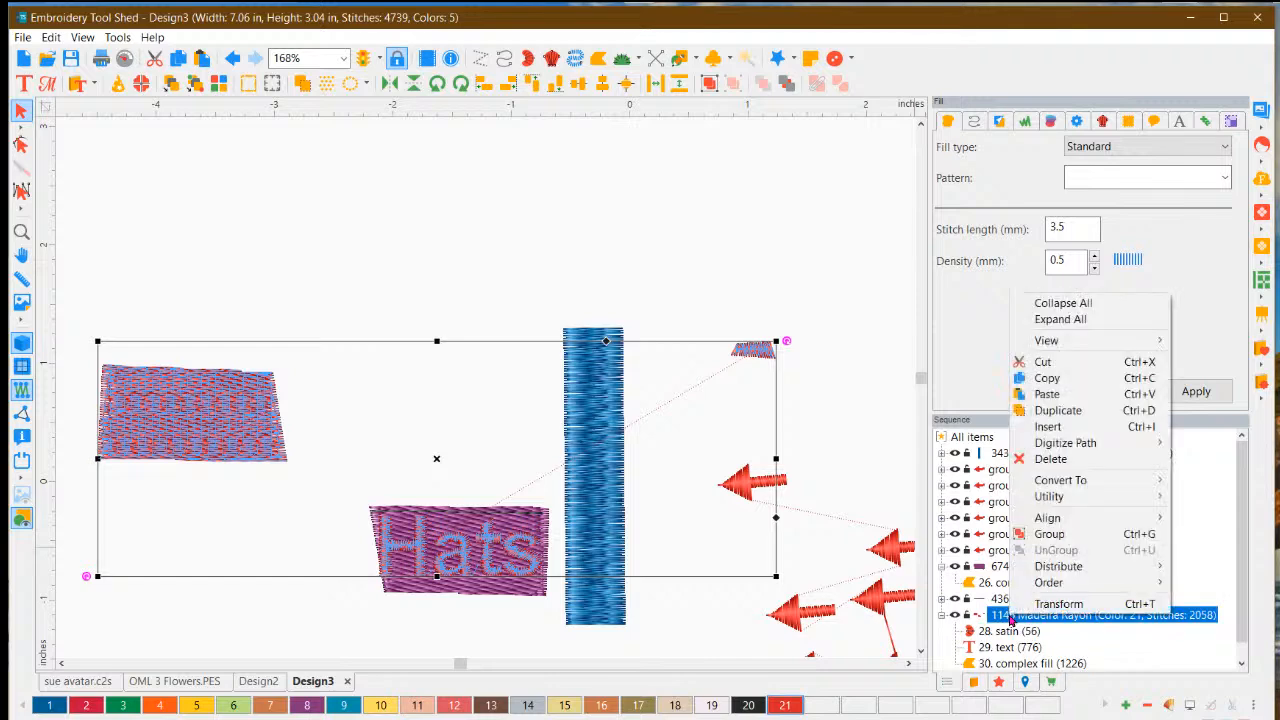
click(828, 505)
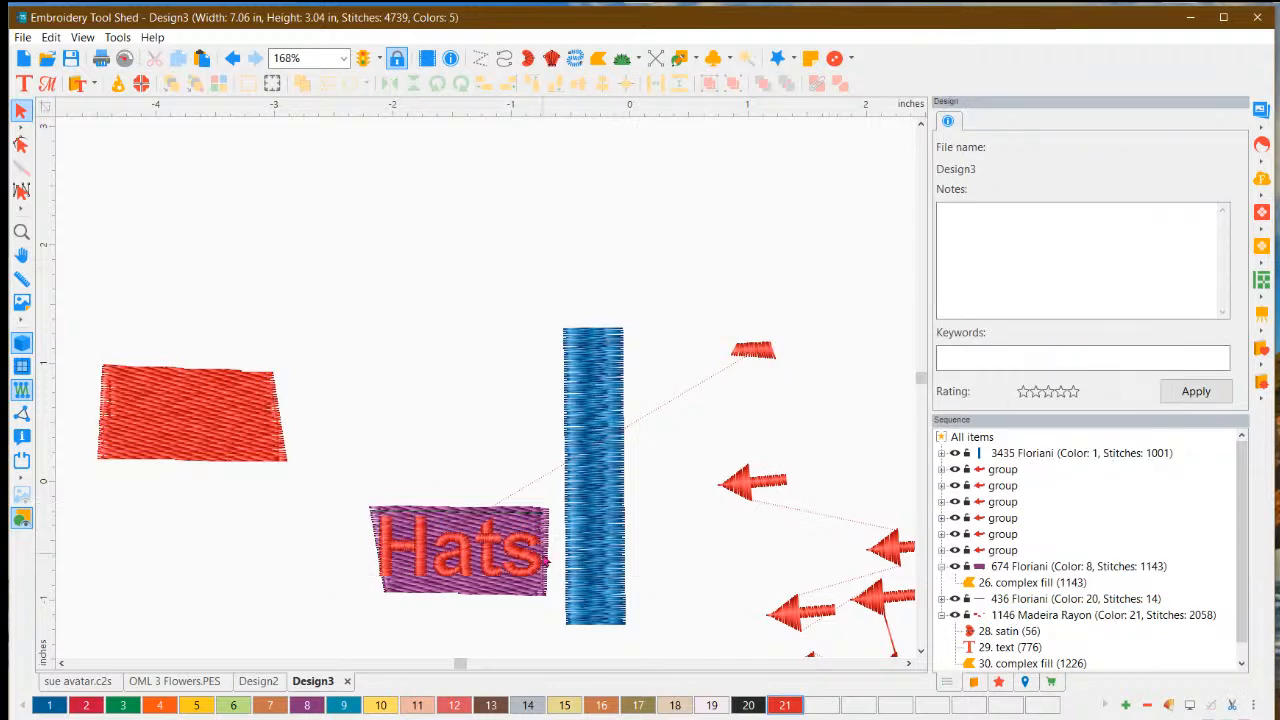
Inspect the red Hats lettering on the purple fill up close.
scroll(288, 595, up, 2)
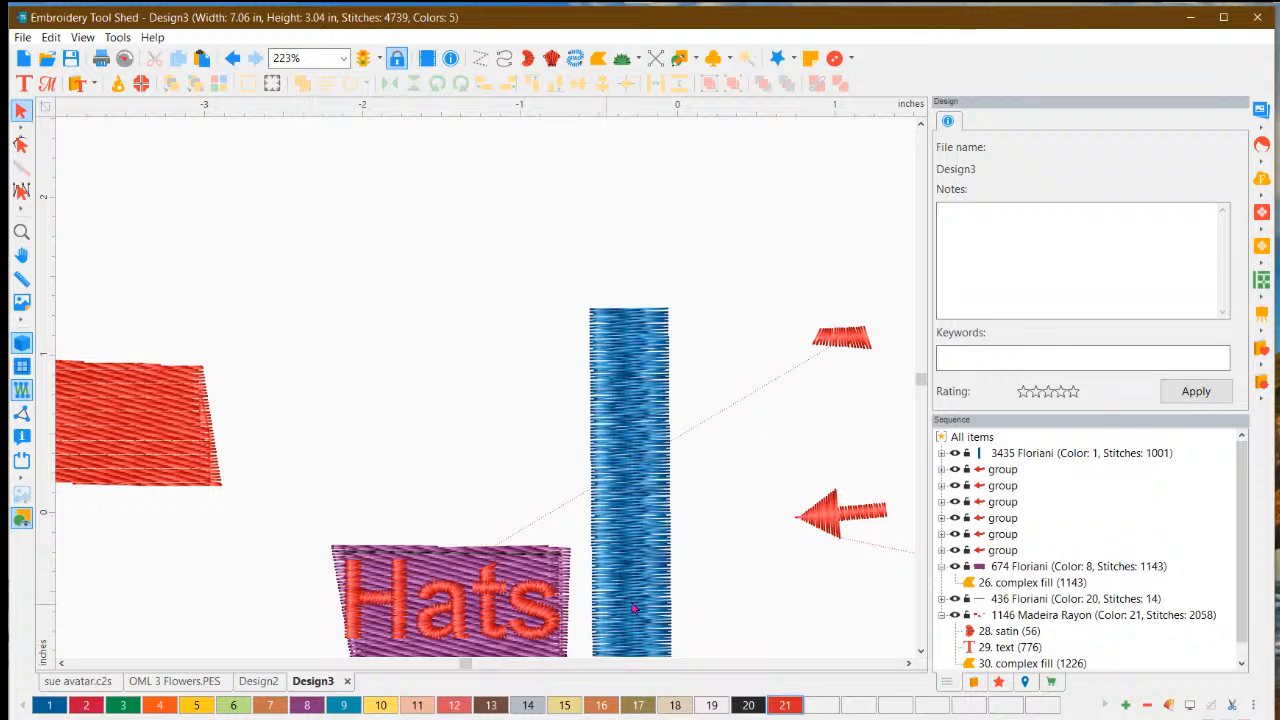
scroll(913, 653, down, 3)
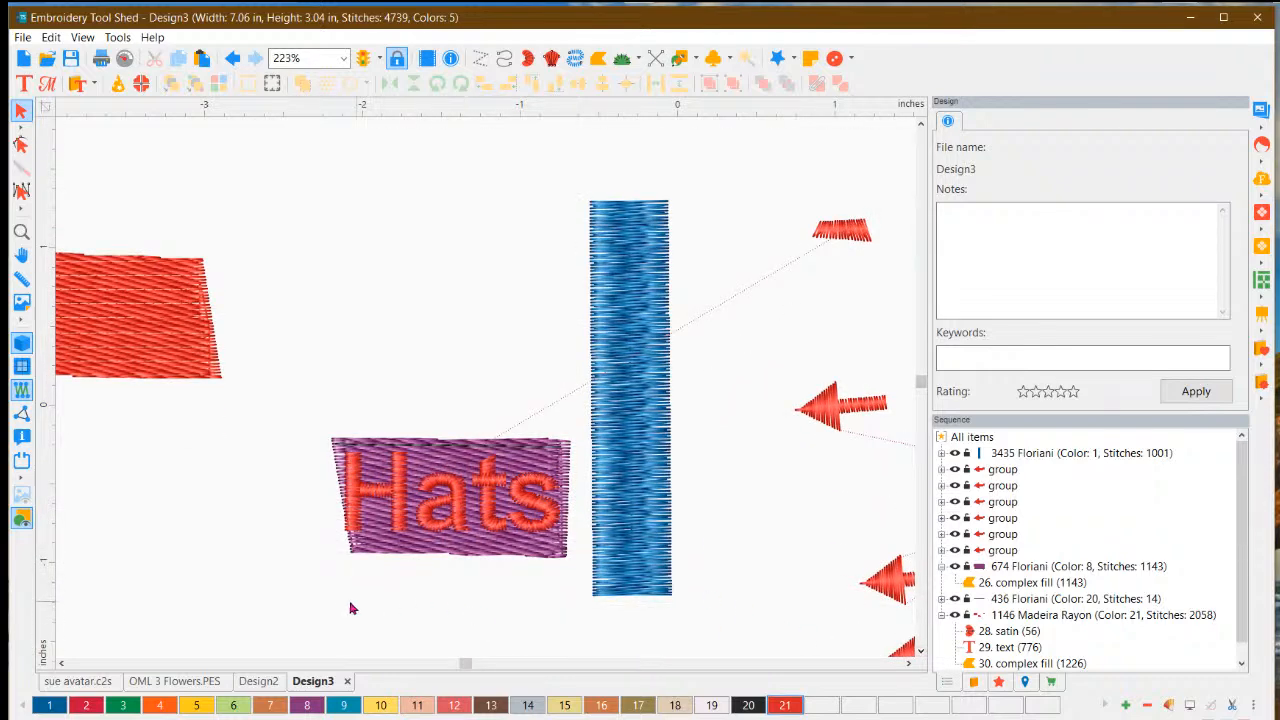
scroll(320, 605, up, 1)
scroll(320, 605, up, 1)
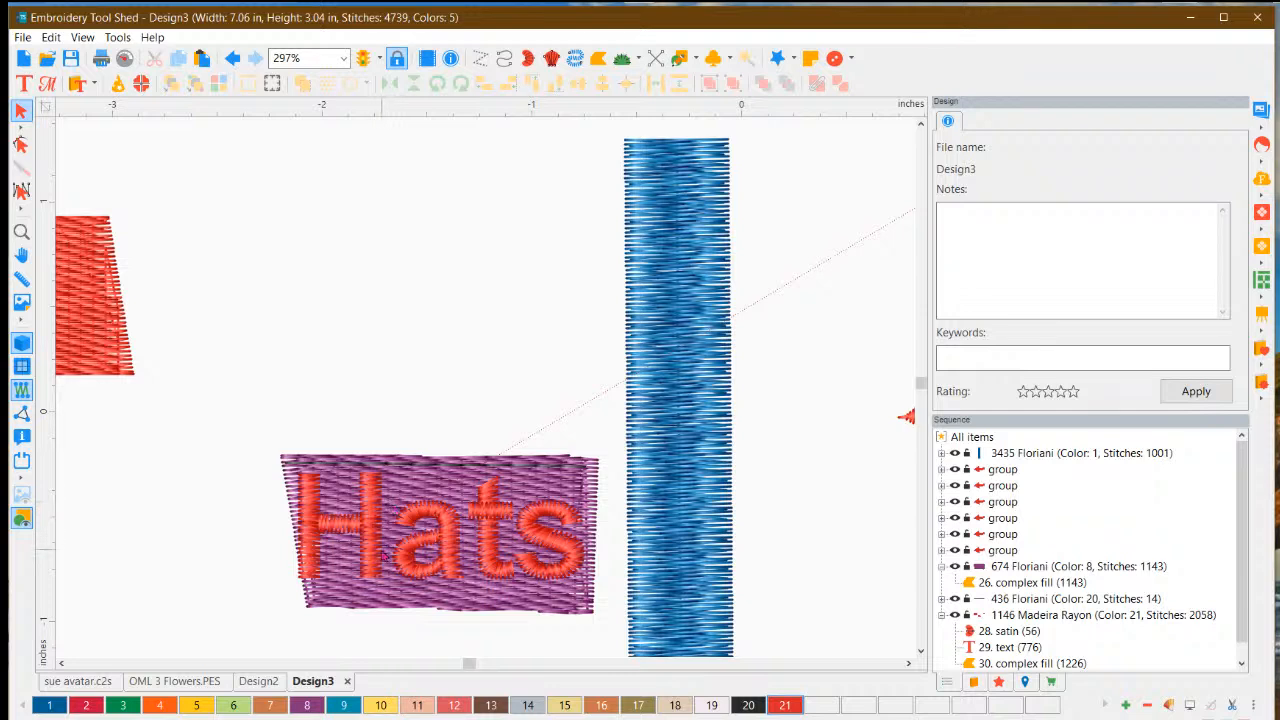
click(405, 487)
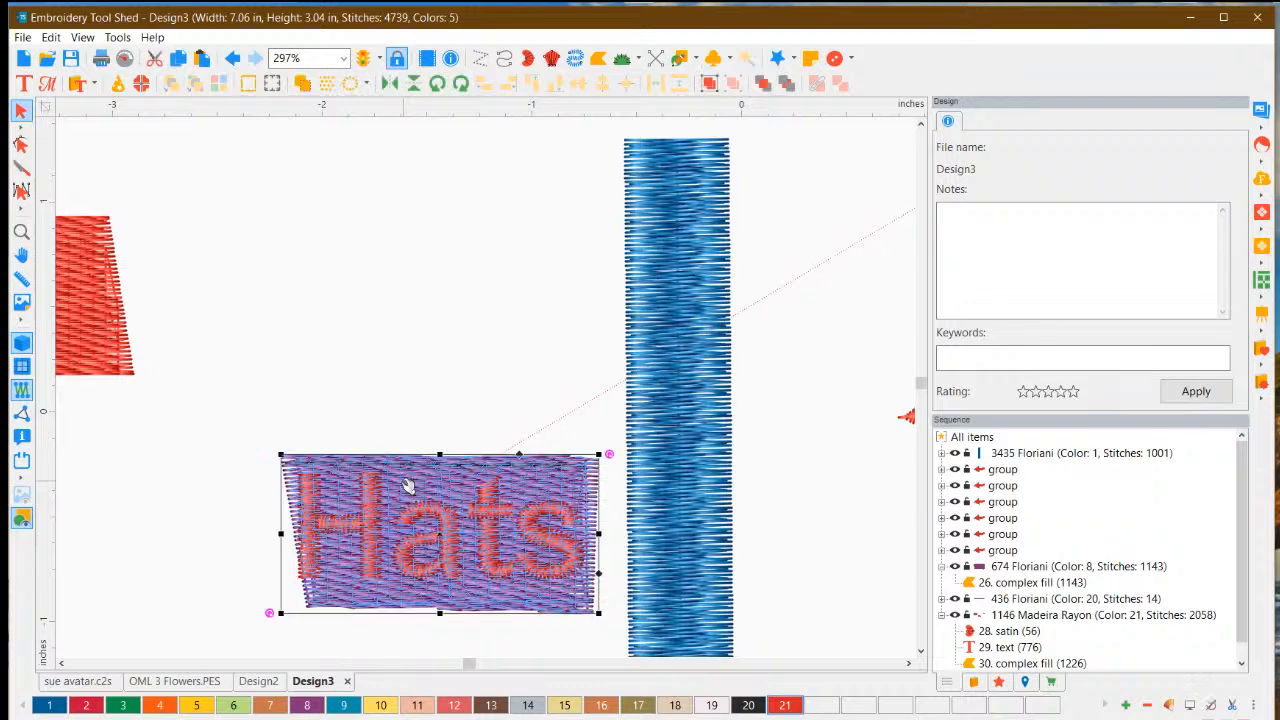
click(418, 364)
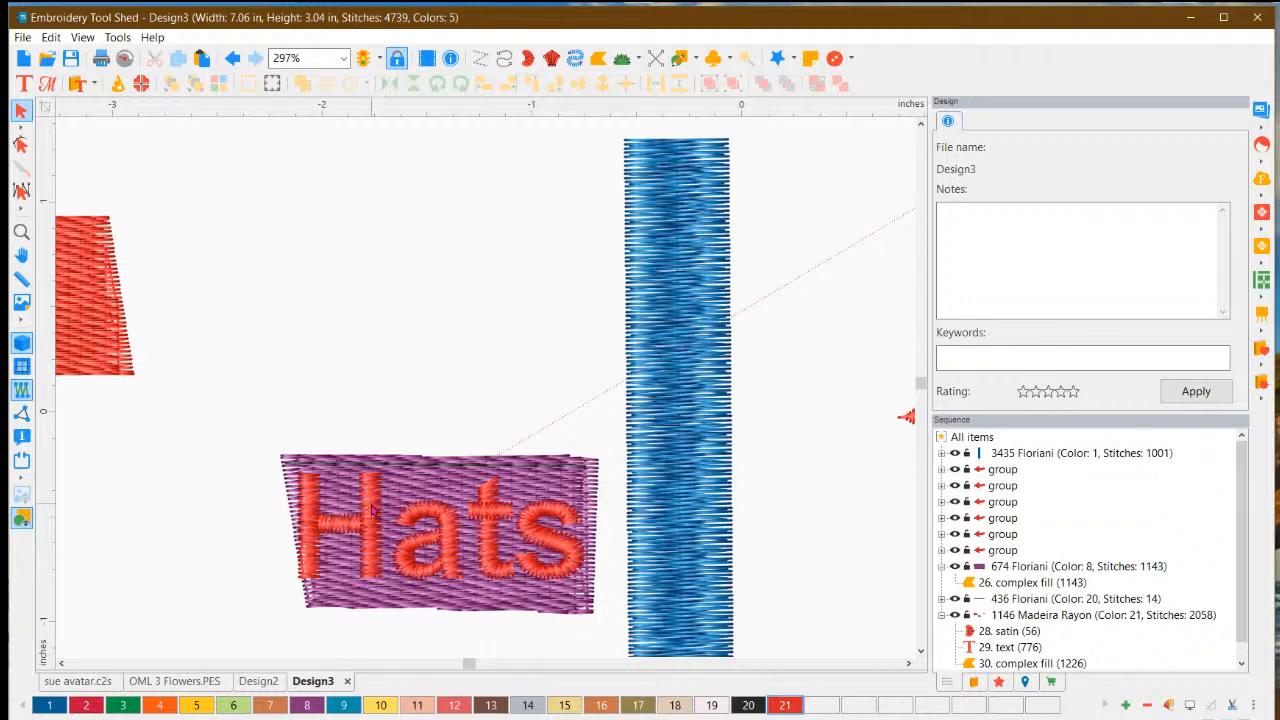
Move the Hats lettering above the purple block and bring the red Tatami block close to the left of the lettering.
drag(372, 510, 358, 263)
click(456, 407)
click(132, 368)
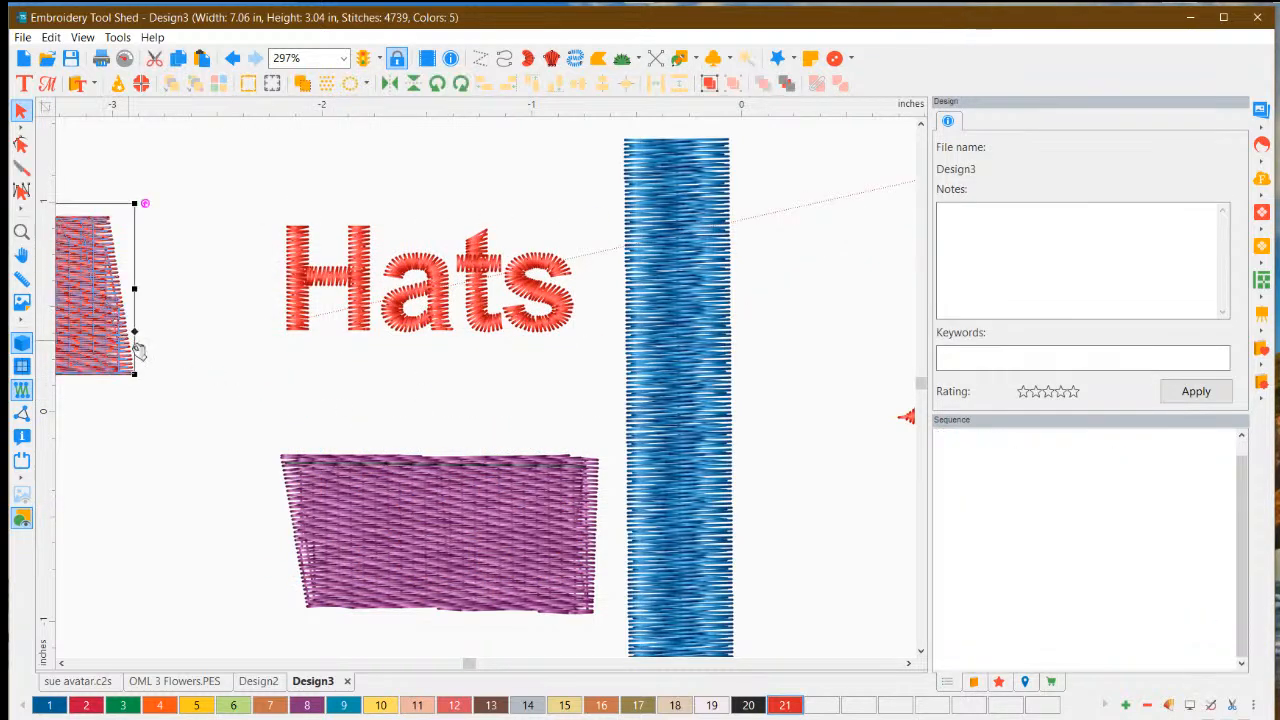
drag(132, 370, 111, 348)
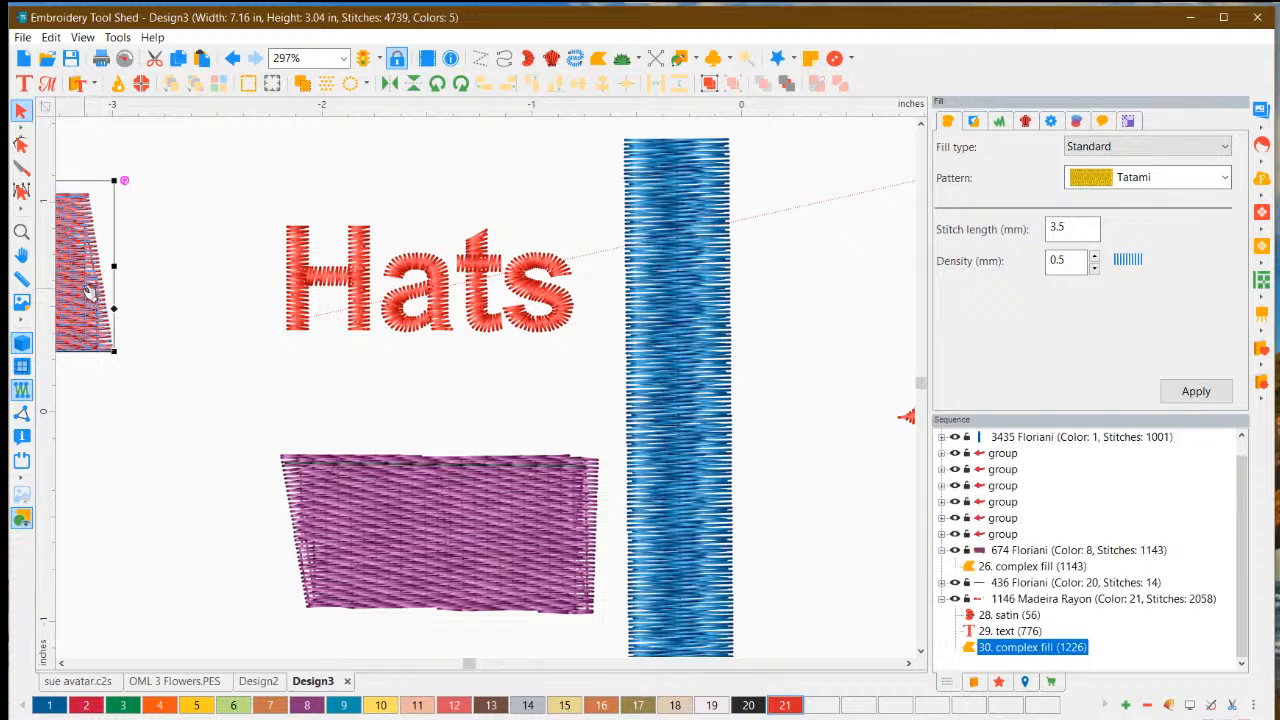
drag(91, 290, 229, 354)
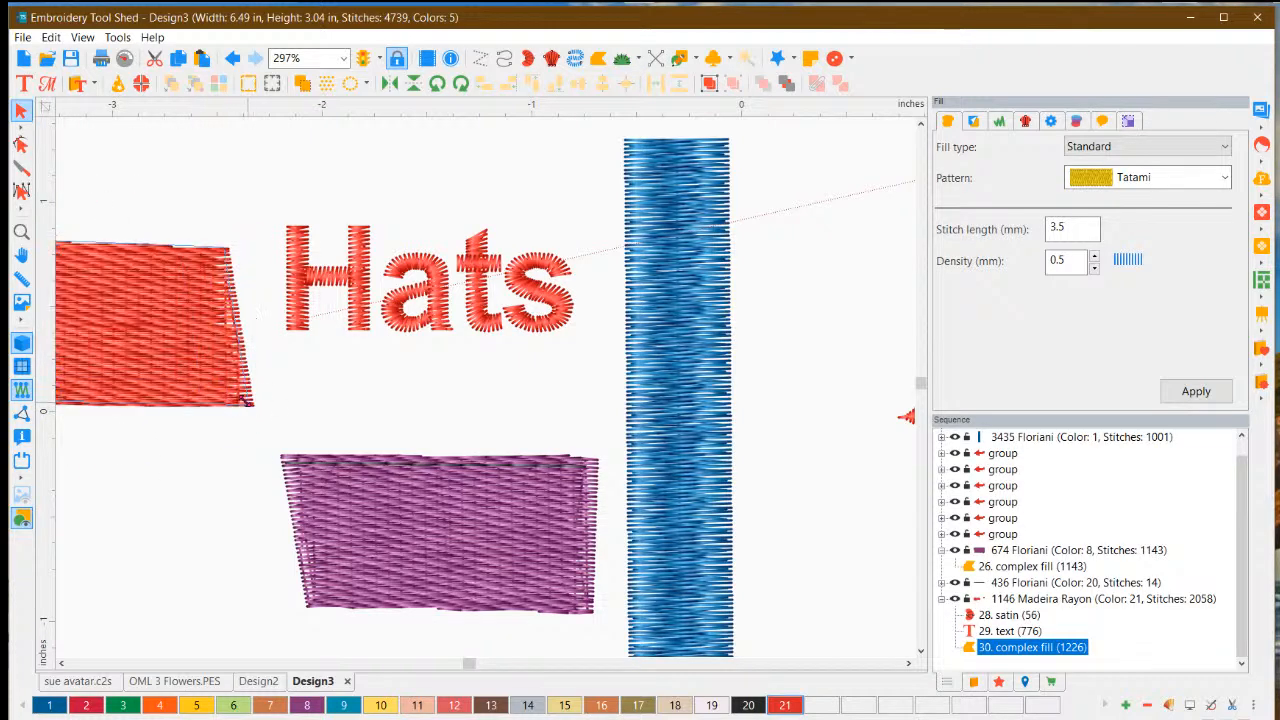
Shrink the red Tatami block to about 1 in wide and 0.5 in tall and place it inside the purple block.
drag(128, 343, 127, 342)
drag(96, 287, 508, 523)
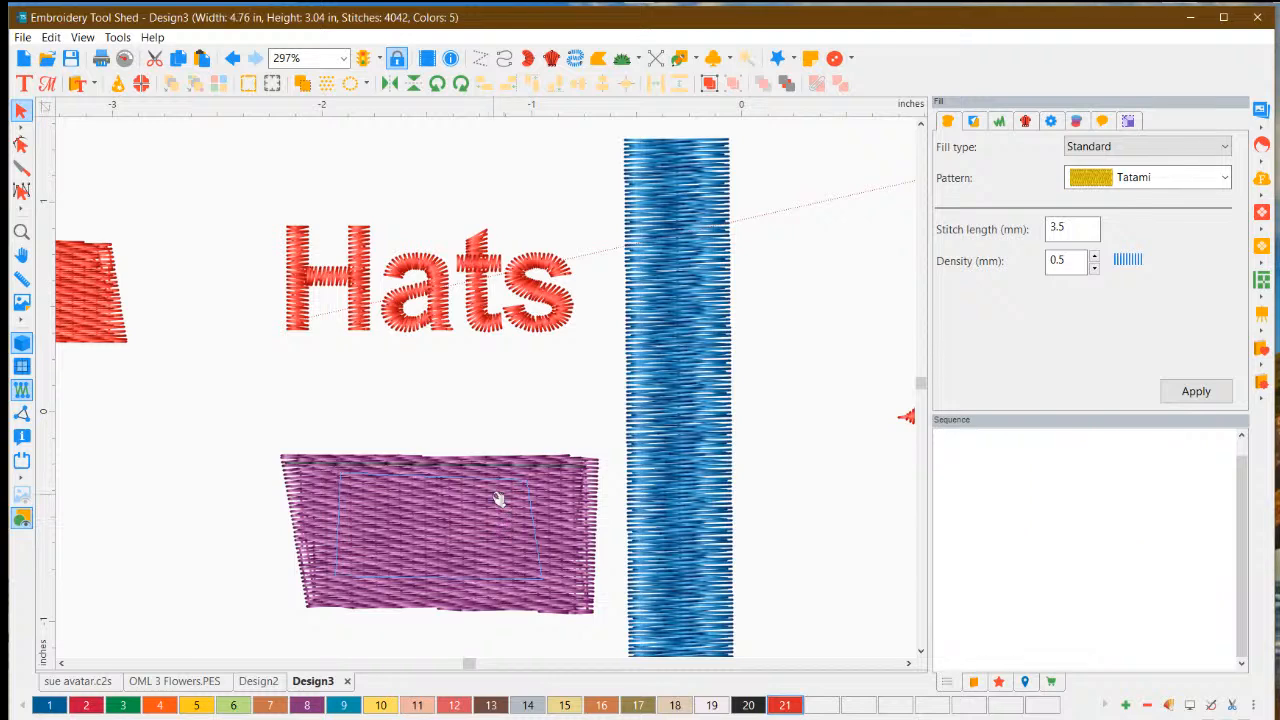
click(197, 439)
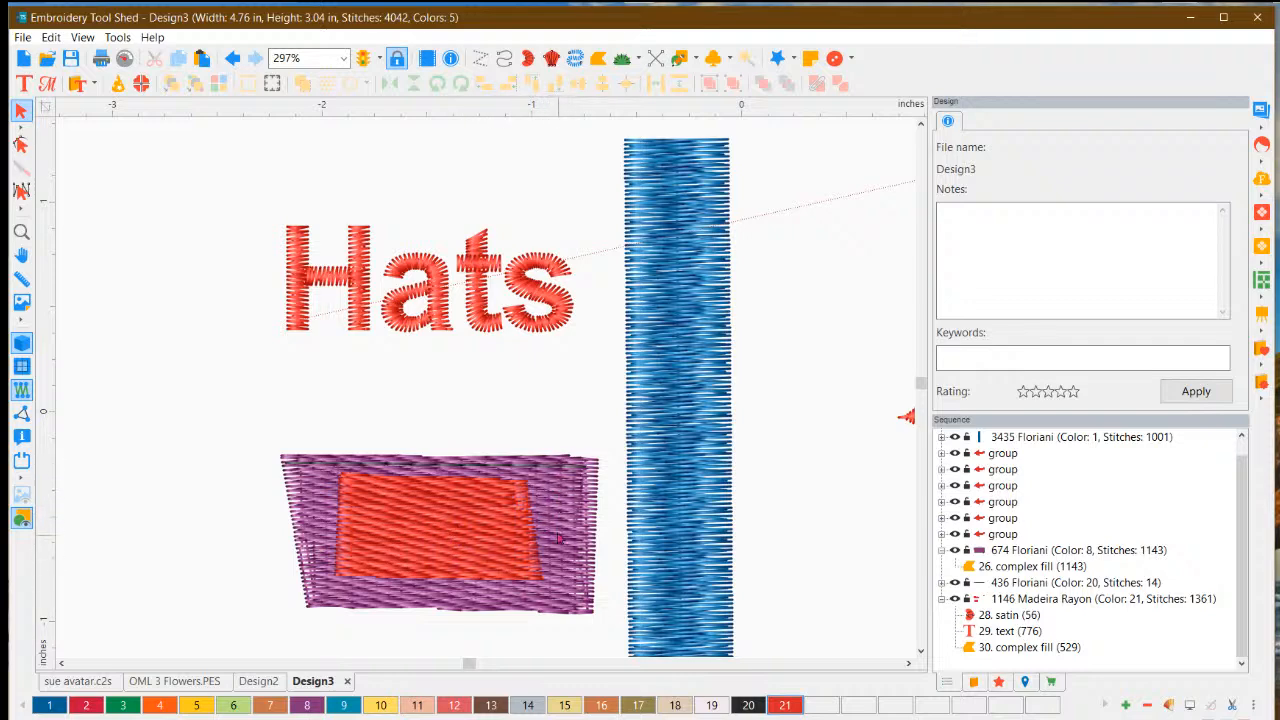
Move the Hats lettering about 0.13 in left and 0.12 in down, away from the blue column.
click(452, 523)
click(372, 510)
click(485, 396)
click(533, 312)
drag(535, 311, 509, 319)
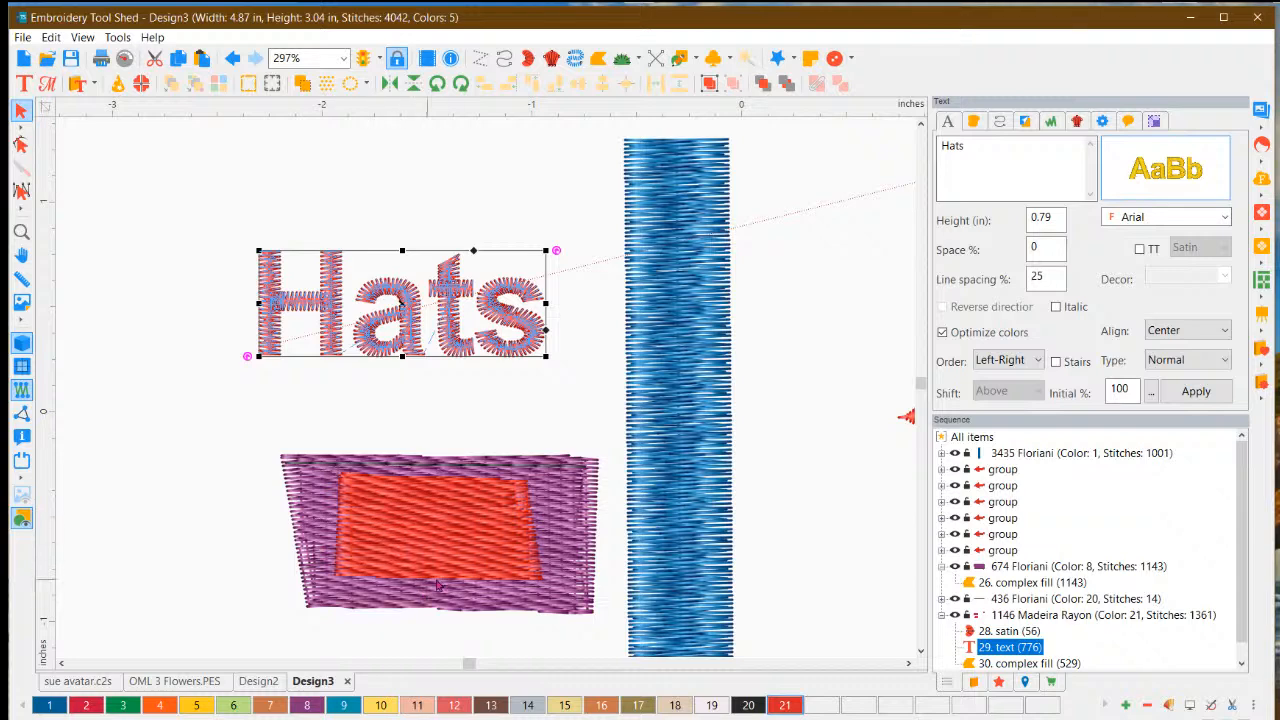
Review the pull and push compensation settings of the Hats lettering.
click(543, 431)
click(456, 341)
click(1050, 121)
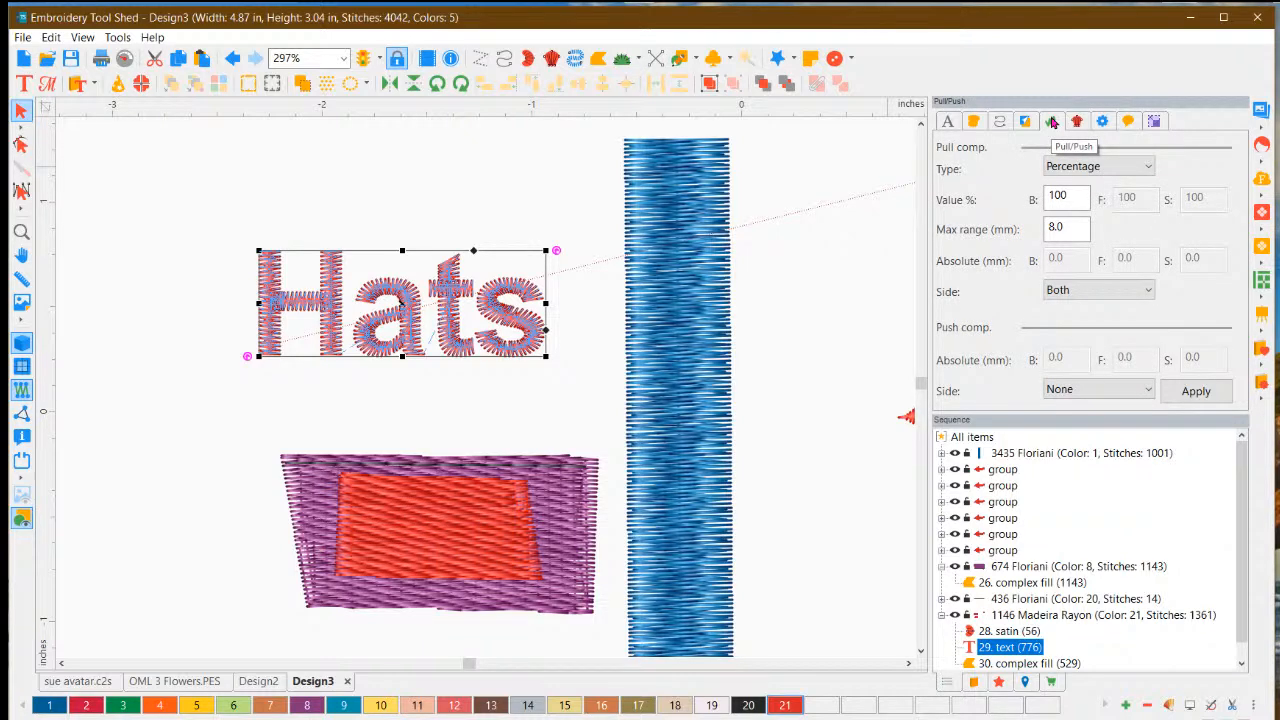
click(532, 188)
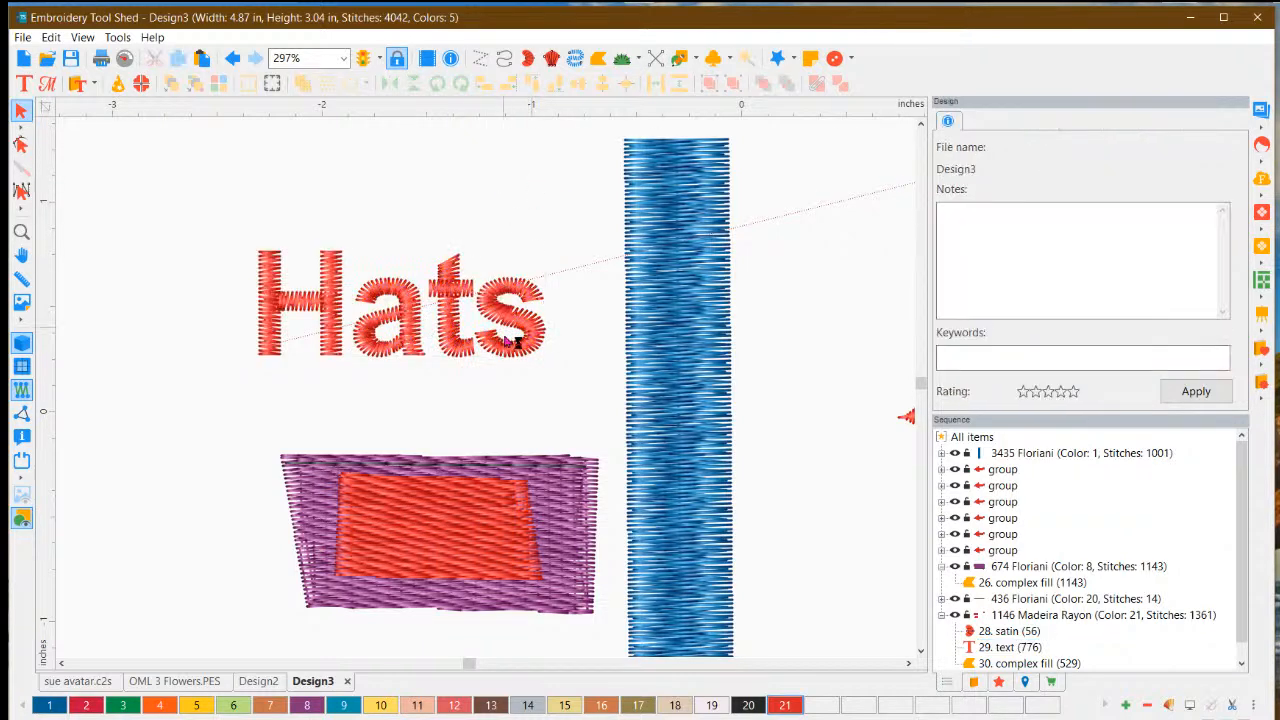
Examine the Hats lettering's satin strokes up close and check its width and height in the Transform properties.
scroll(445, 357, up, 4)
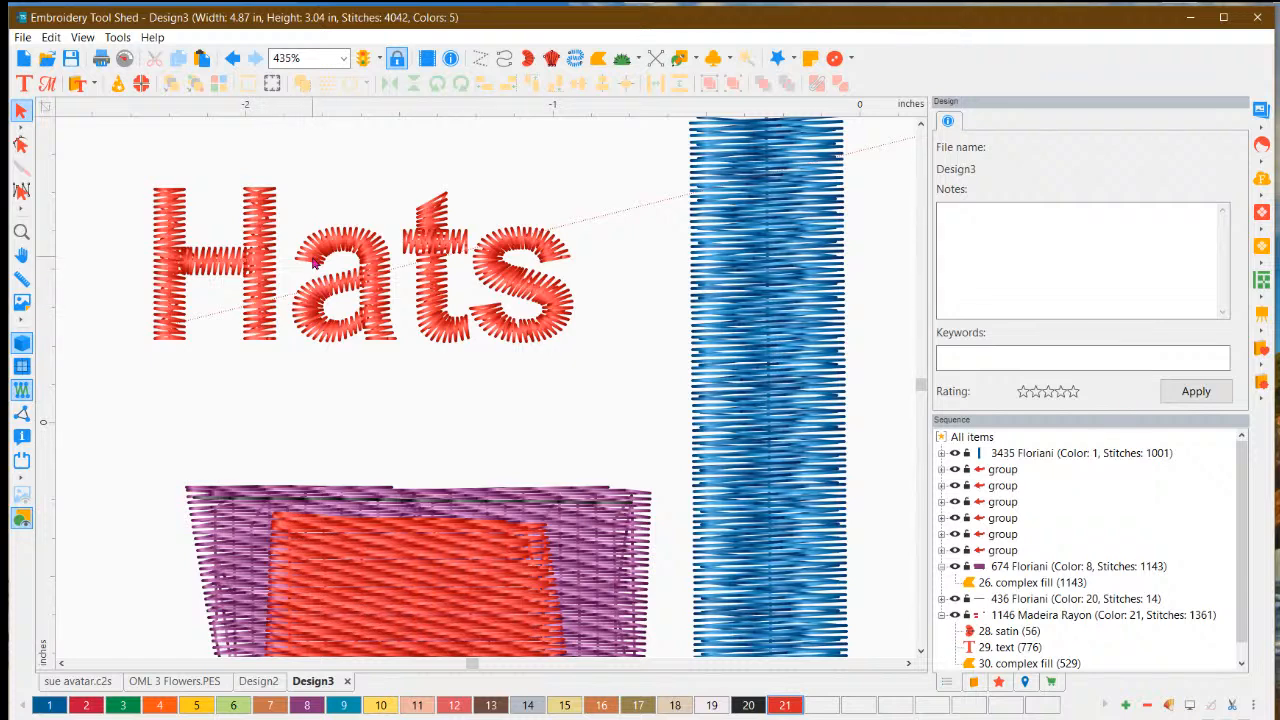
click(370, 306)
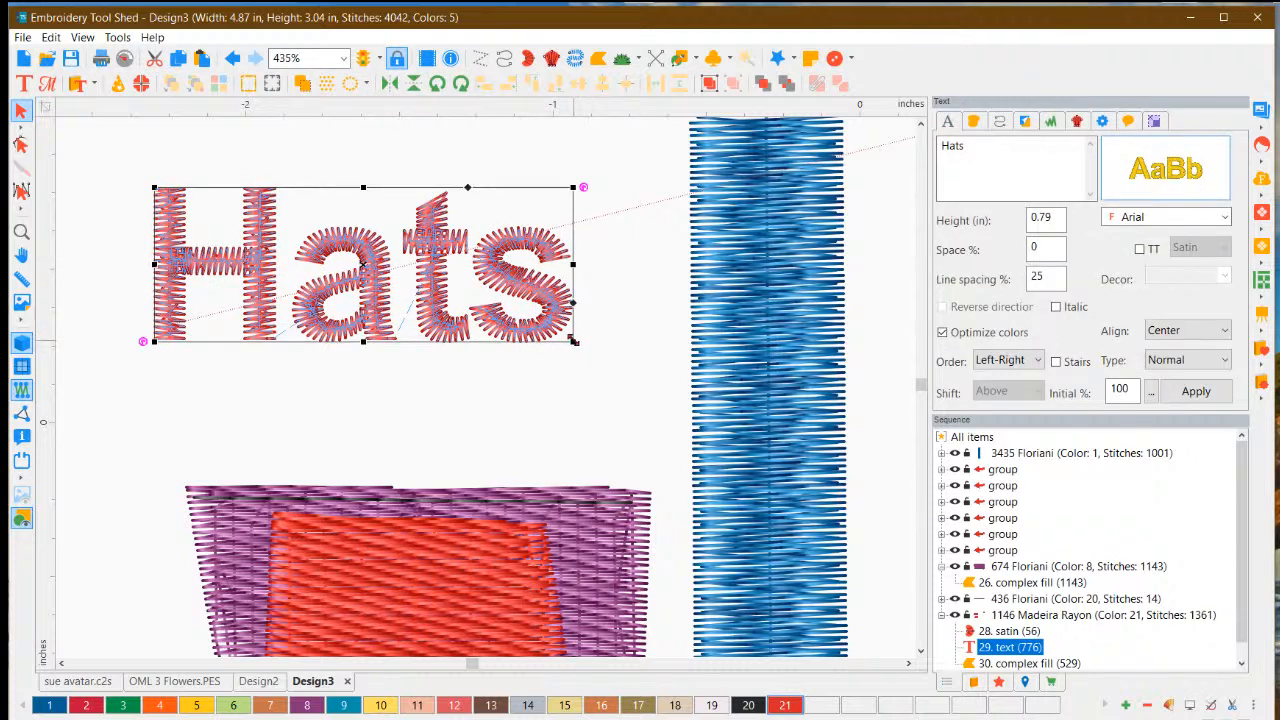
click(515, 390)
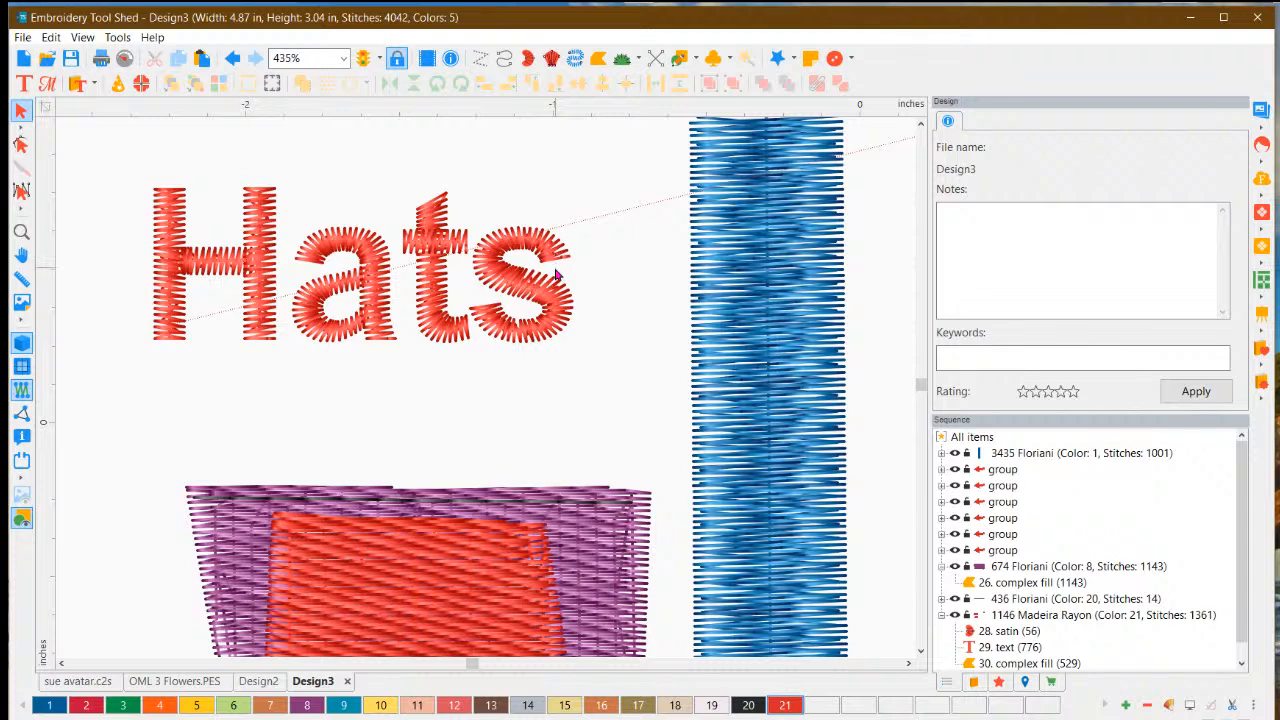
click(530, 336)
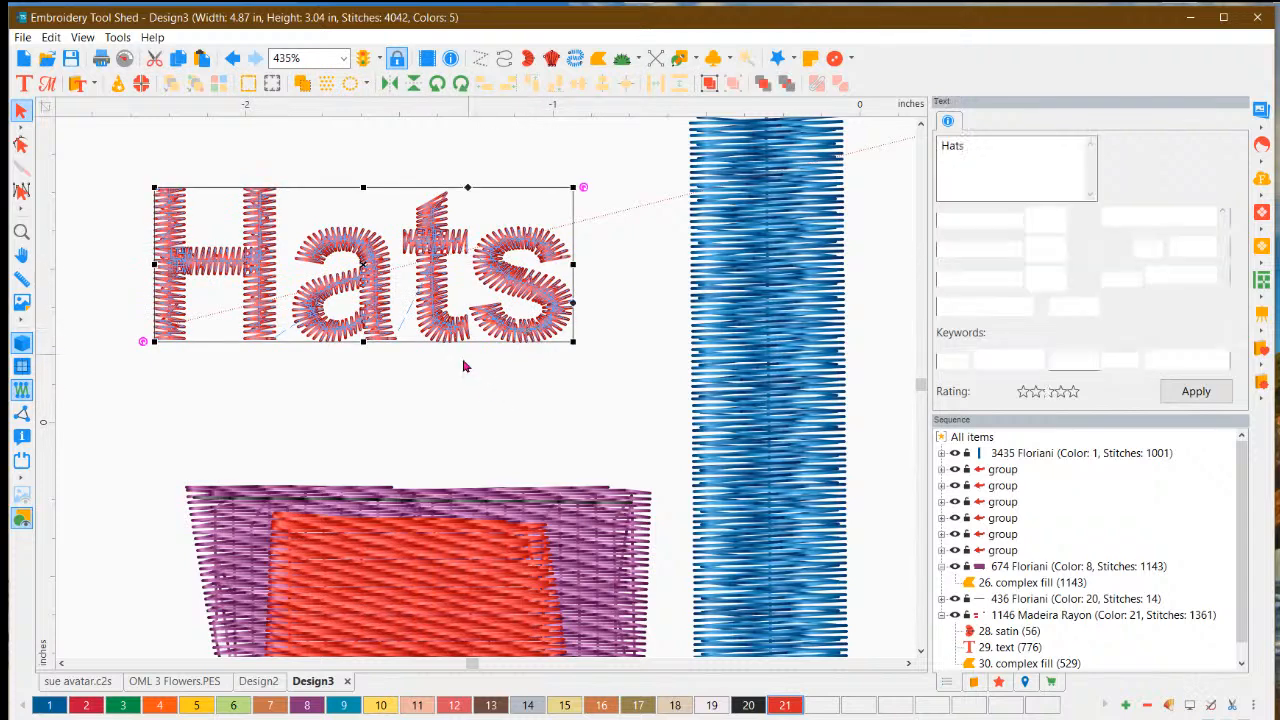
click(463, 366)
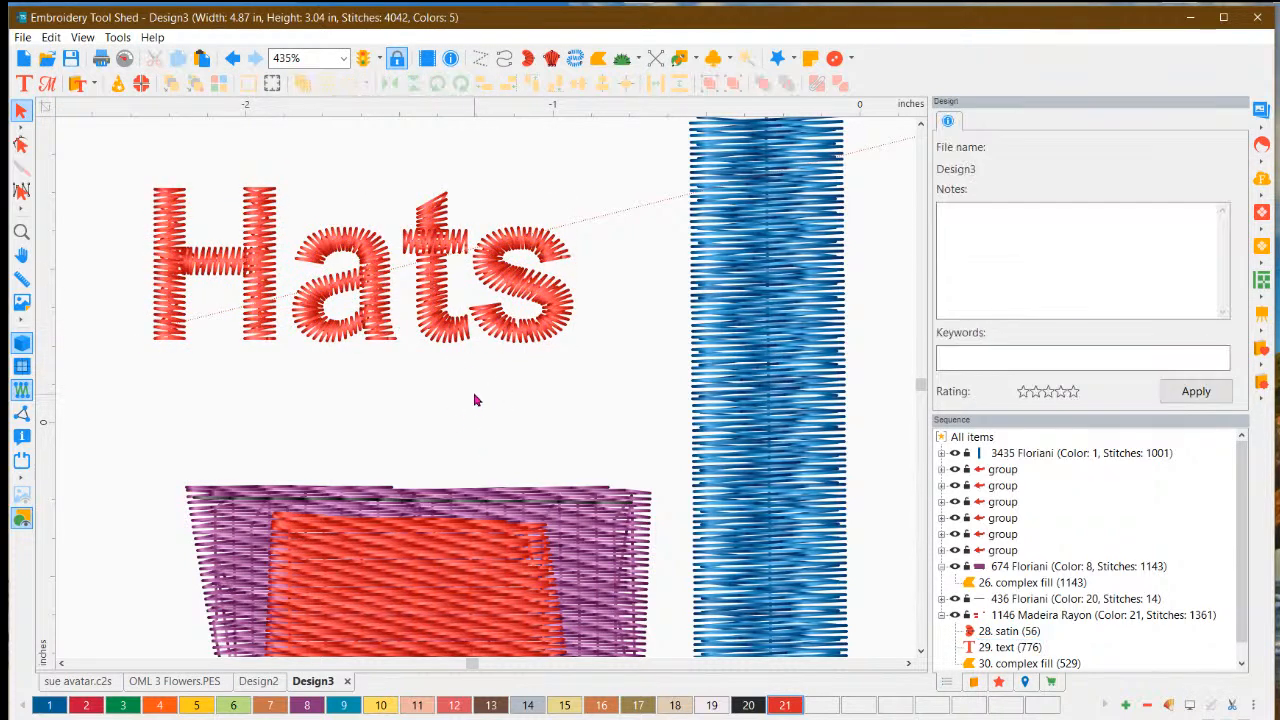
scroll(450, 343, down, 1)
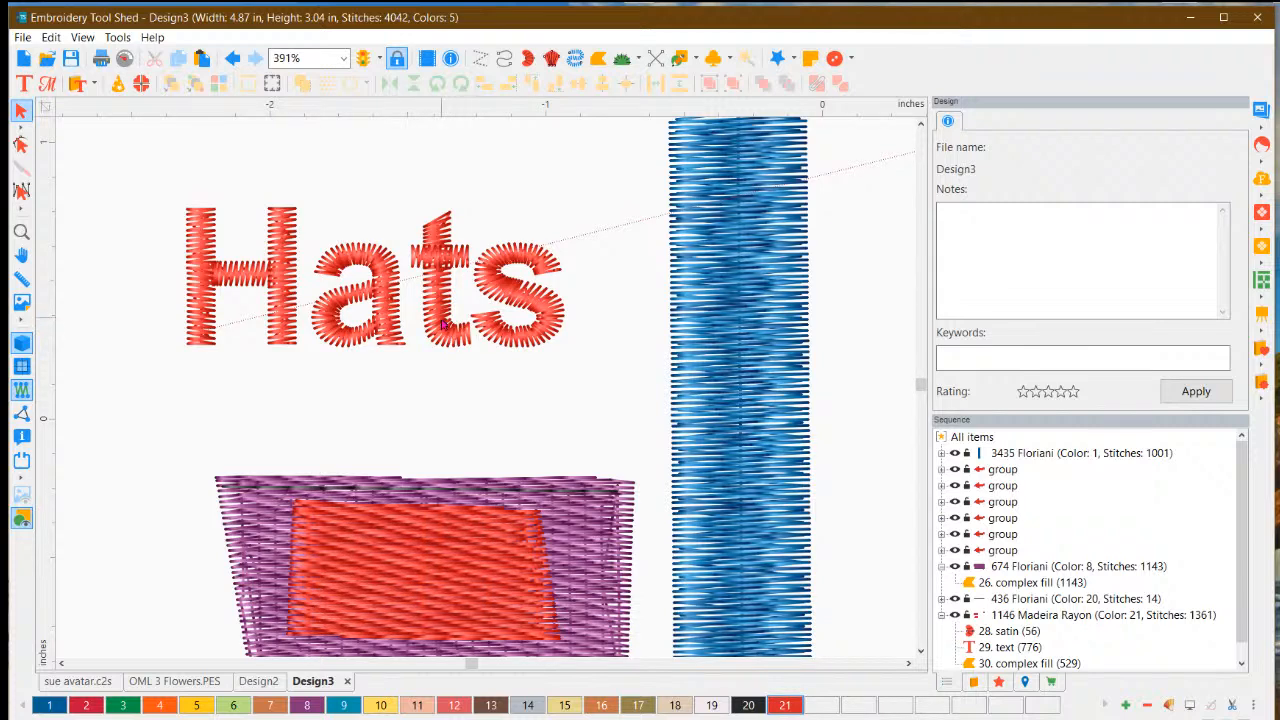
click(447, 334)
scroll(450, 314, up, 1)
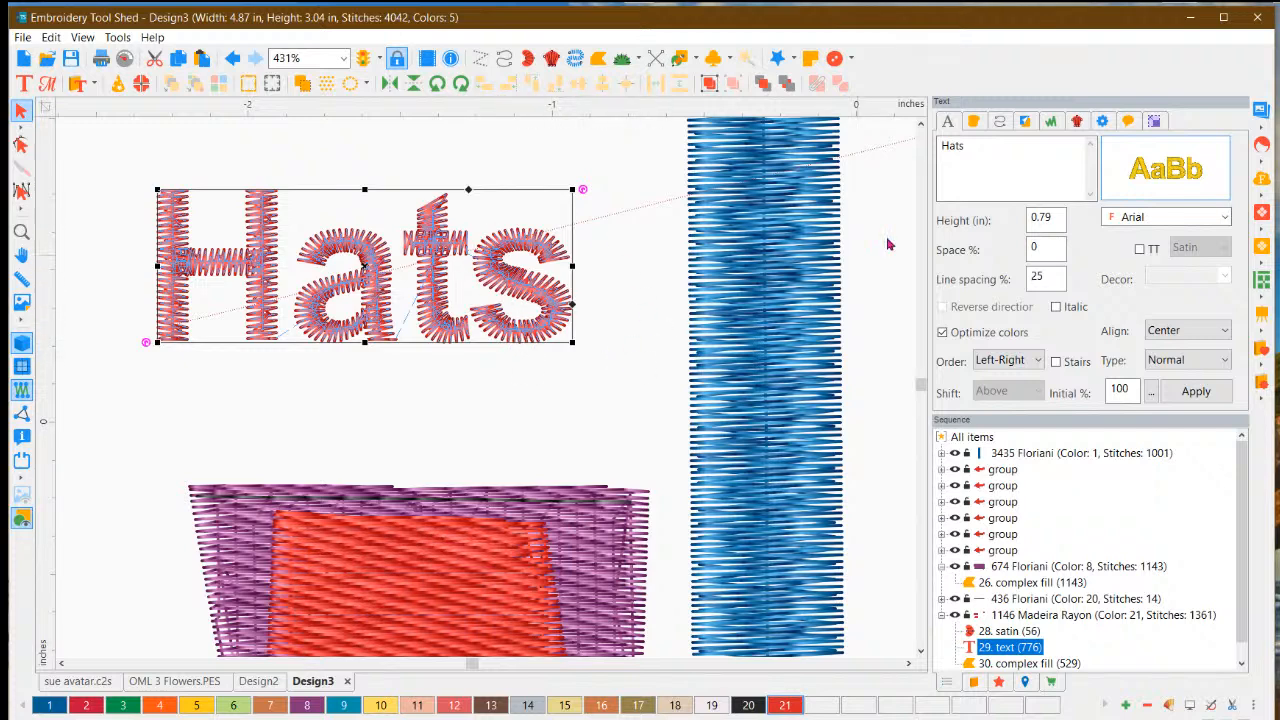
click(1155, 121)
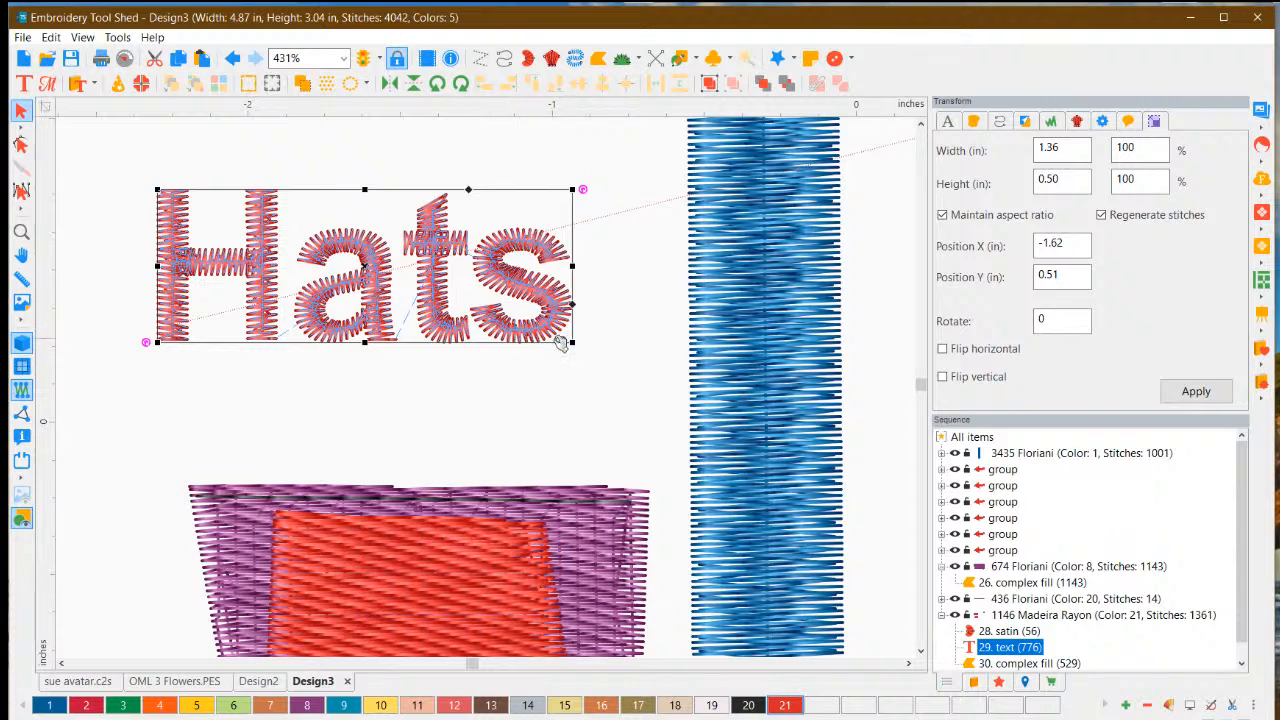
Enlarge the Hats lettering proportionally to about 2.9 in wide and 1.1 in tall, keeping it beside the blue column.
drag(571, 343, 663, 435)
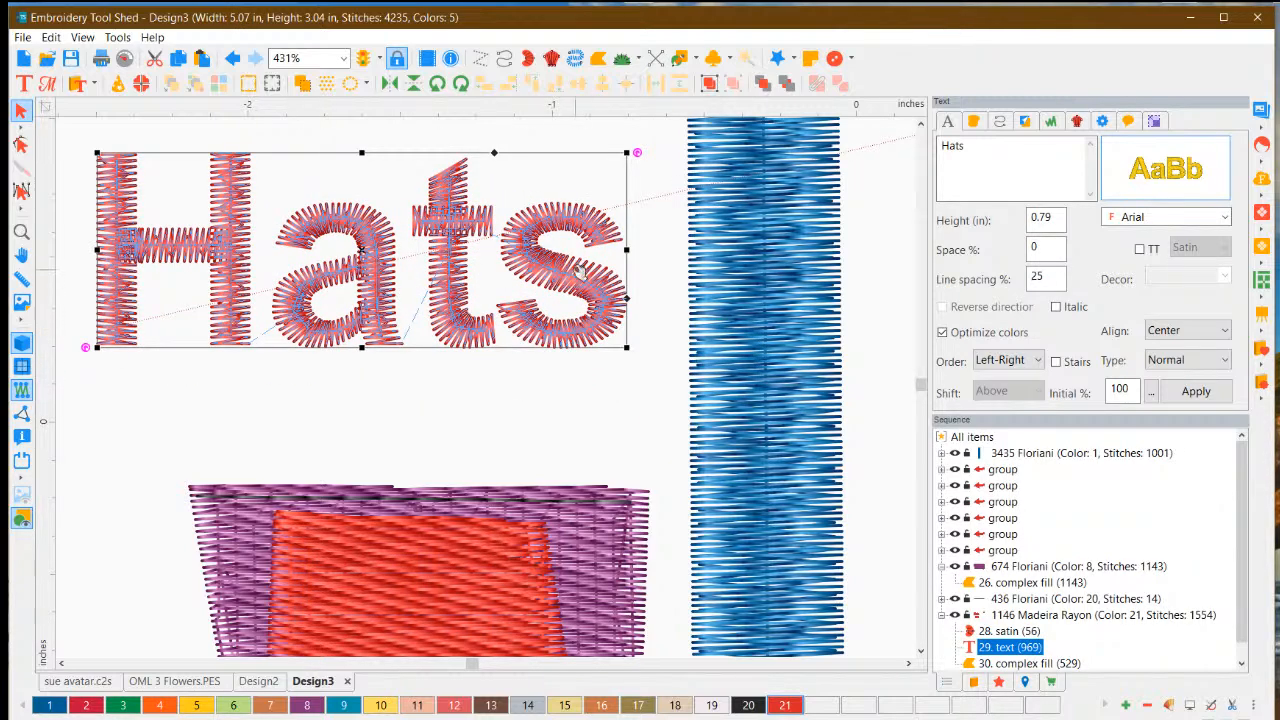
scroll(529, 254, down, 3)
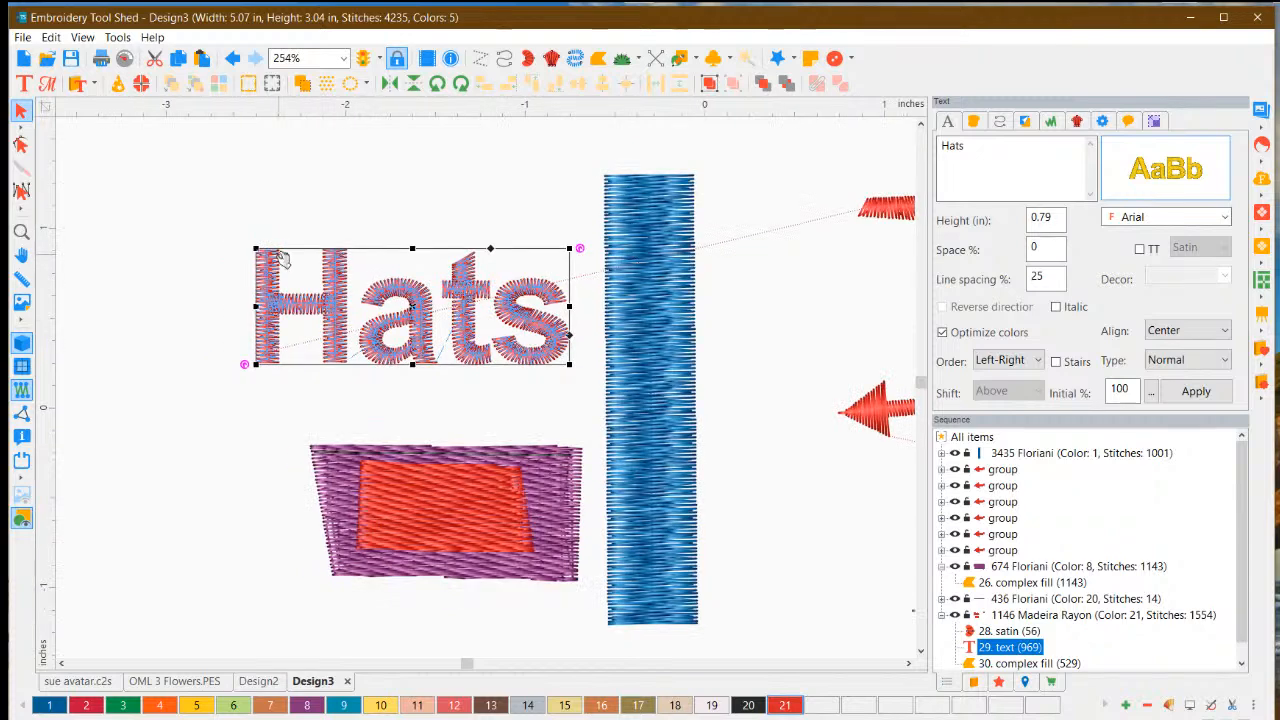
drag(258, 252, 86, 84)
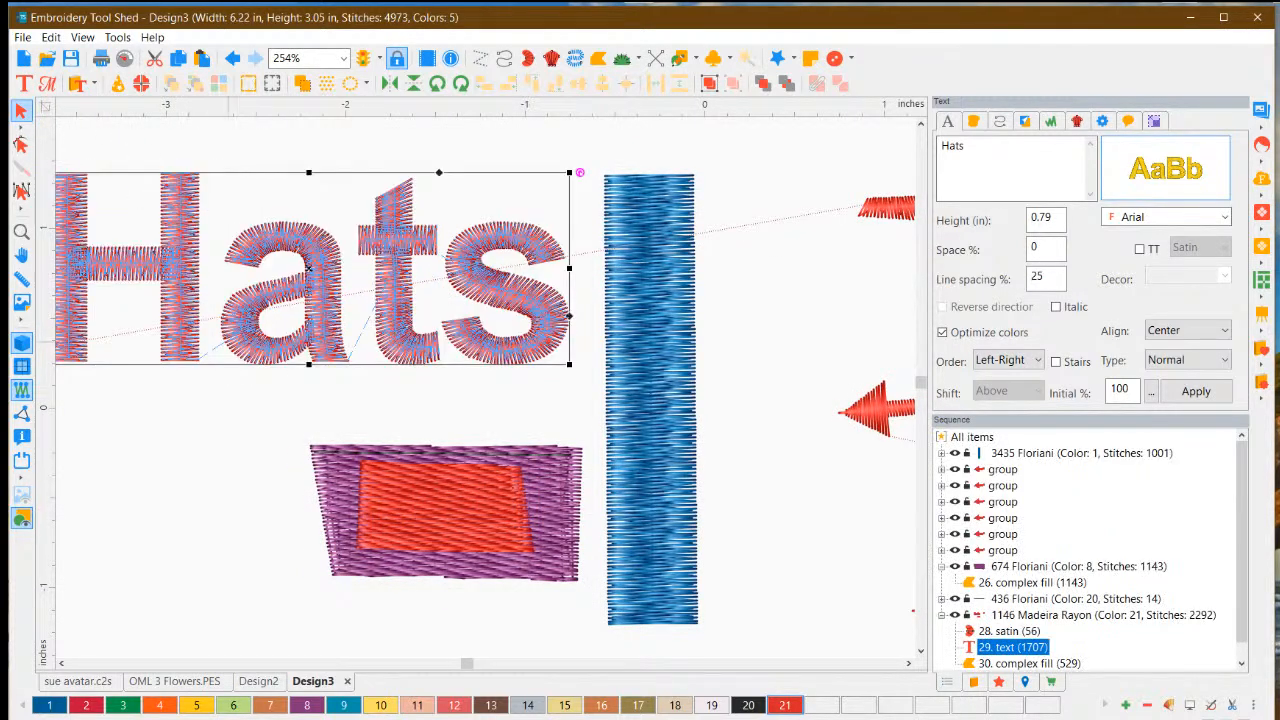
click(232, 433)
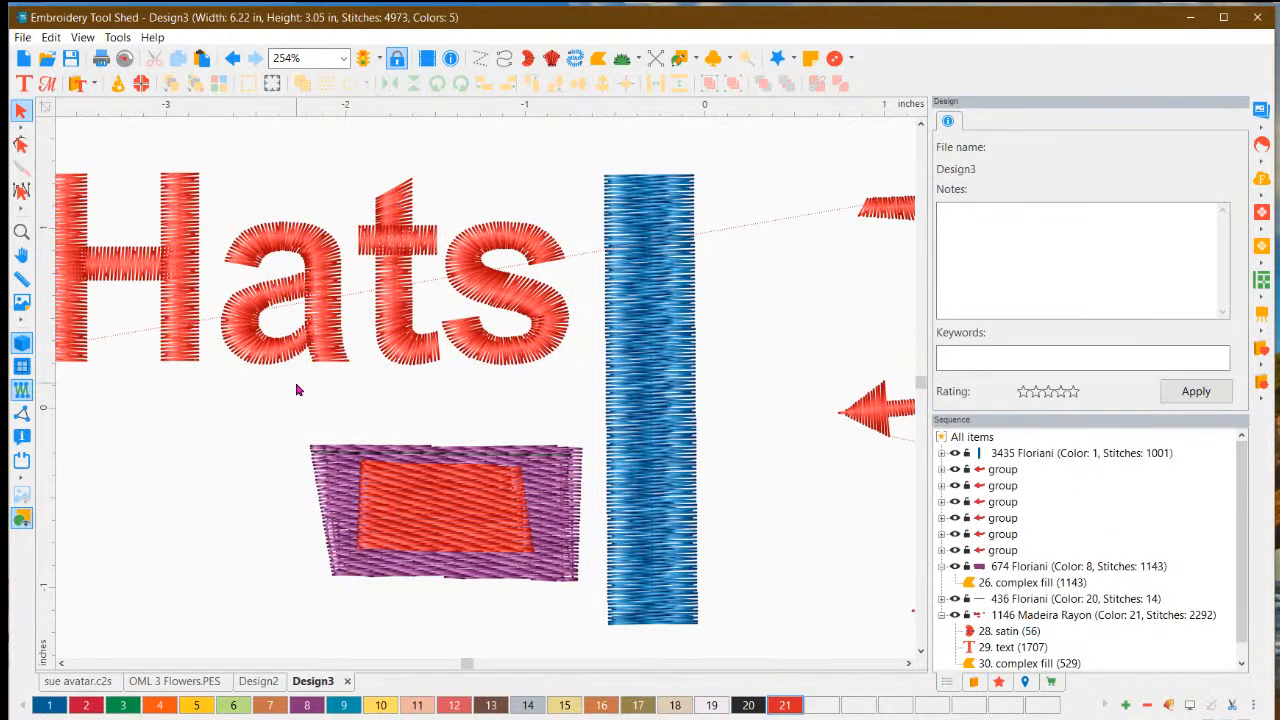
Turn off the 3D stitch rendering and inspect the stitch lines and underlay of the lettering and blocks.
click(22, 344)
scroll(238, 370, up, 5)
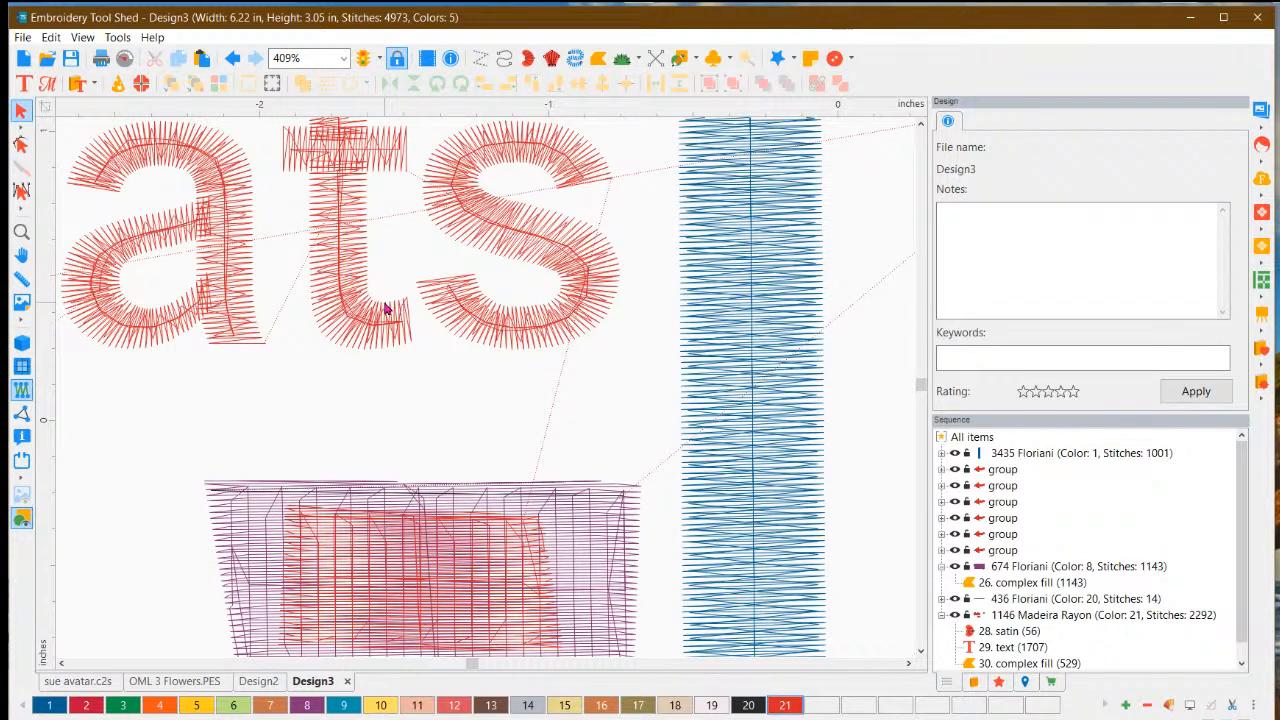
scroll(448, 373, down, 2)
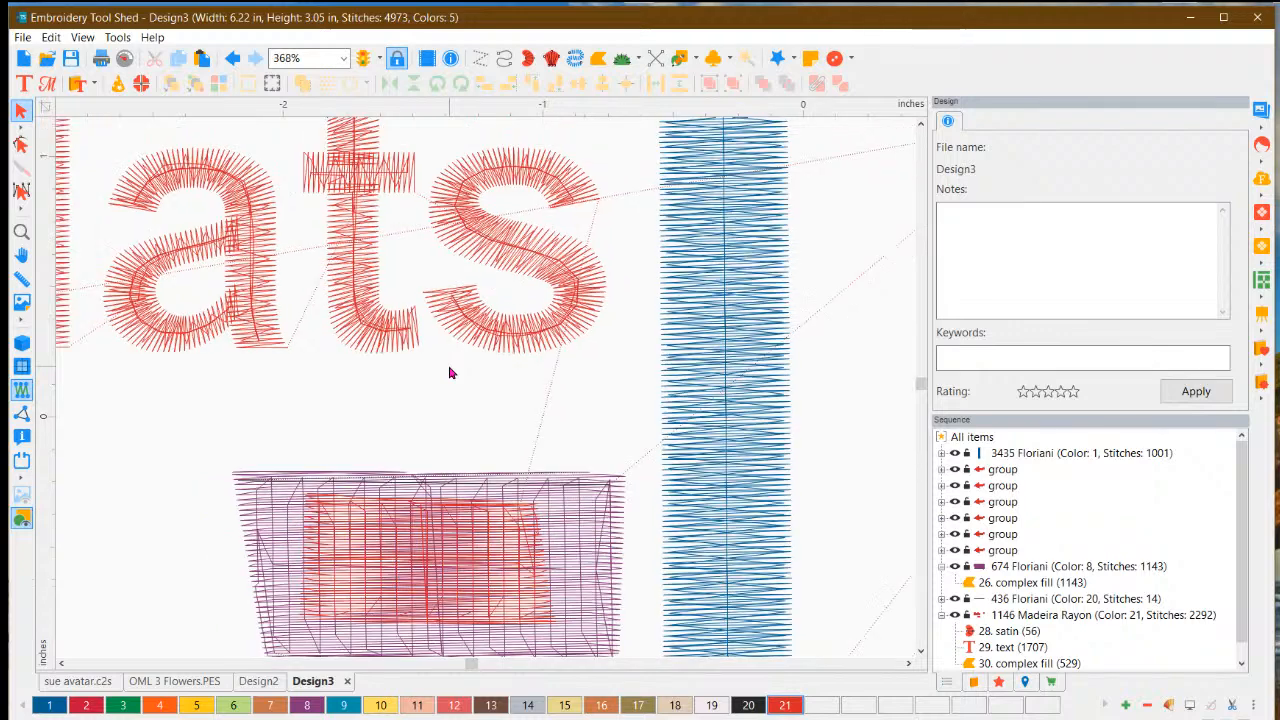
scroll(432, 378, down, 3)
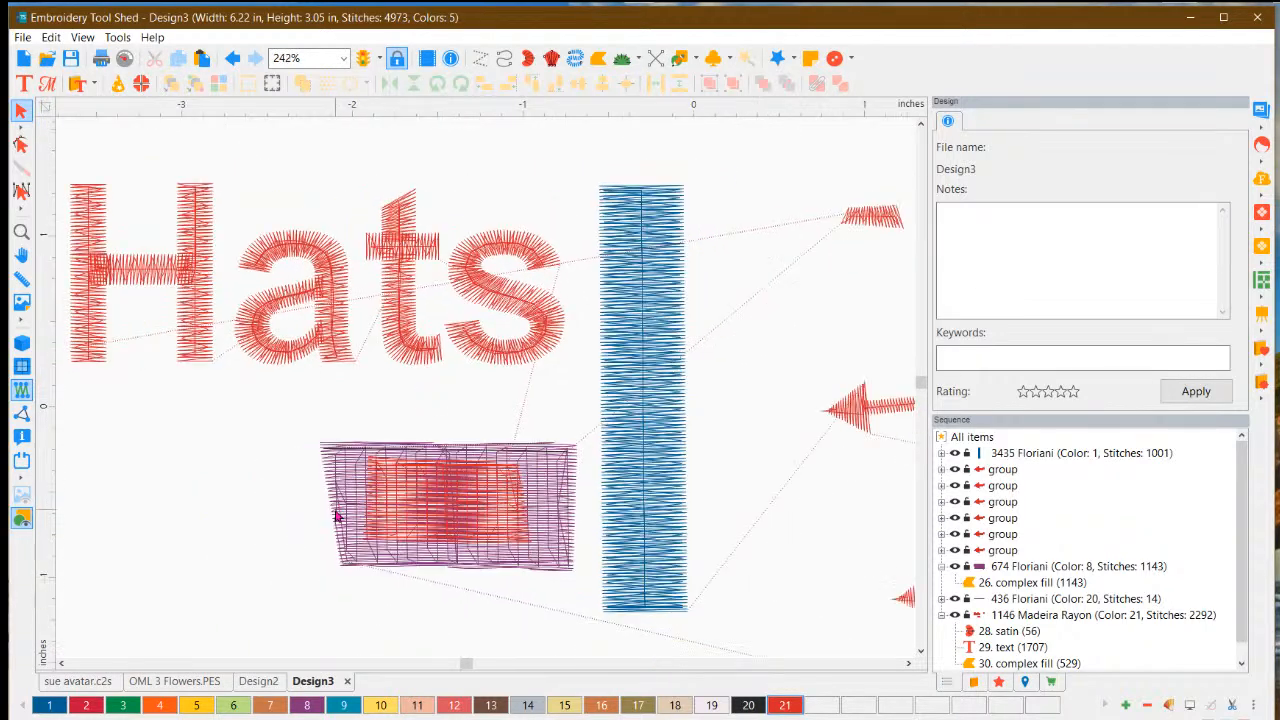
scroll(320, 546, up, 1)
Move the small red block about 1 in left so it overlaps the left edge of the purple block.
click(445, 539)
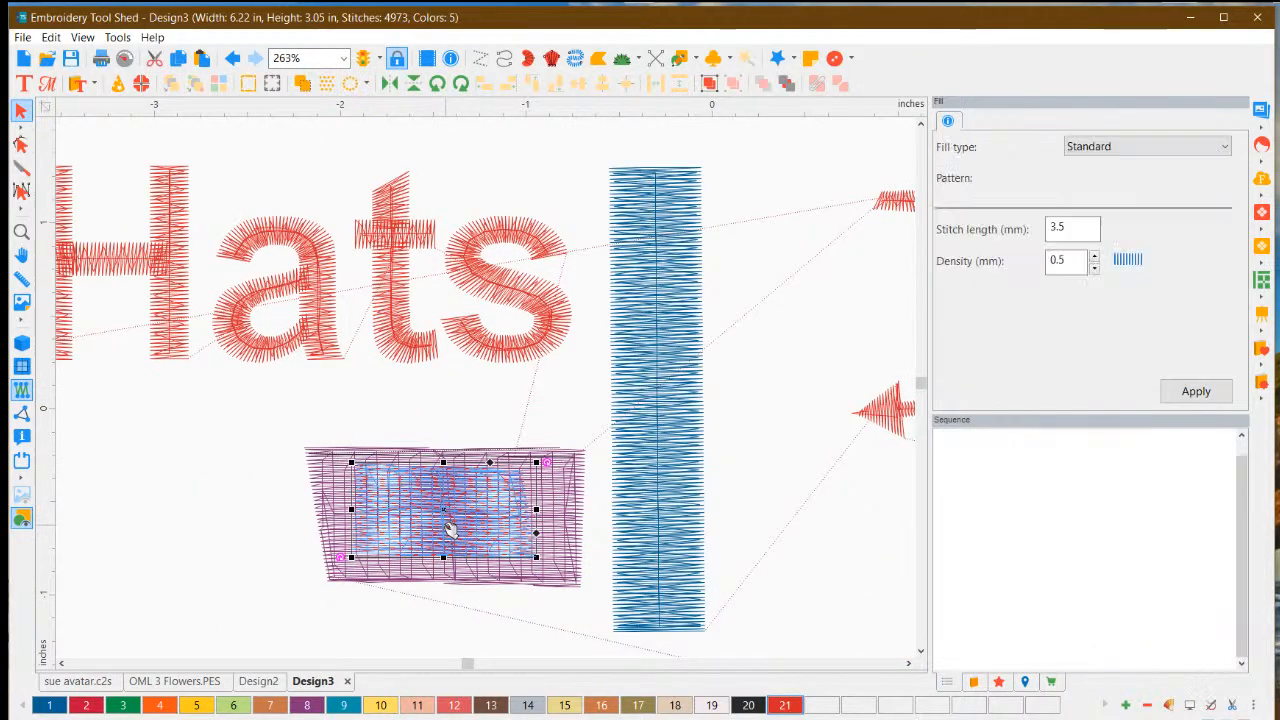
drag(456, 527, 282, 502)
click(351, 623)
click(264, 499)
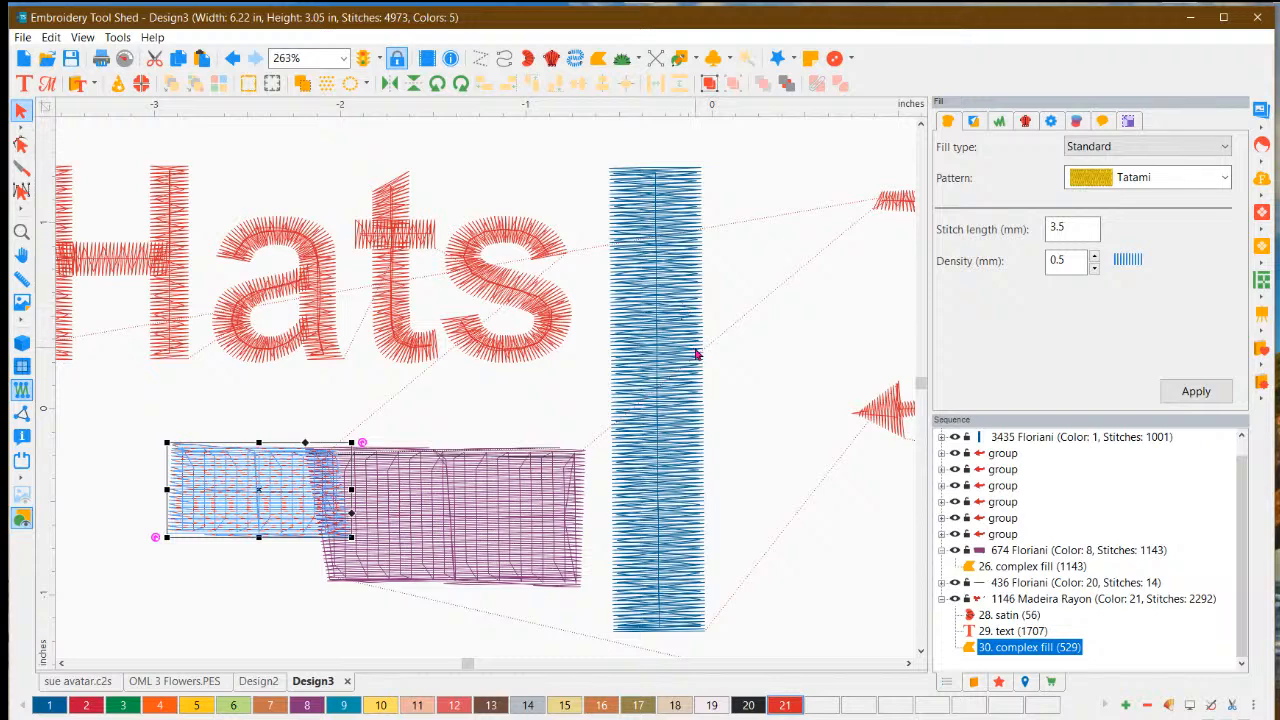
click(751, 342)
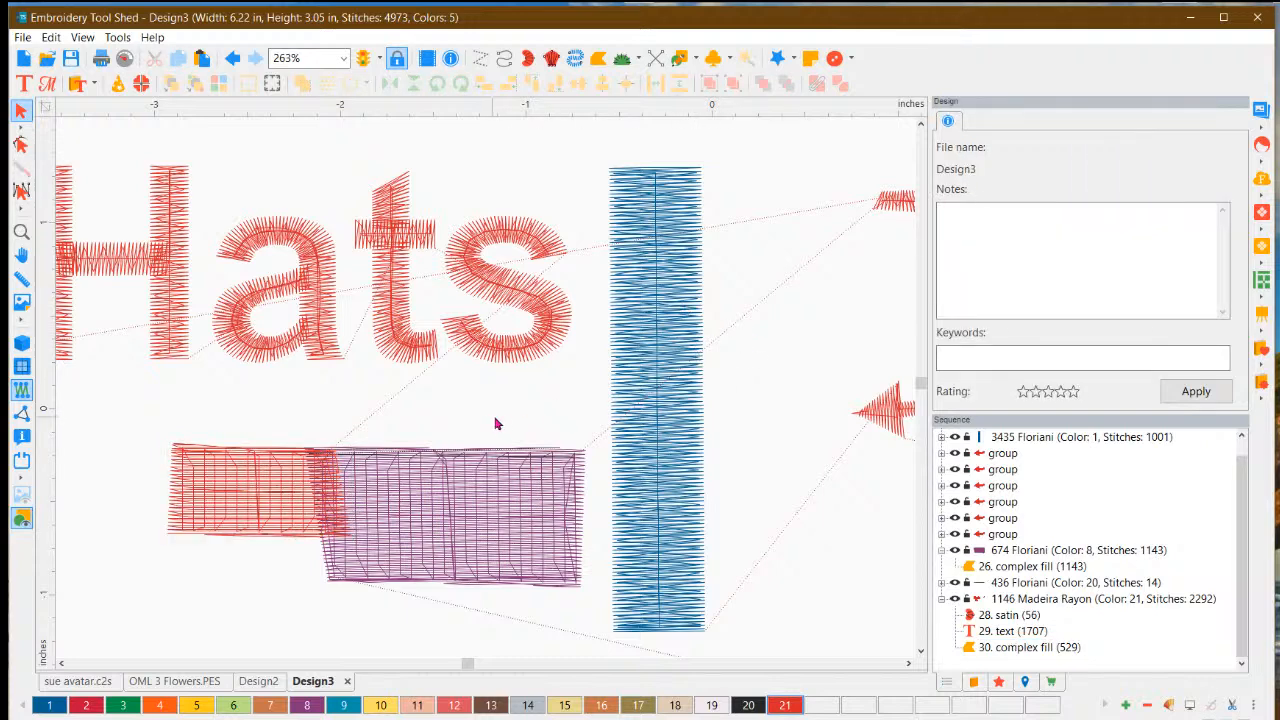
Examine the overlap between the red and purple blocks and the position of the purple fill beside them.
scroll(470, 422, down, 1)
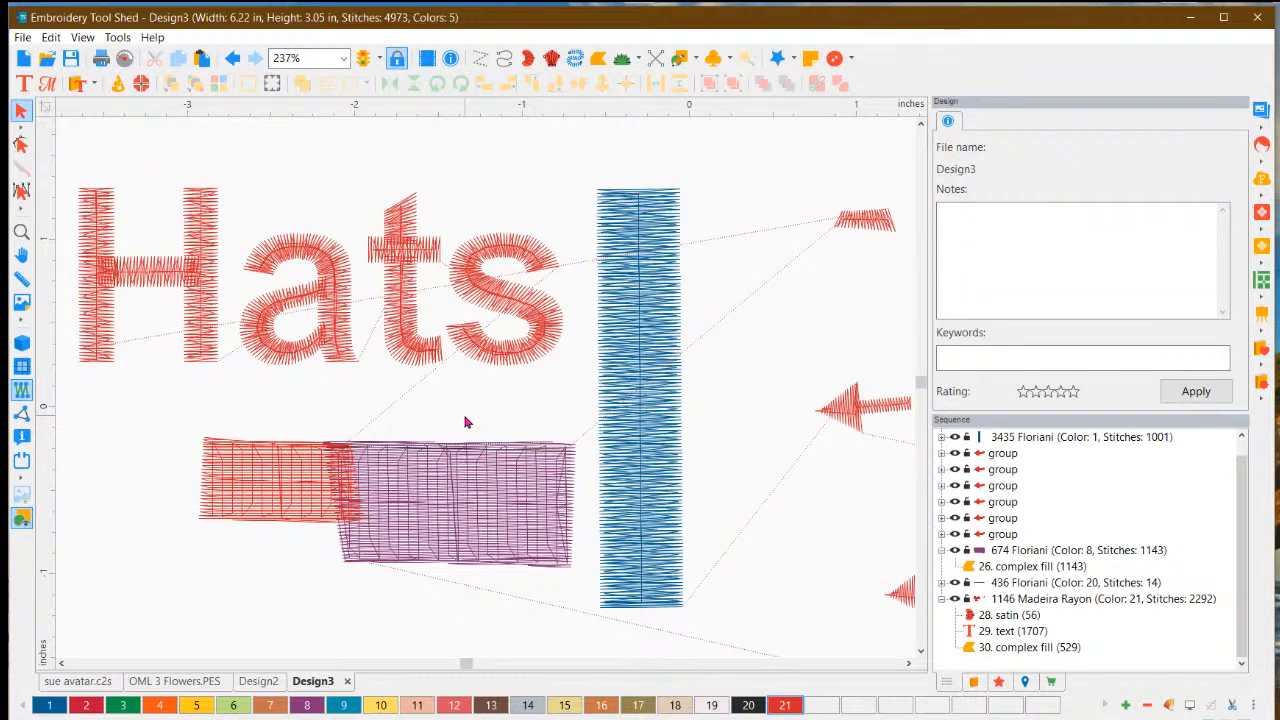
scroll(355, 430, down, 1)
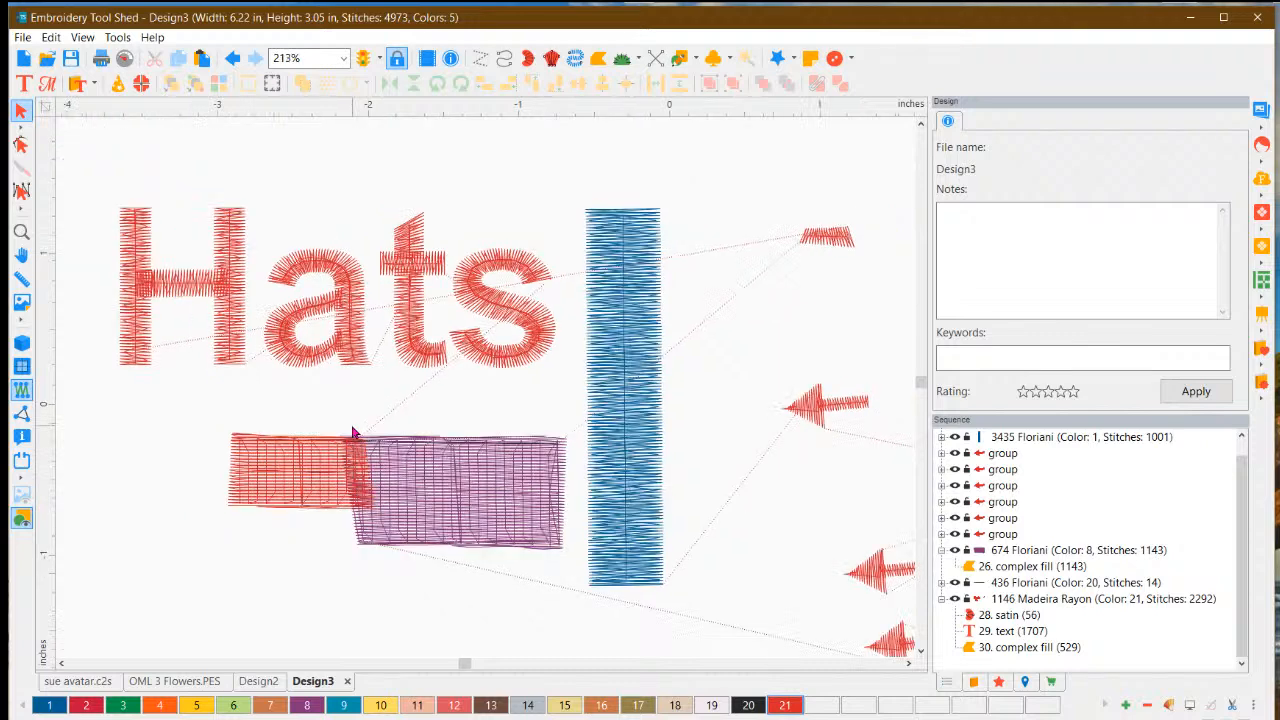
scroll(352, 432, down, 2)
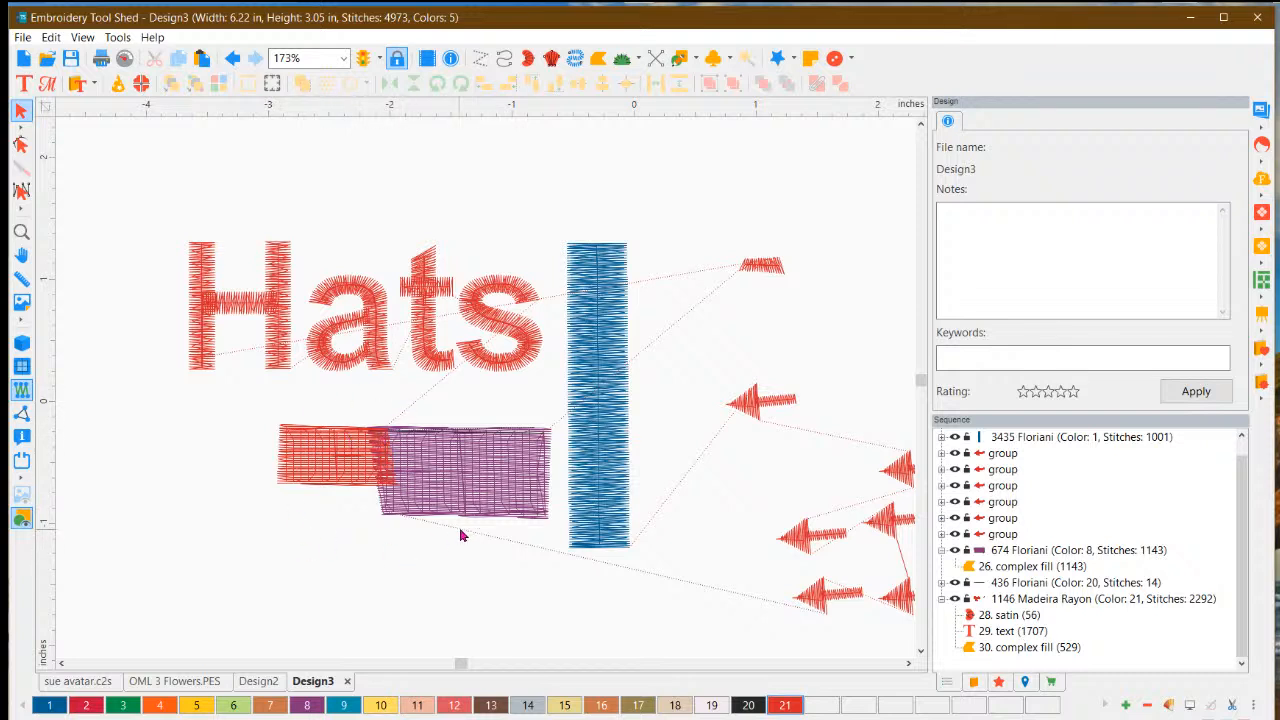
click(483, 492)
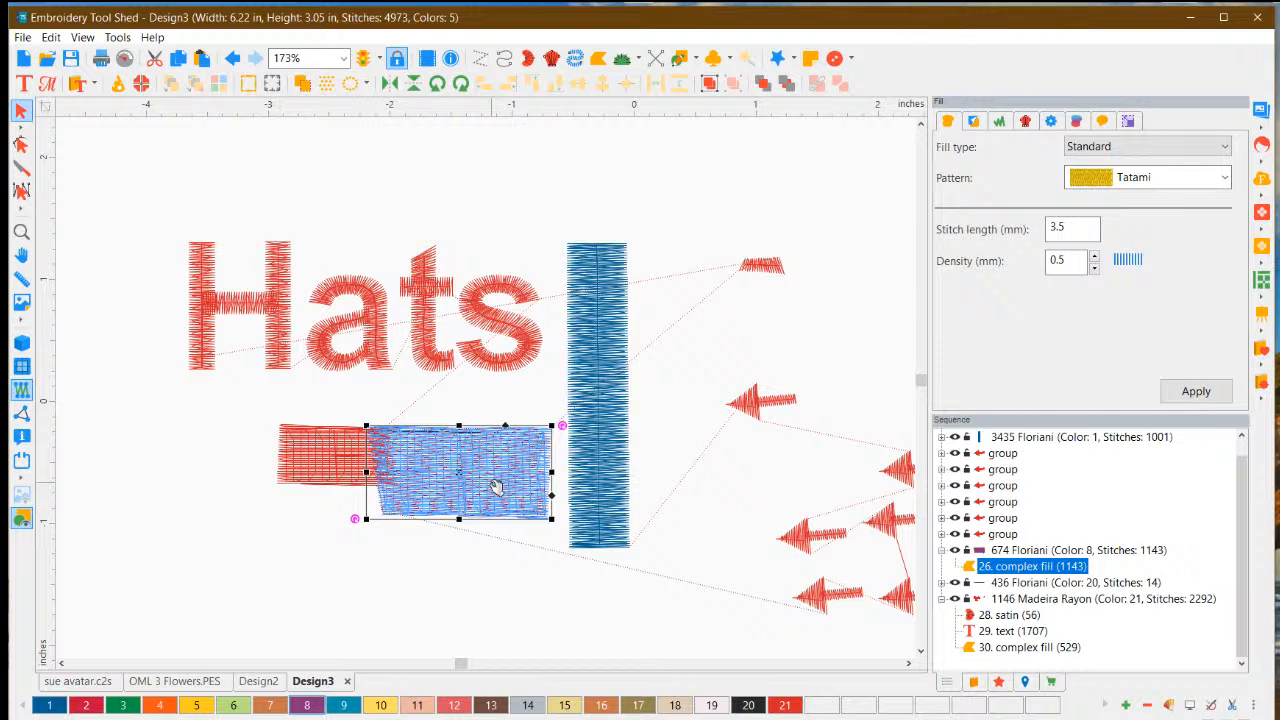
click(666, 495)
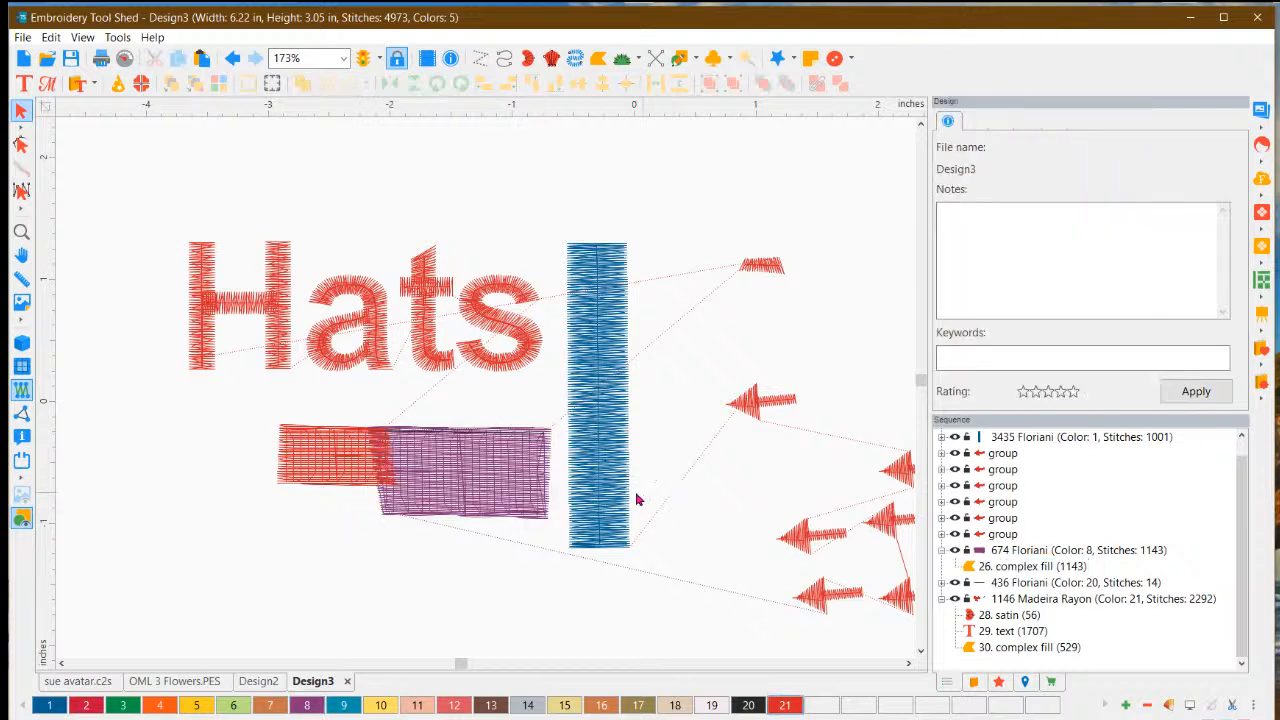
click(508, 479)
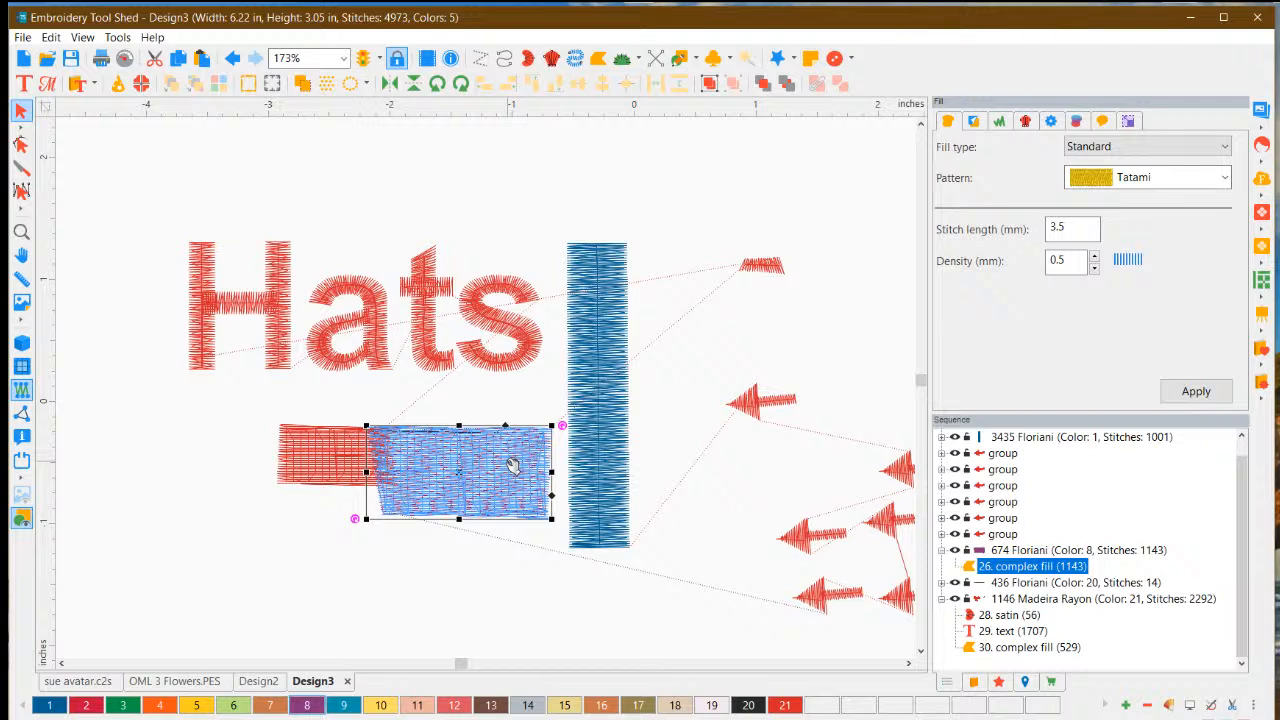
click(678, 506)
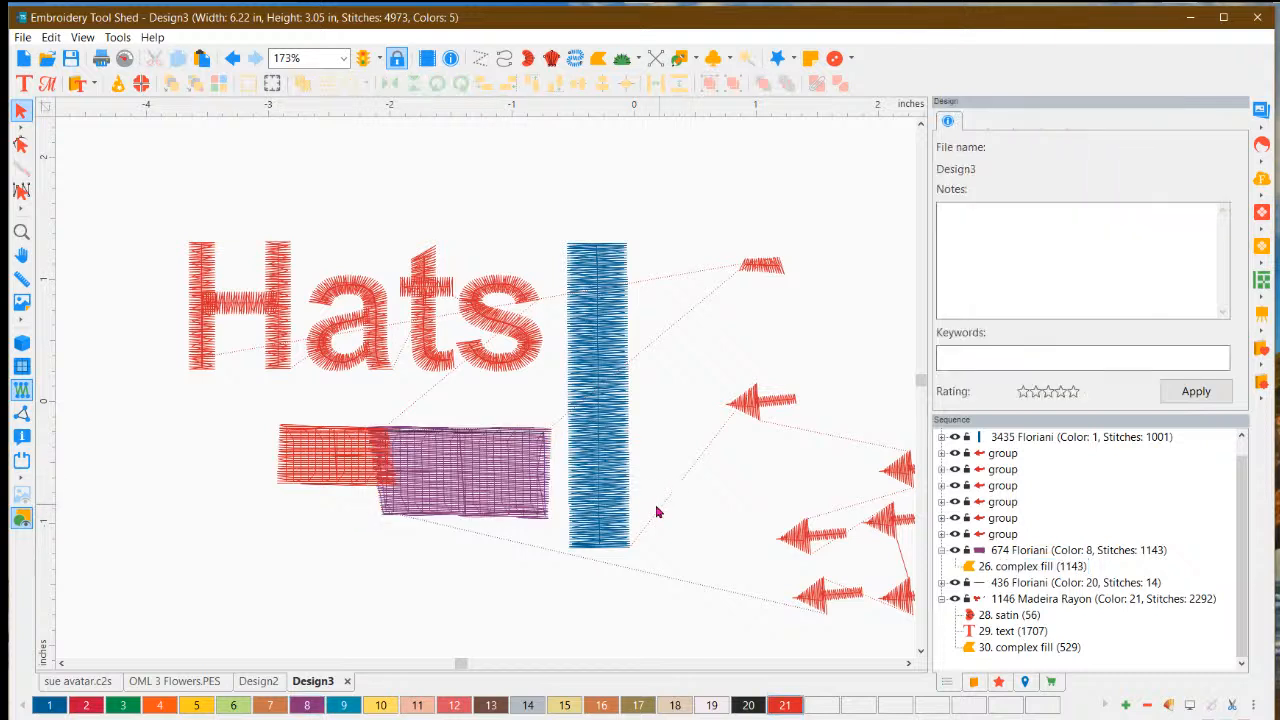
click(458, 481)
Enlarge the red block to about 1.4 by 0.7 in and shift it left, leaving a narrow overlap with the purple block.
click(337, 476)
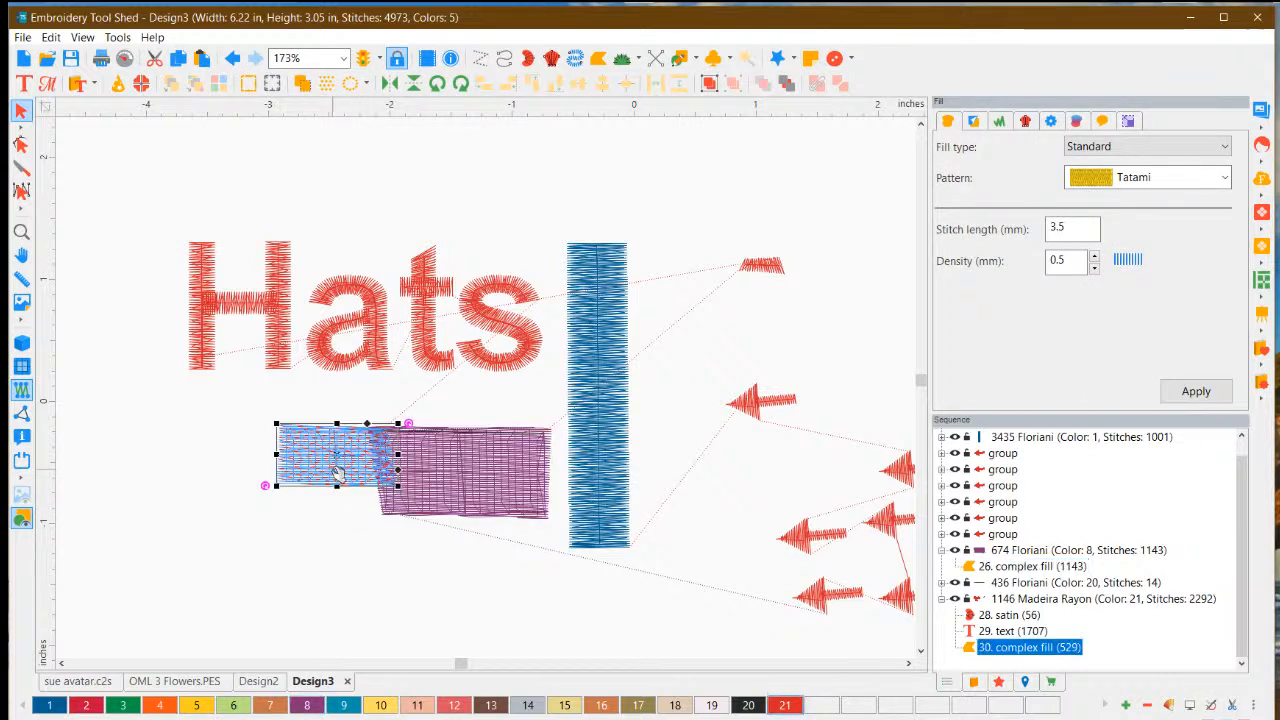
drag(398, 485, 439, 534)
drag(329, 476, 279, 480)
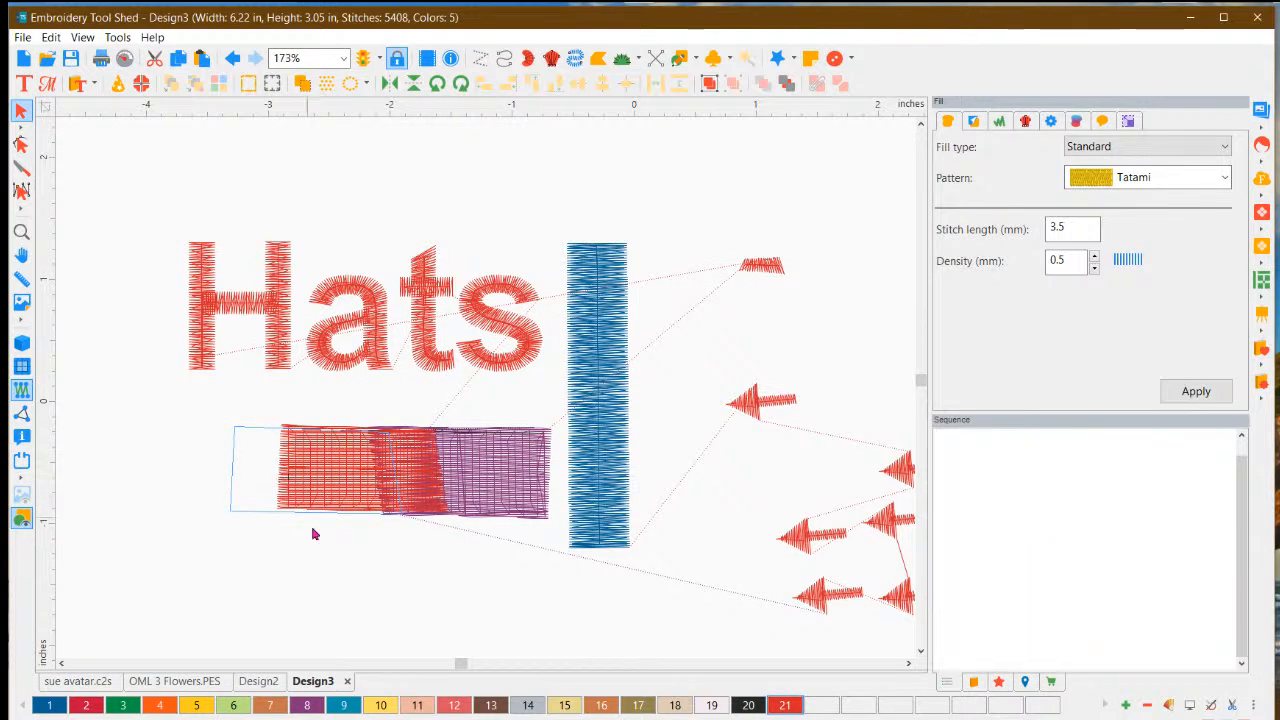
click(428, 600)
click(321, 490)
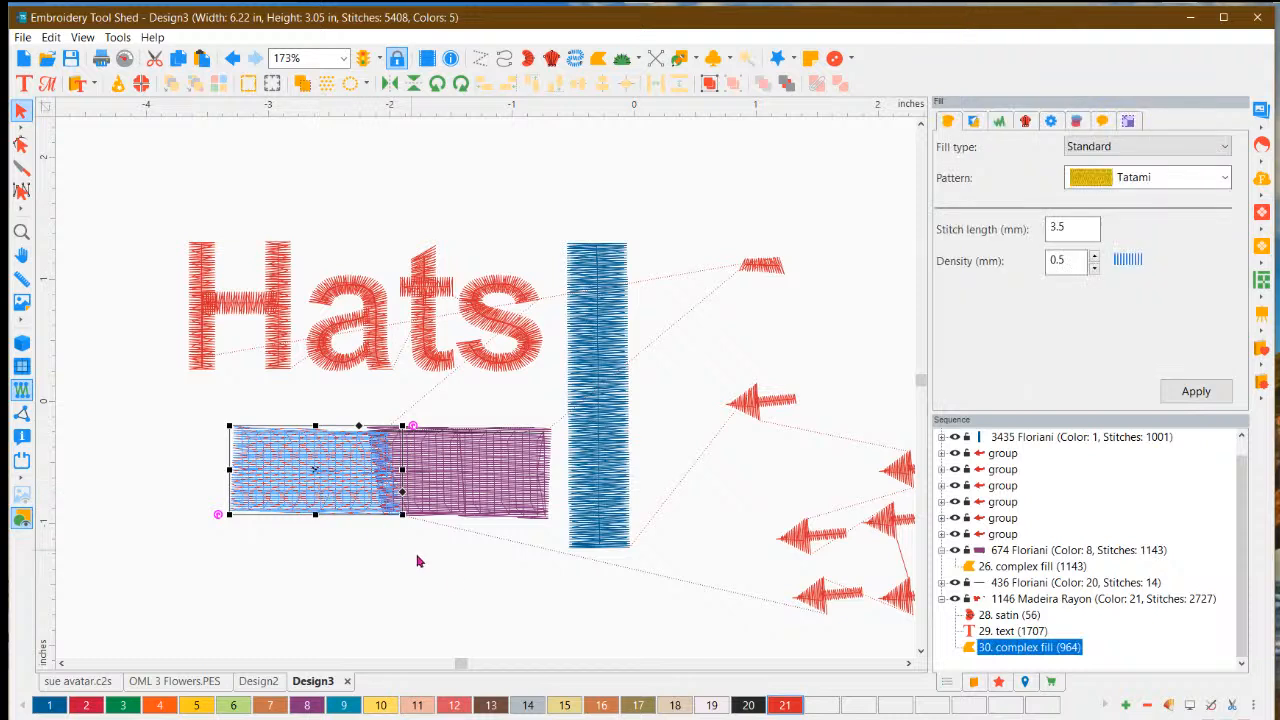
click(455, 585)
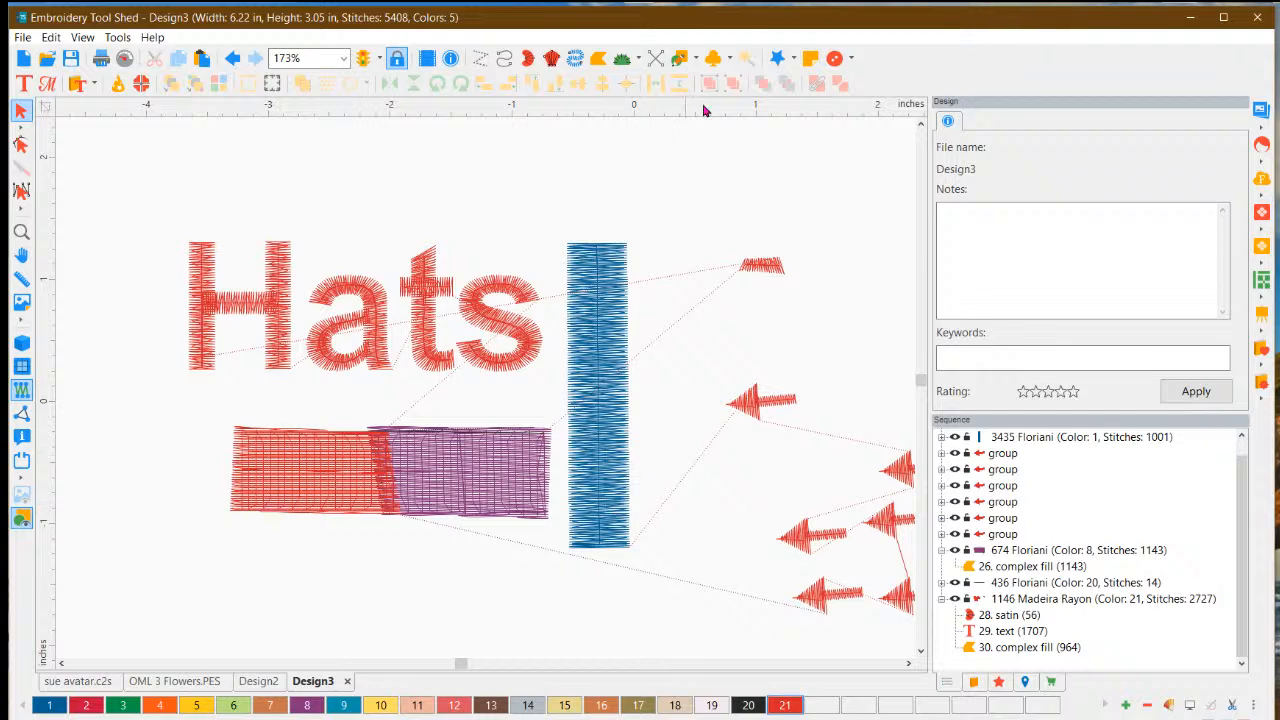
Browse the library of stitched symbols and leave it without inserting one.
click(729, 62)
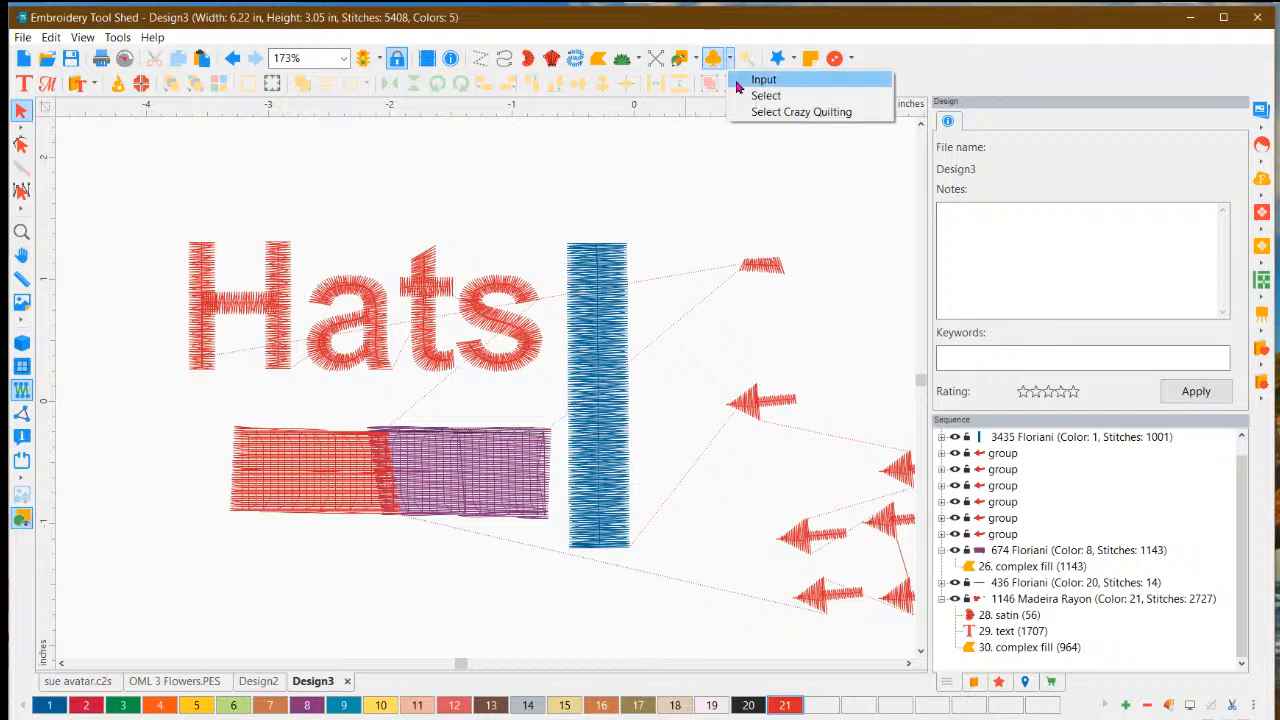
click(763, 96)
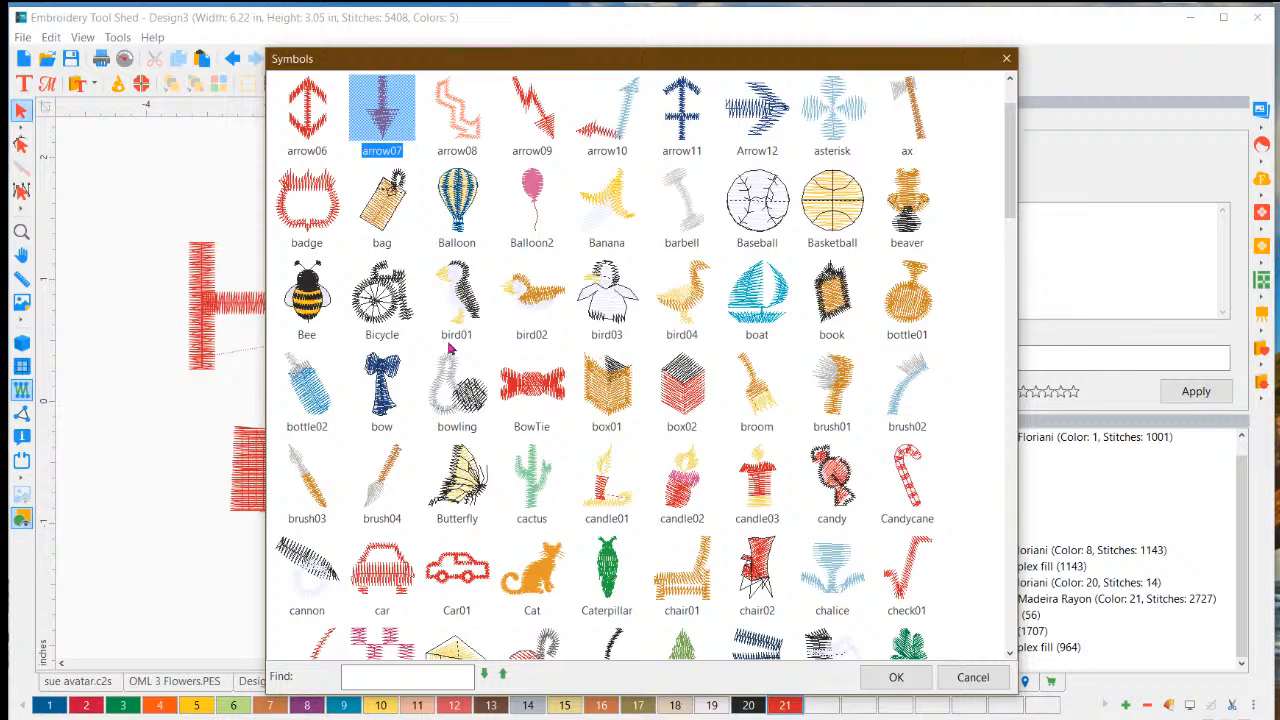
scroll(658, 467, down, 1)
scroll(652, 460, down, 6)
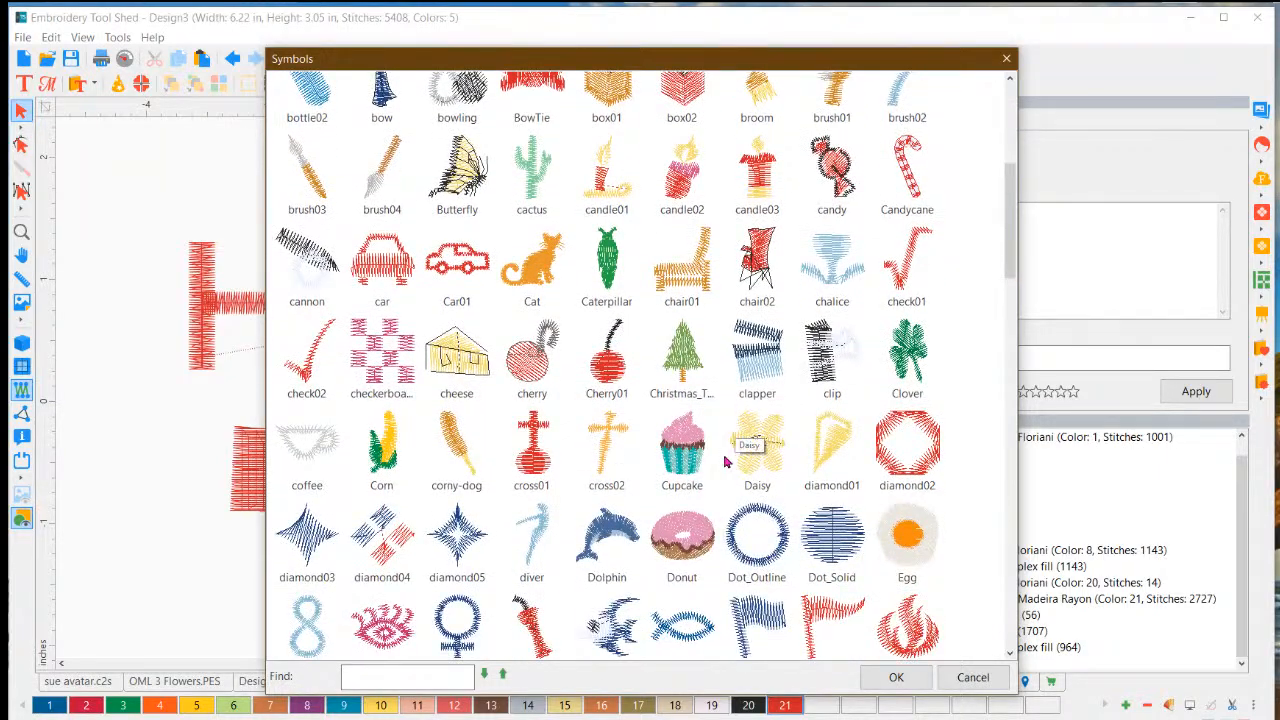
scroll(582, 548, down, 8)
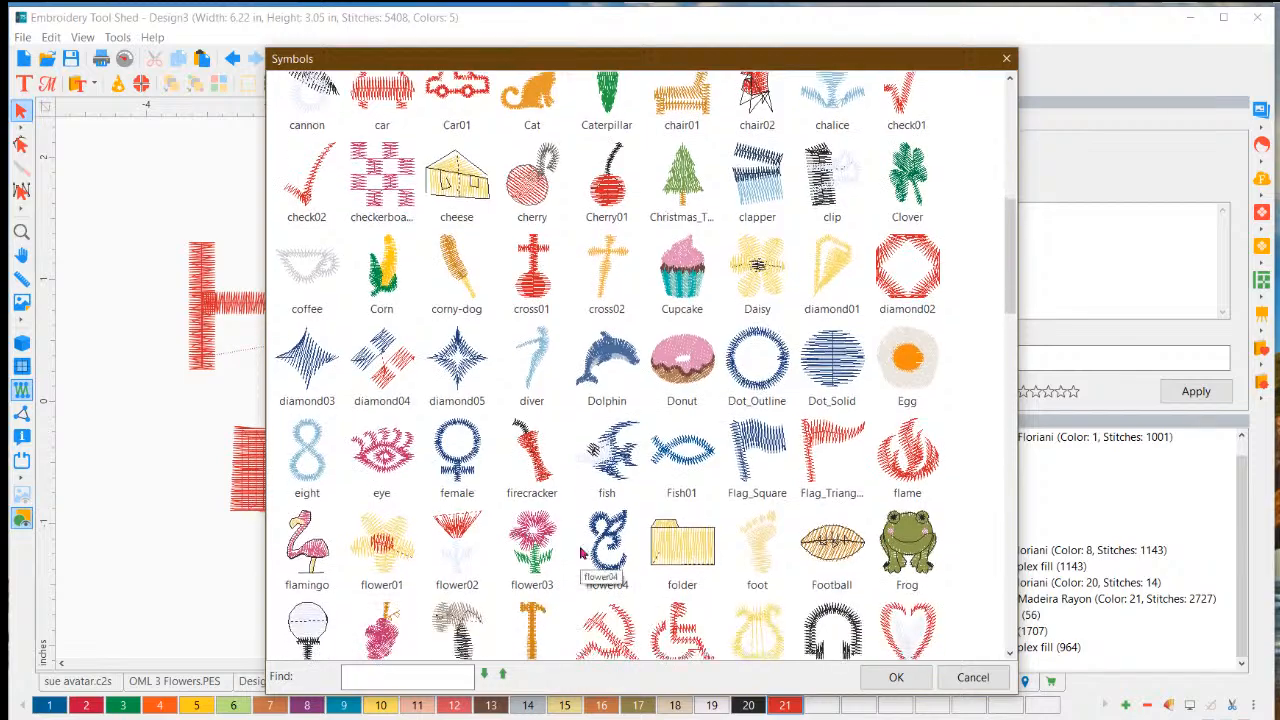
scroll(590, 540, down, 8)
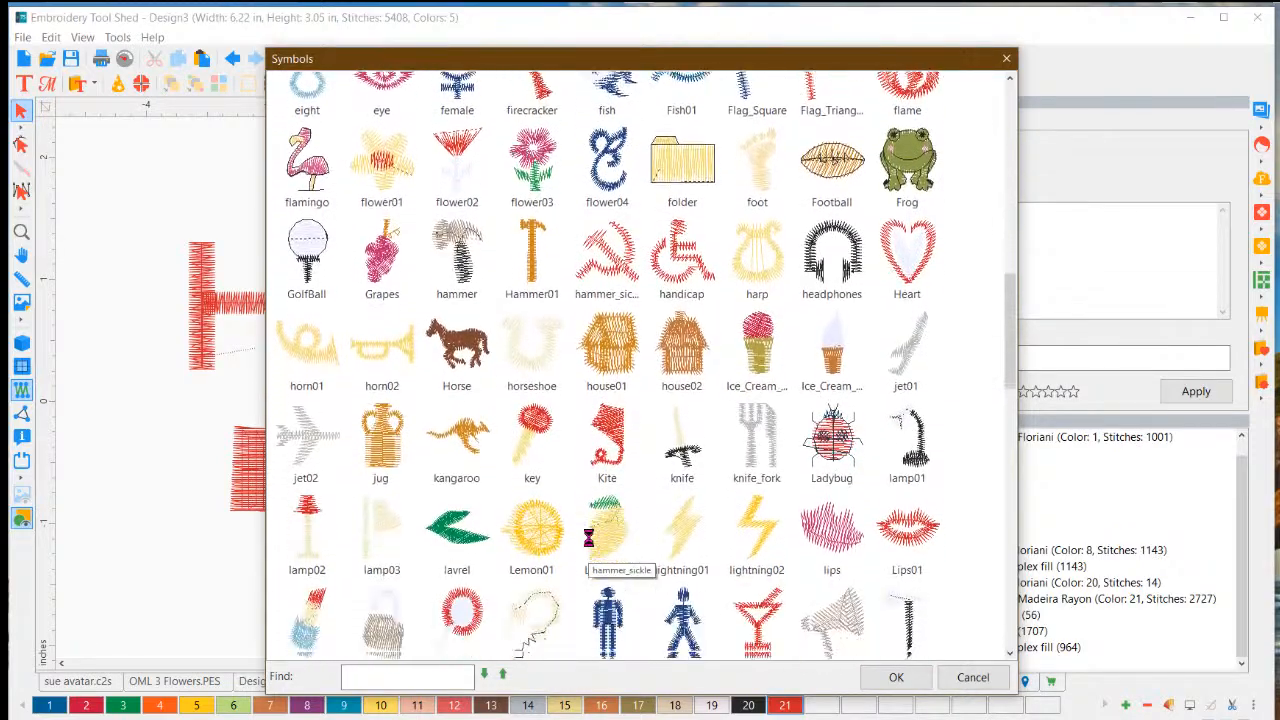
click(188, 582)
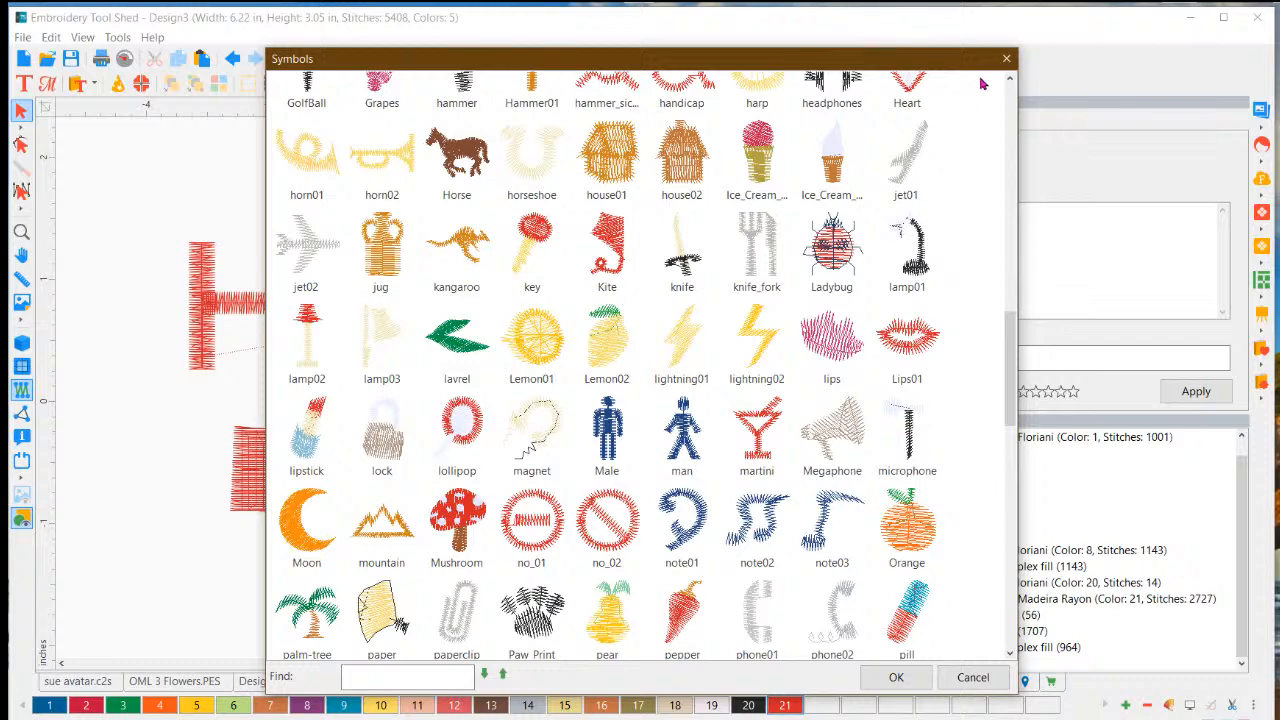
click(1006, 60)
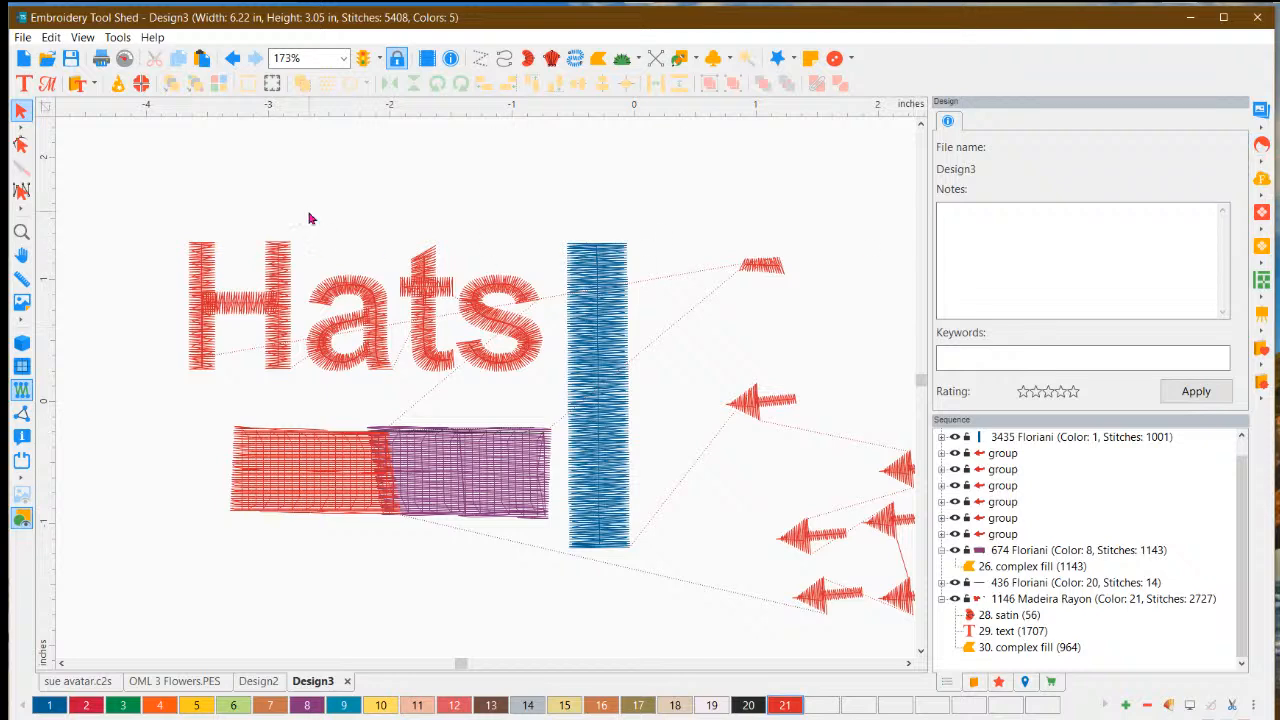
View the sue avatar and Design2 designs, and select the small red satin block above the arrows in Design3.
click(88, 681)
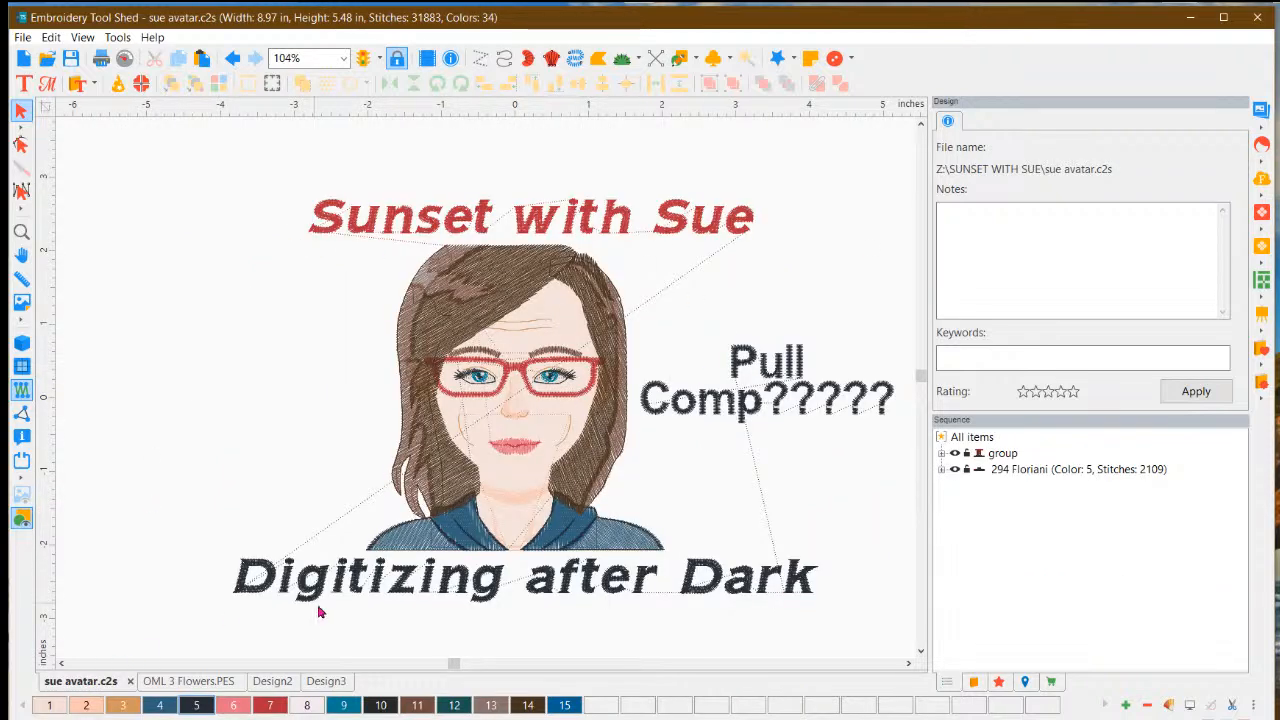
click(266, 684)
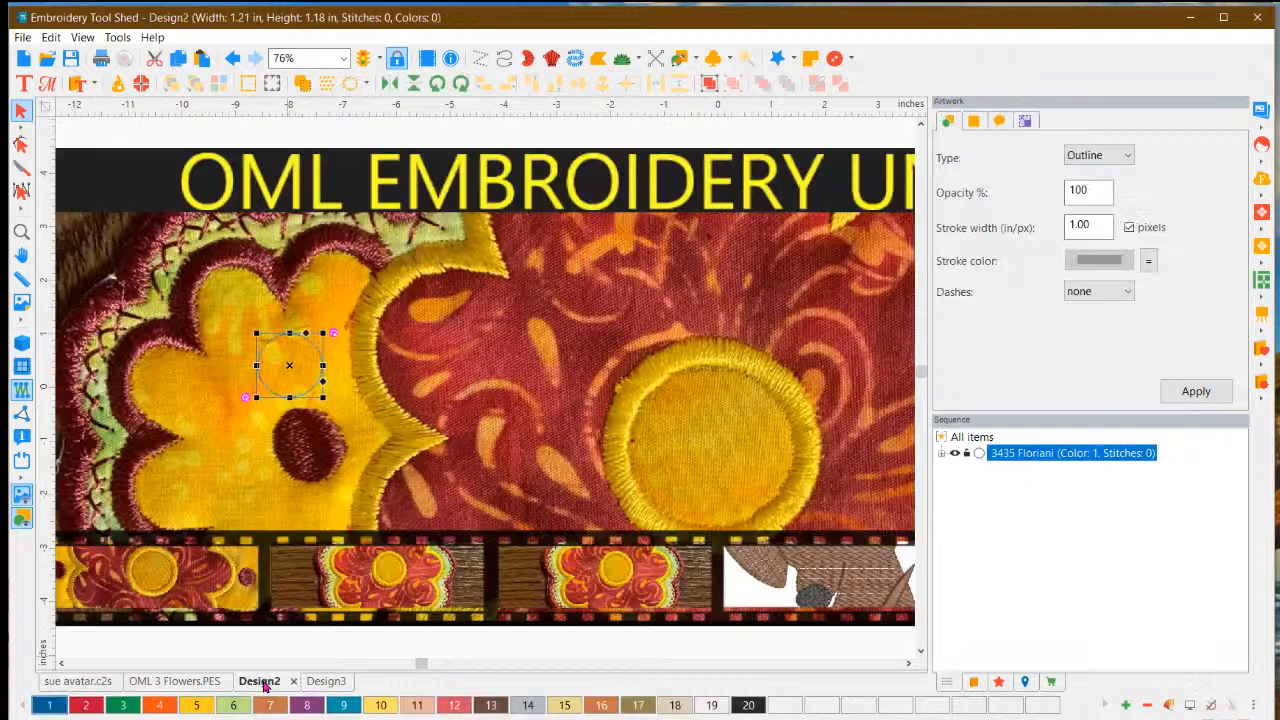
click(335, 683)
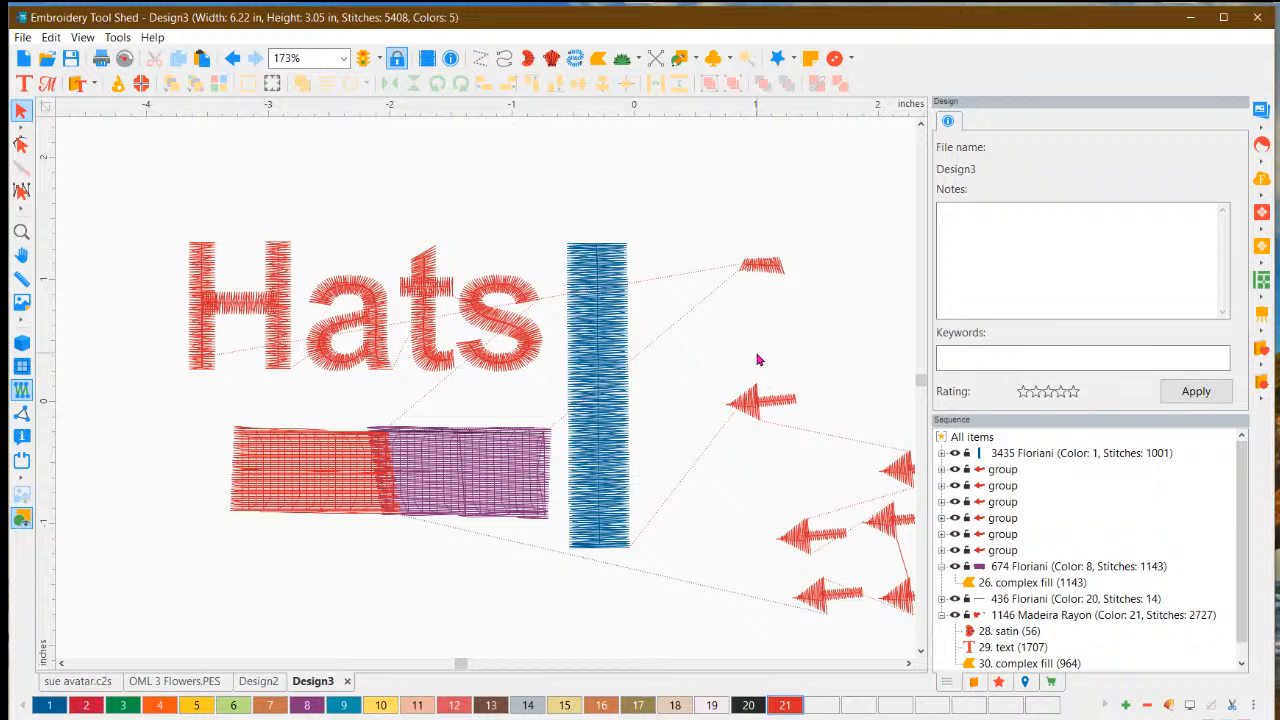
click(779, 271)
click(803, 326)
click(755, 266)
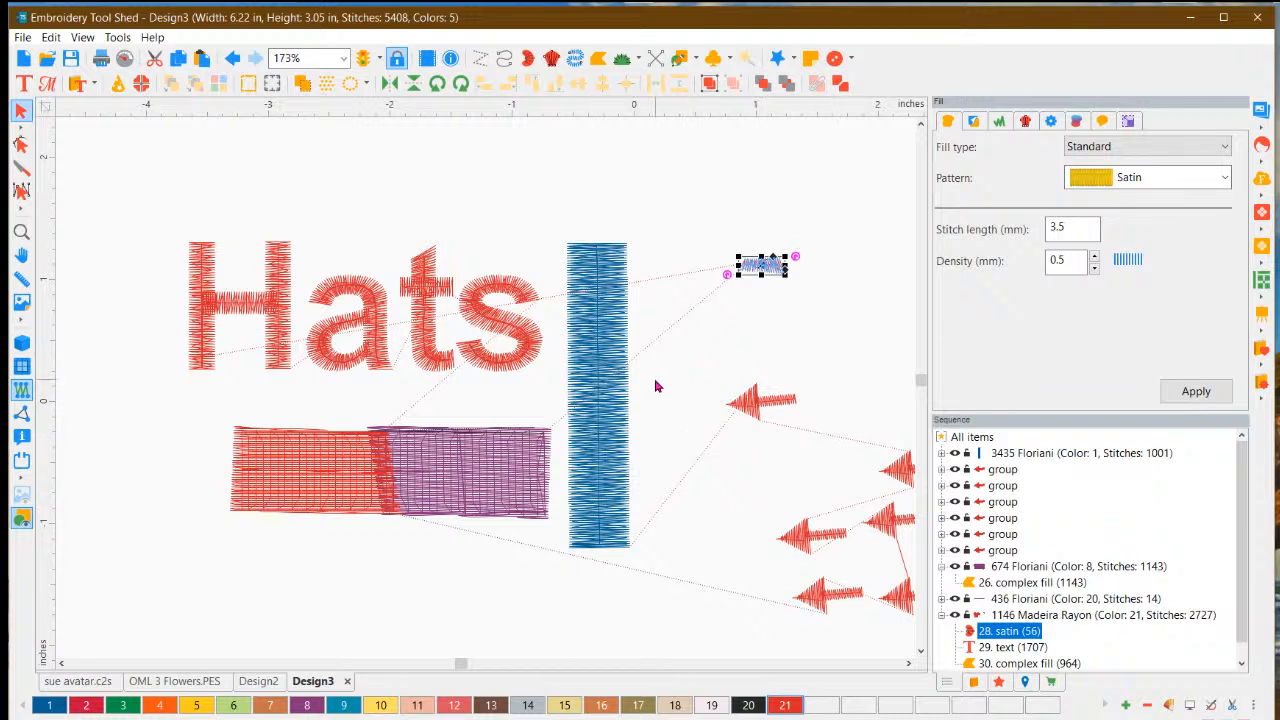
Narrow the circle outline on Design2's flower photo to about 0.88 in, and reshape it into an oval about 1.18 by 0.91 in.
click(196, 683)
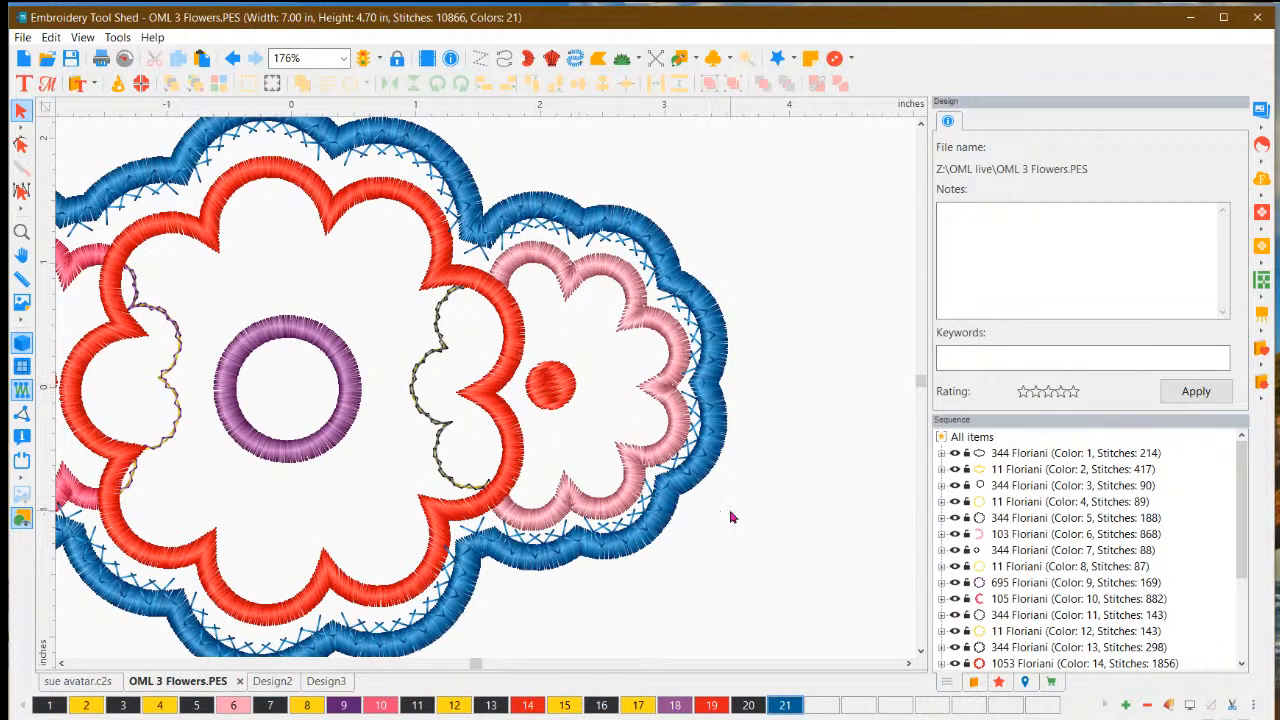
click(273, 683)
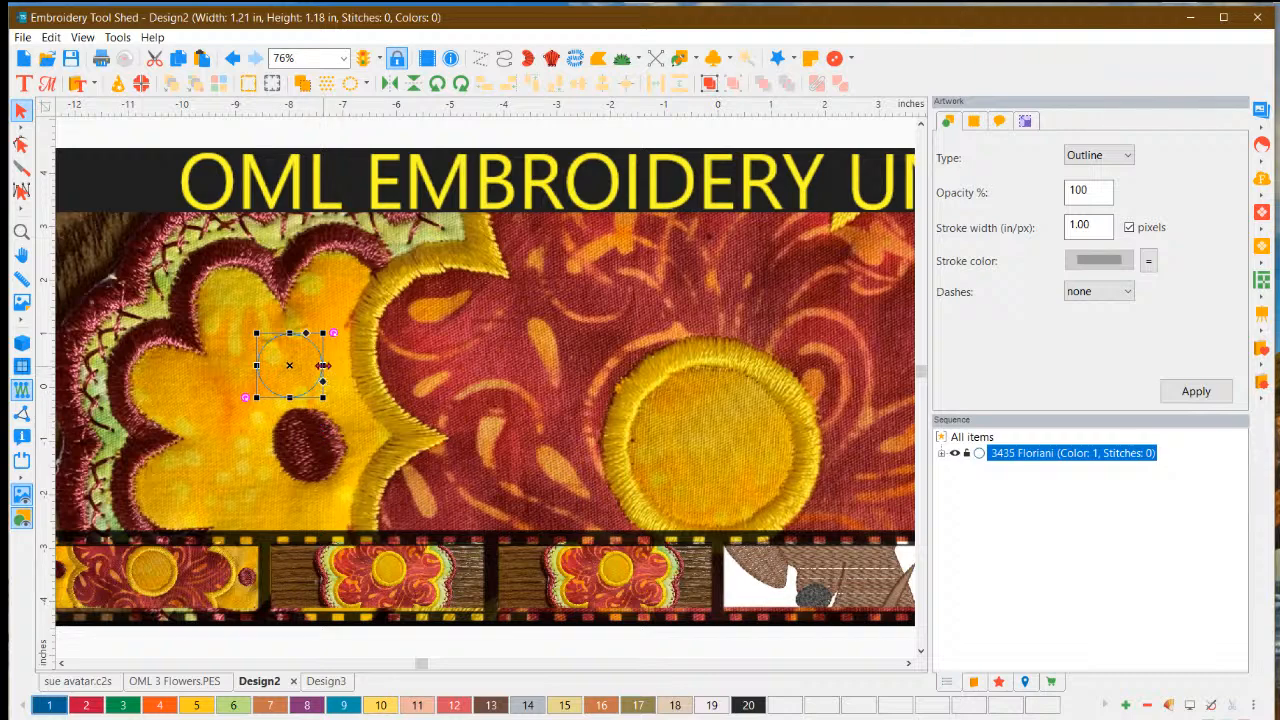
drag(323, 365, 304, 368)
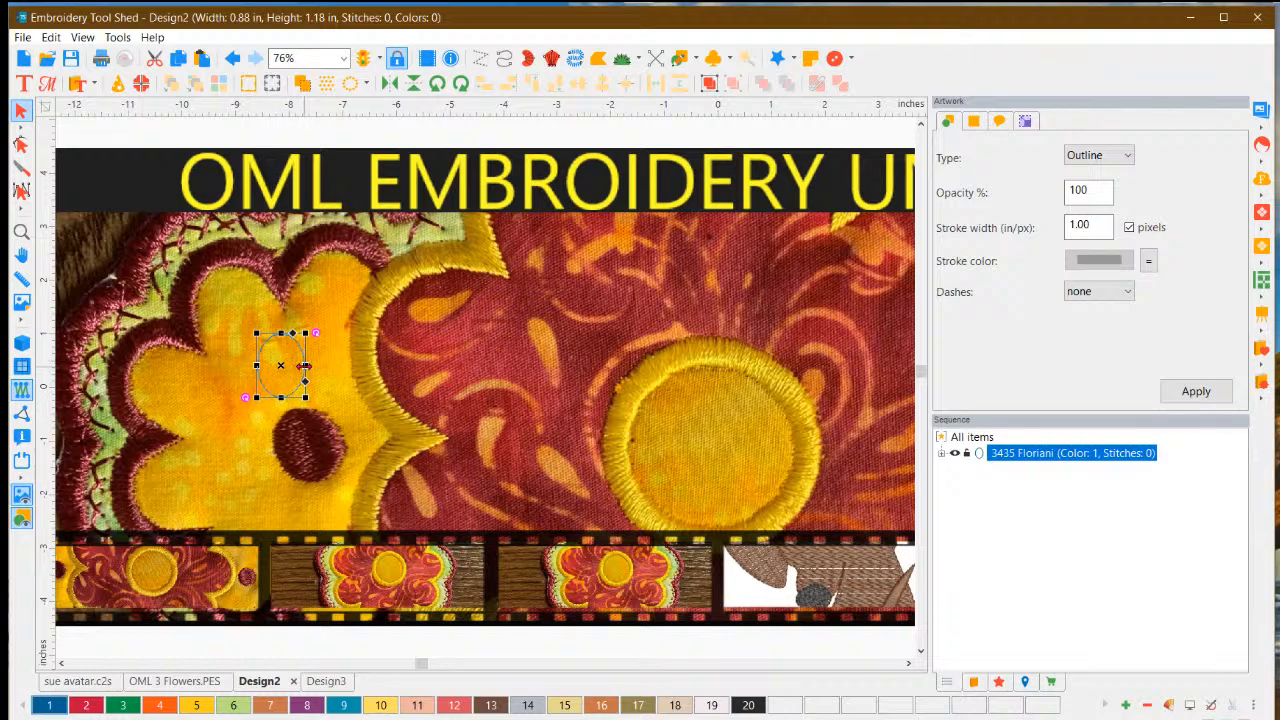
mouse_move(305, 365)
mouse_down()
mouse_move(322, 364)
mouse_move(288, 394)
mouse_move(288, 383)
mouse_up()
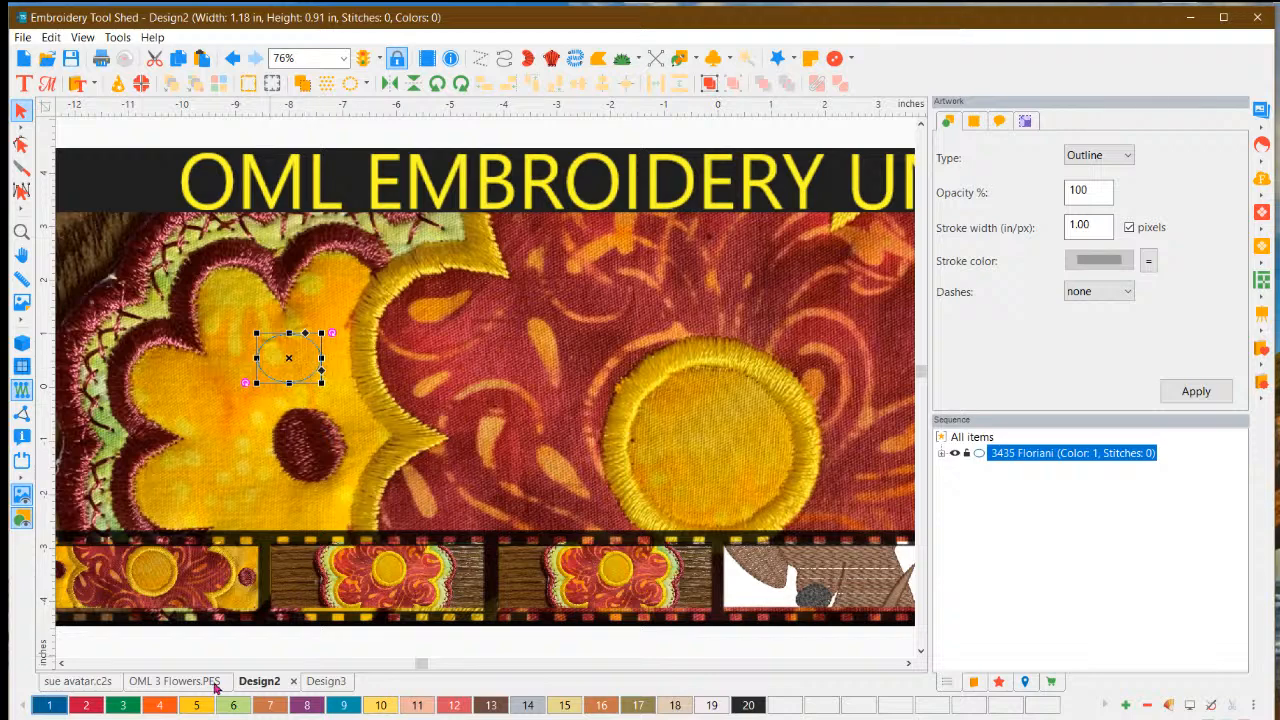
Compare the small red dot in OML 3 Flowers with the stitched dark flower centre in Design2's photo.
click(198, 684)
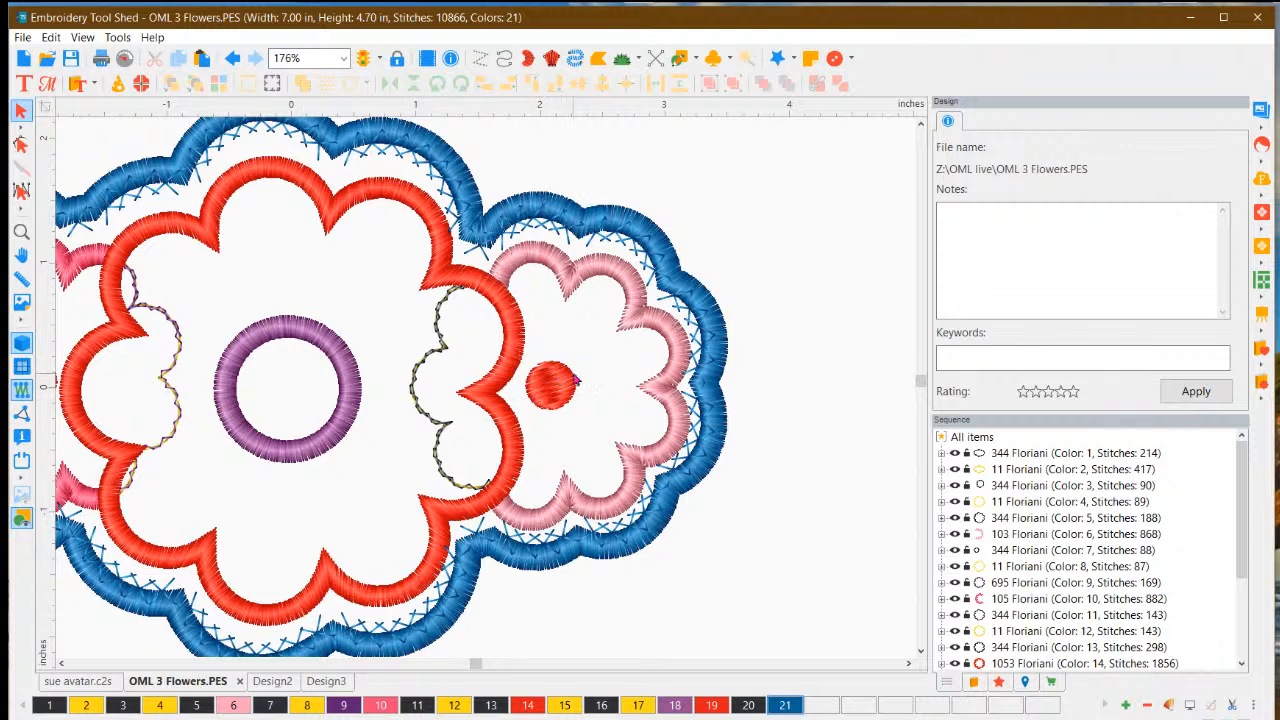
click(272, 684)
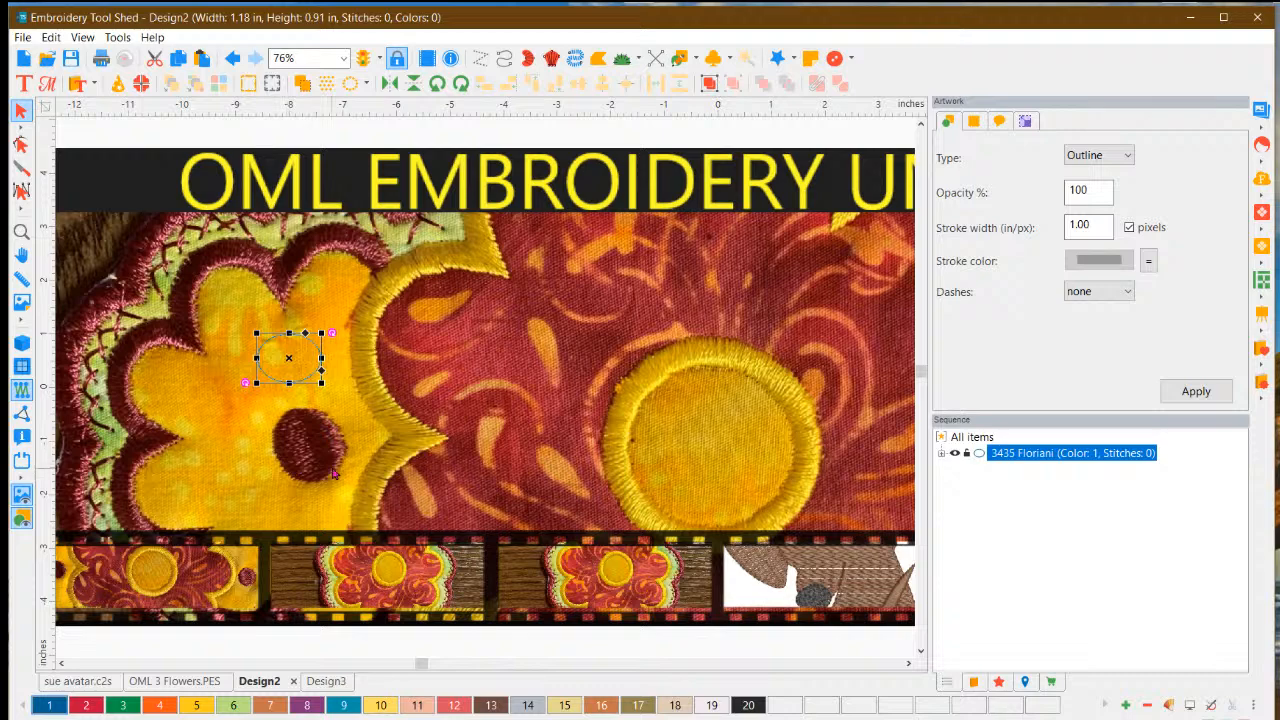
scroll(560, 365, down, 1)
scroll(558, 365, down, 2)
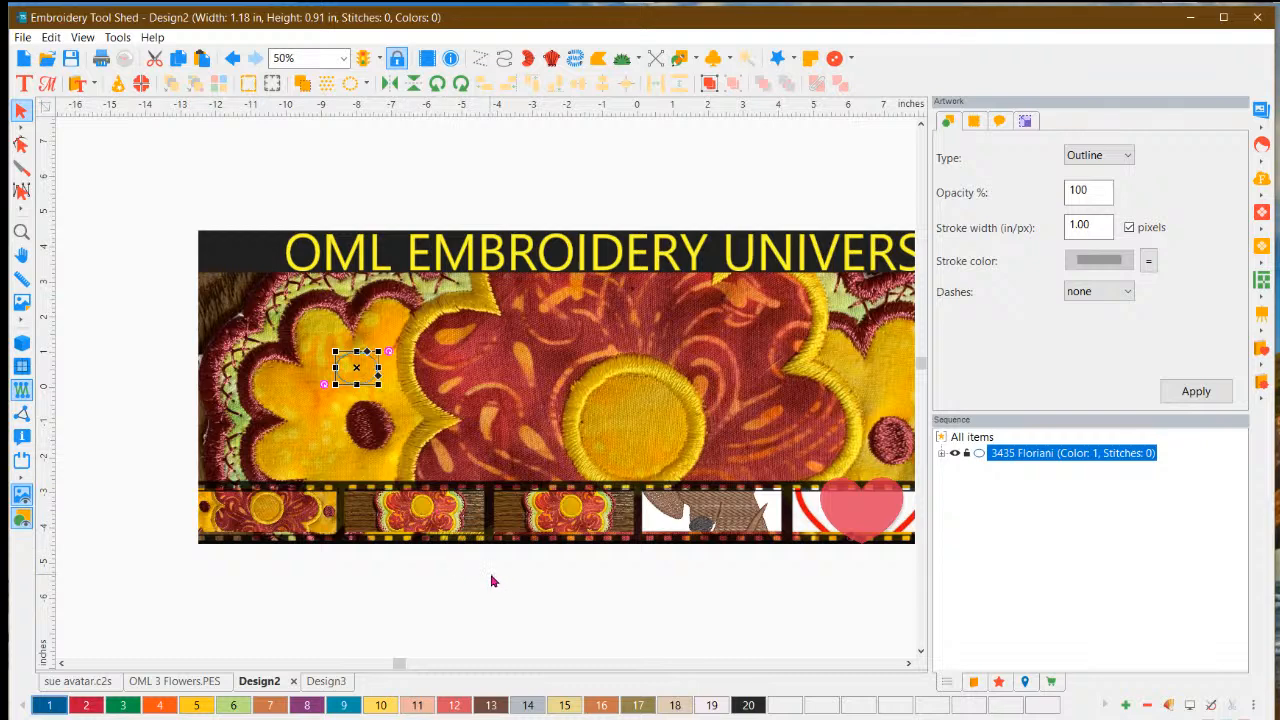
Return to Design3 and view the lettering, blocks and arrows together with nothing selected.
click(322, 682)
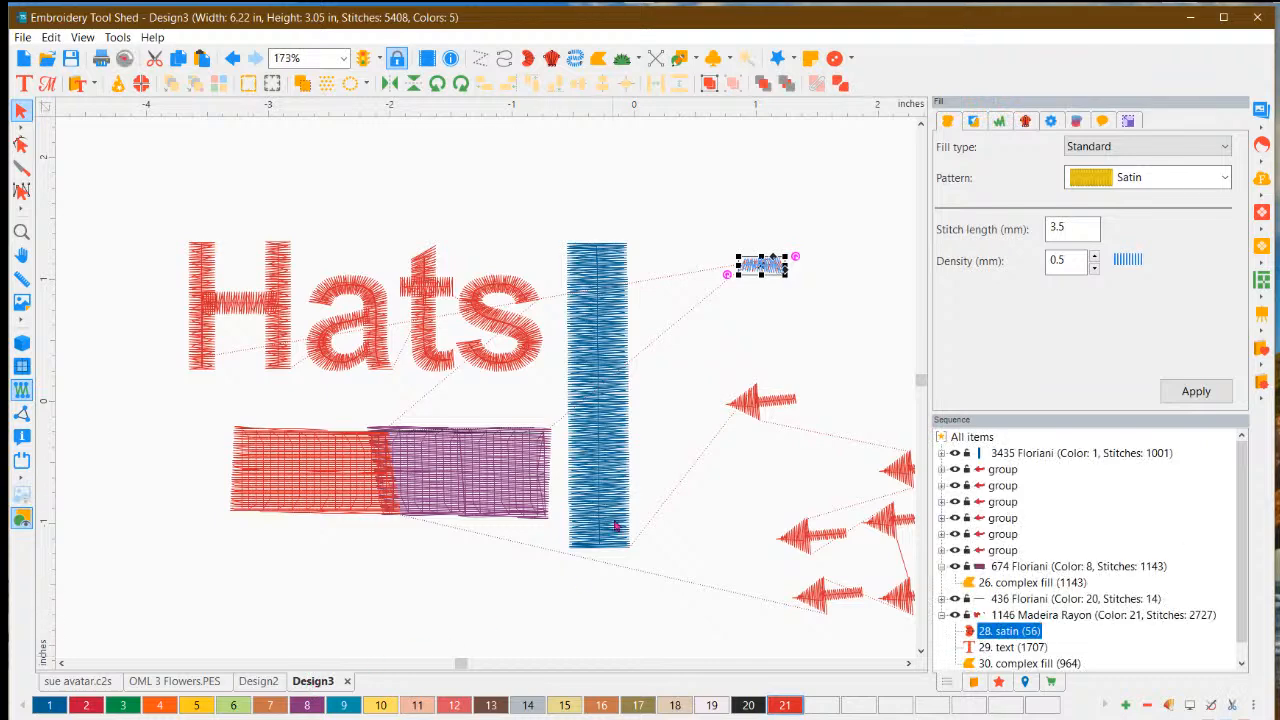
scroll(580, 515, down, 2)
click(775, 523)
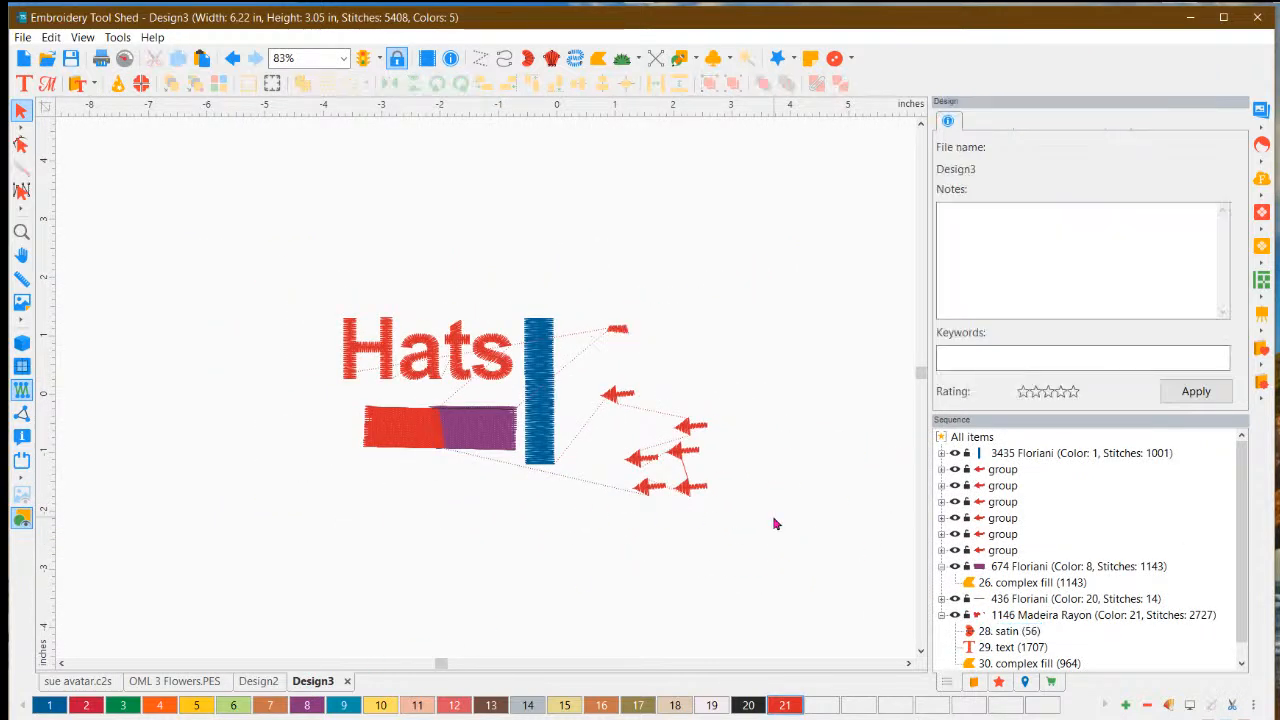